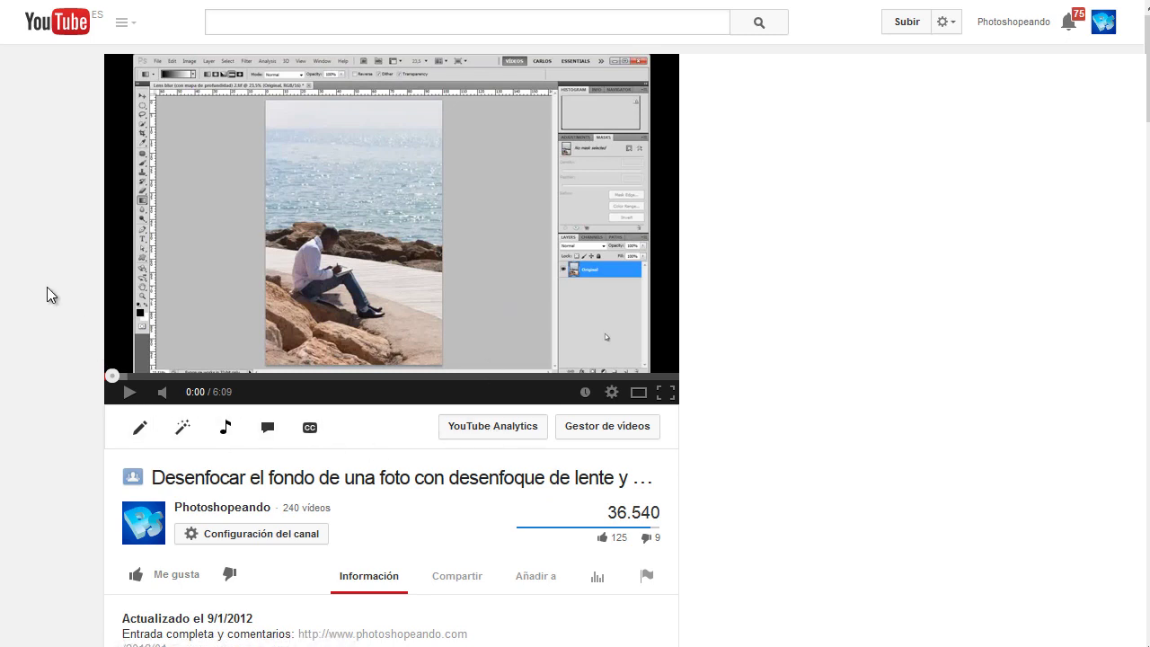
Step: Seek the tutorial video forward to 2:52, where the man's black silhouette appears
{"action": "left_click", "coordinate": [375, 376]}
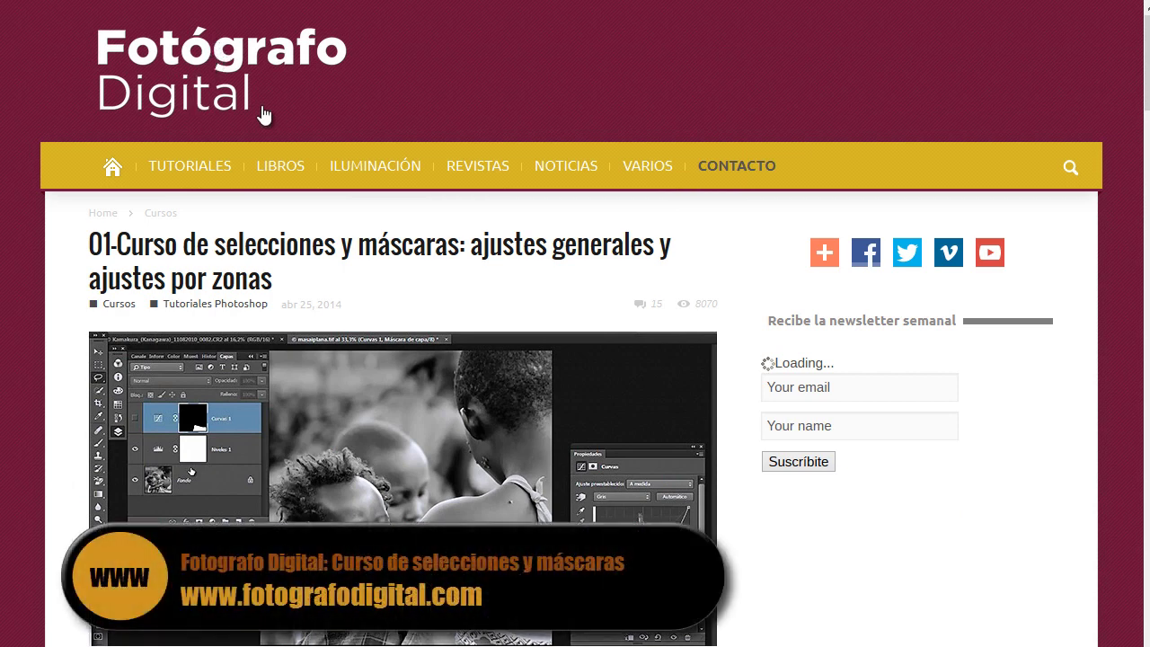
{"action": "scroll", "coordinate": [328, 258], "scroll_direction": "down", "scroll_amount": 2}
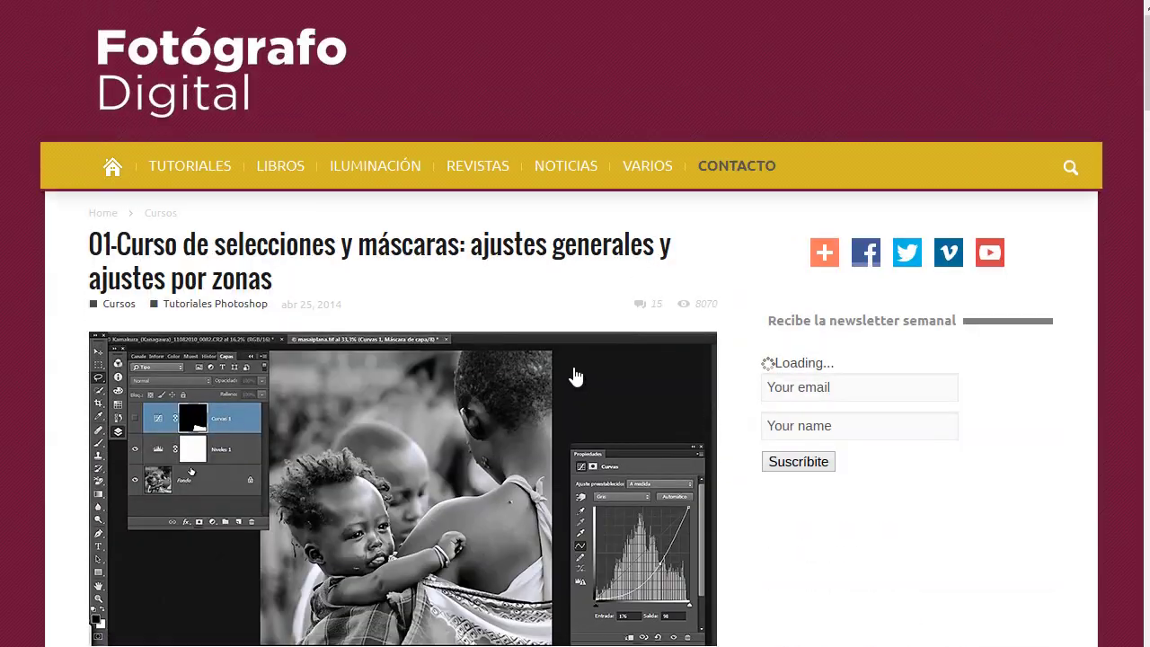
{"action": "scroll", "coordinate": [578, 371], "scroll_direction": "down", "scroll_amount": 5}
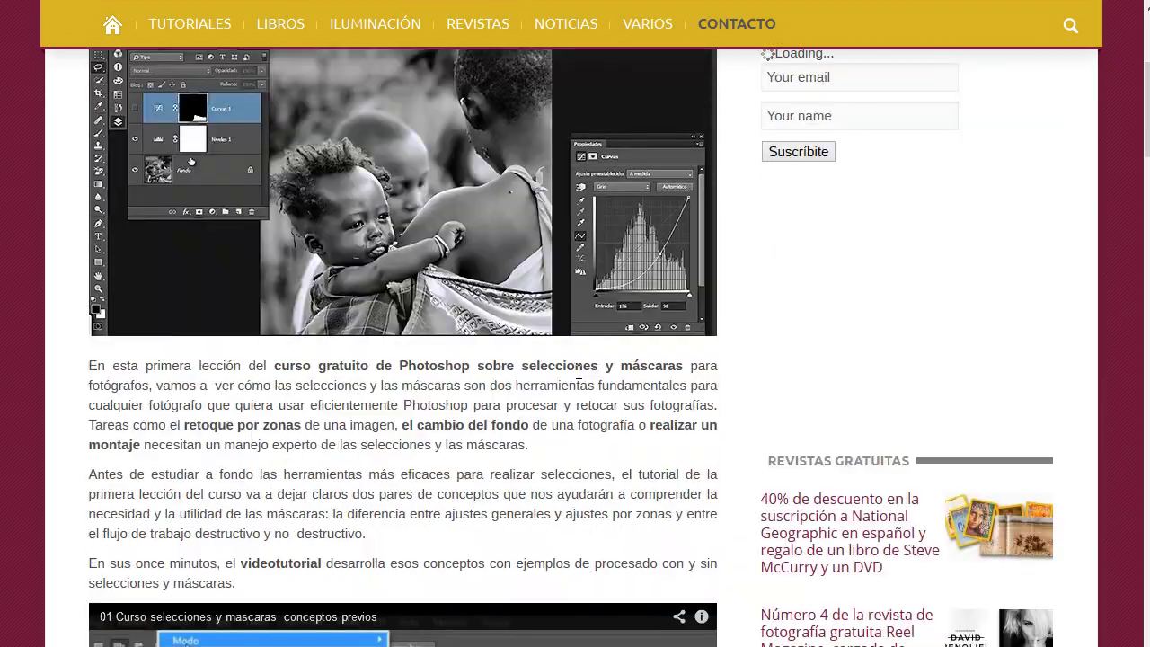
{"action": "scroll", "coordinate": [578, 370], "scroll_direction": "down", "scroll_amount": 4}
{"action": "scroll", "coordinate": [566, 413], "scroll_direction": "down", "scroll_amount": 7}
{"action": "scroll", "coordinate": [544, 462], "scroll_direction": "down", "scroll_amount": 1}
{"action": "scroll", "coordinate": [544, 461], "scroll_direction": "up", "scroll_amount": 10}
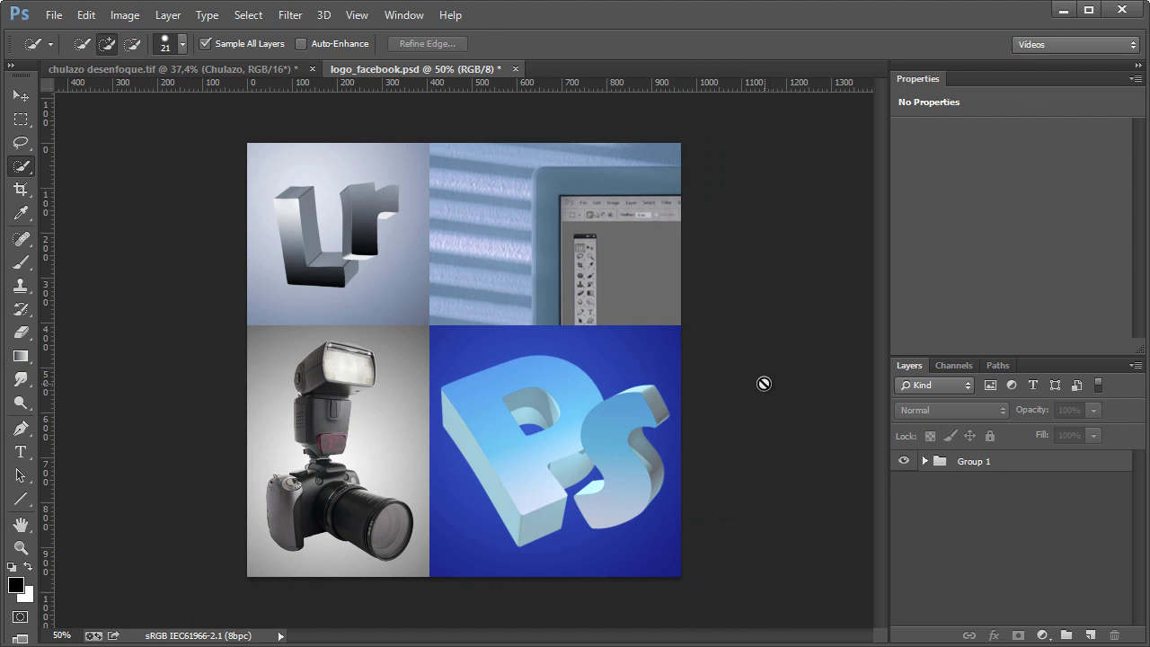
Step: Close logo_facebook.psd, discarding its unsaved changes
{"action": "left_click", "coordinate": [516, 68]}
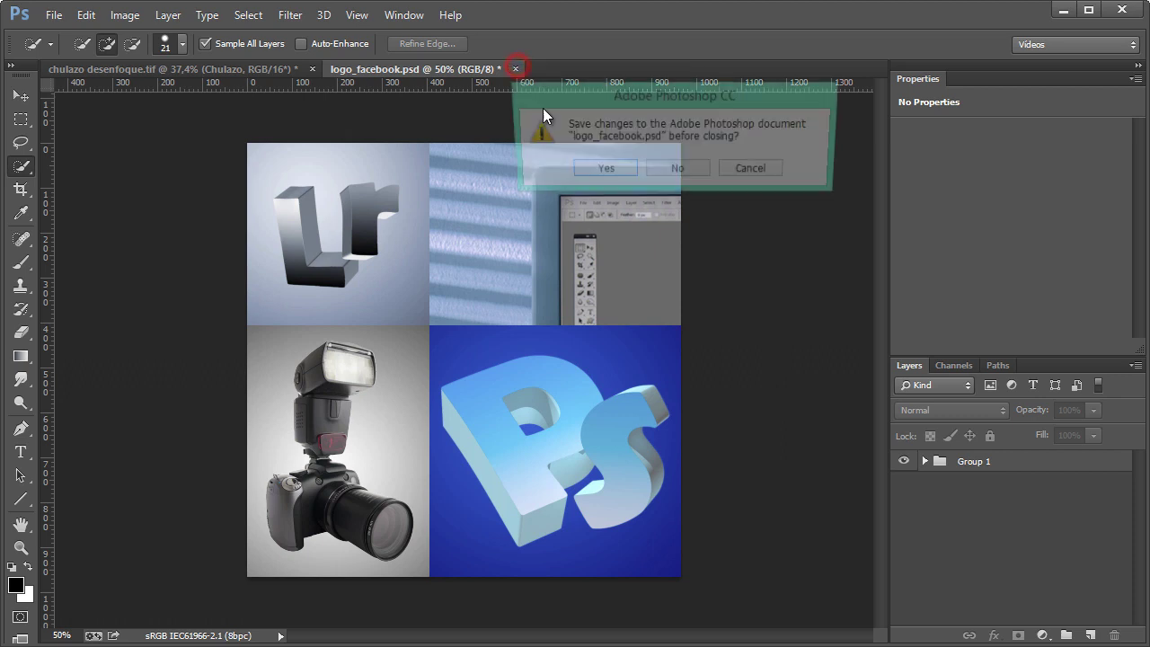
{"action": "left_click", "coordinate": [691, 168]}
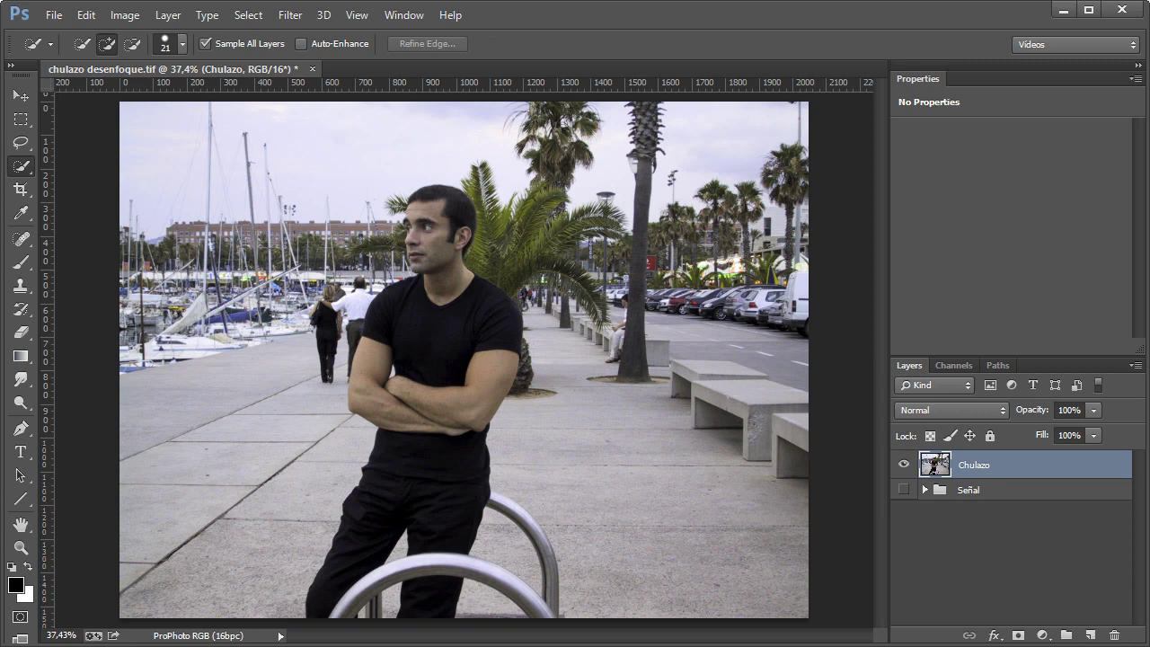
Step: Quick-select the man from head to legs using a brush of about 113 px
{"action": "key", "text": "bracketright"}
{"action": "key", "text": "bracketright"}
{"action": "left_click", "coordinate": [84, 167]}
{"action": "left_click_drag", "start_coordinate": [437, 239], "coordinate": [477, 239]}
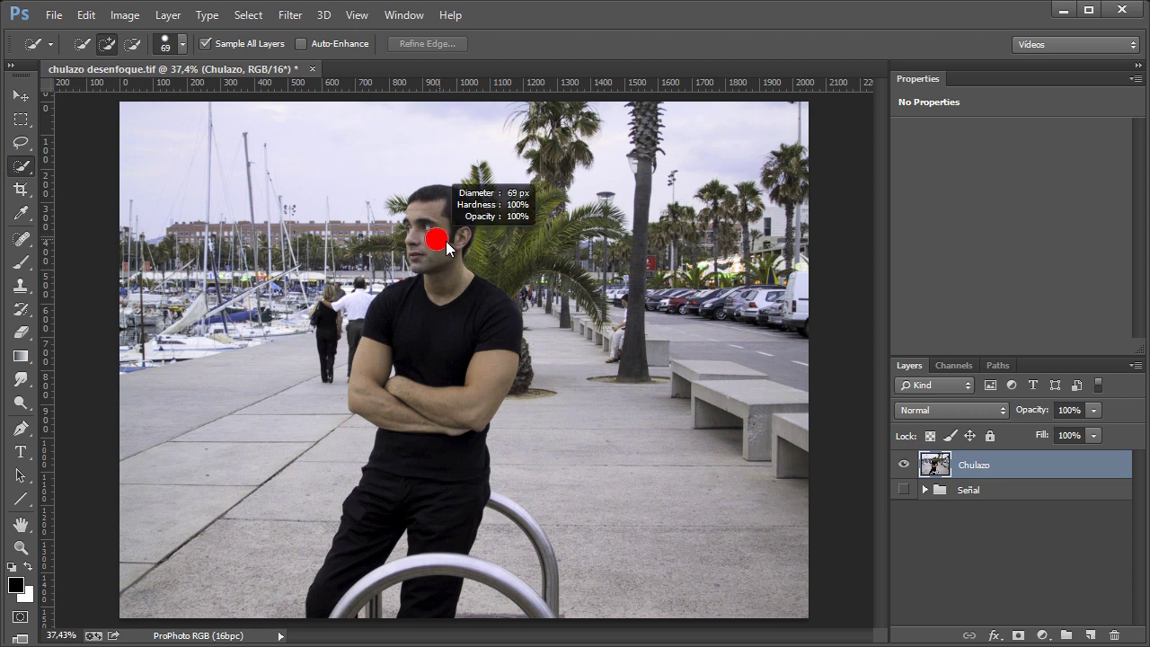
{"action": "left_click", "coordinate": [185, 48]}
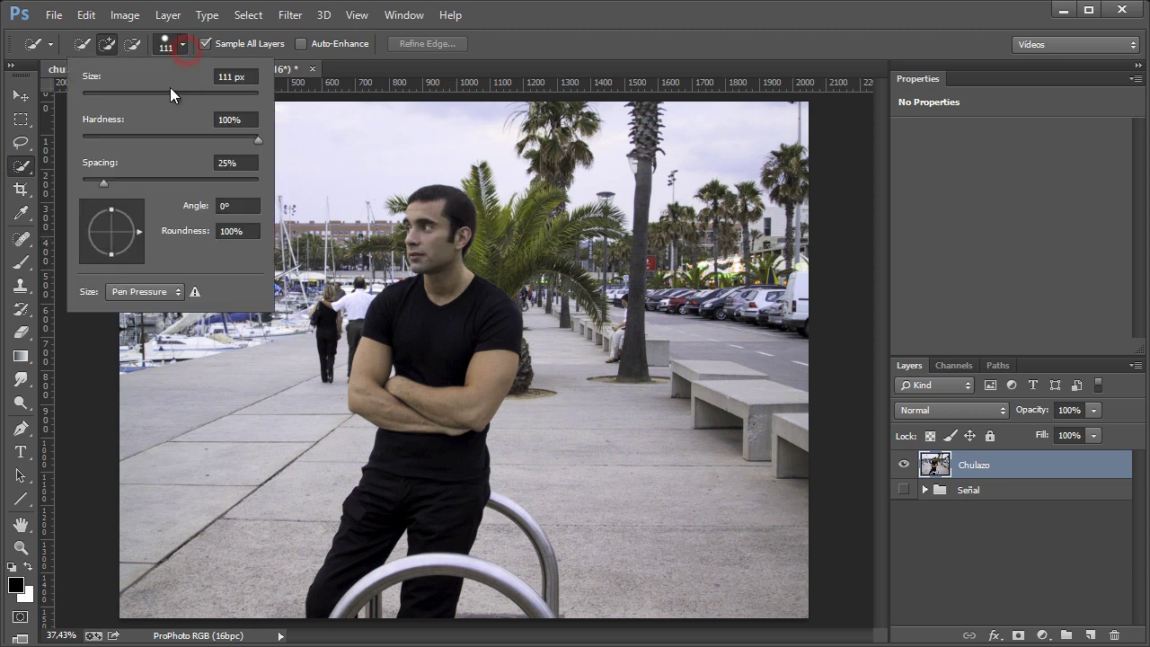
{"action": "left_click_drag", "start_coordinate": [177, 97], "coordinate": [179, 97]}
{"action": "left_click", "coordinate": [586, 41]}
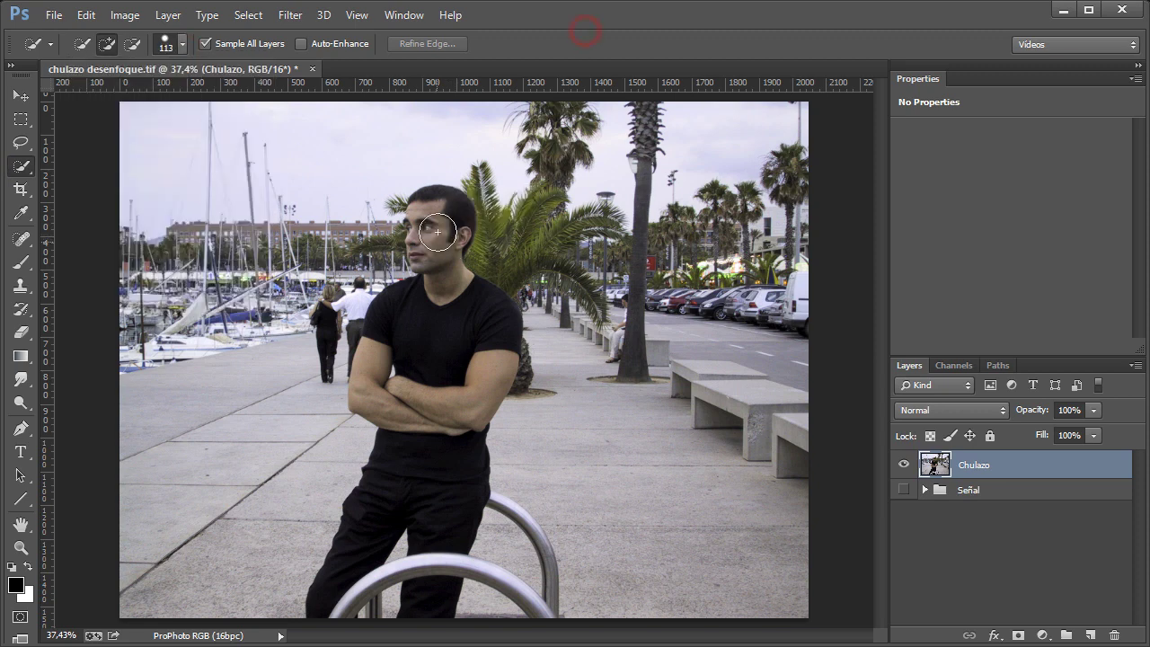
{"action": "left_click_drag", "start_coordinate": [439, 221], "coordinate": [436, 575]}
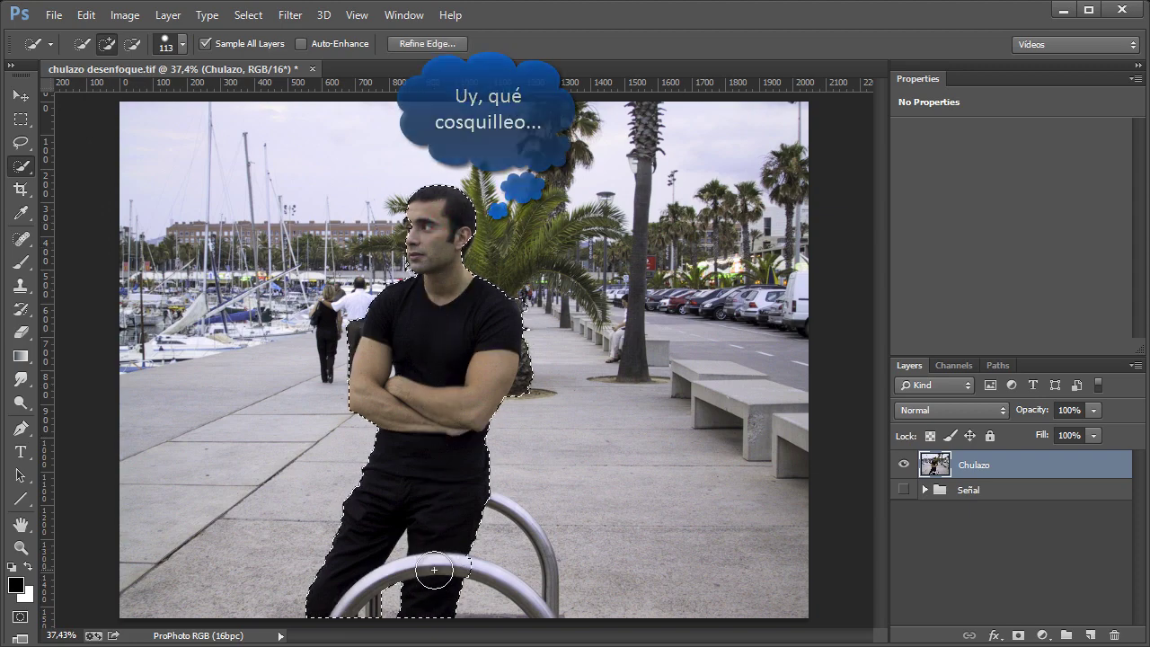
Step: Zoom in and add the brow, nose profile and earlobe with a 37 px brush
{"action": "mouse_move", "coordinate": [396, 250]}
{"action": "left_mouse_down"}
{"action": "mouse_move", "coordinate": [508, 275]}
{"action": "mouse_move", "coordinate": [553, 434]}
{"action": "left_mouse_up"}
{"action": "left_click_drag", "start_coordinate": [488, 327], "coordinate": [447, 325]}
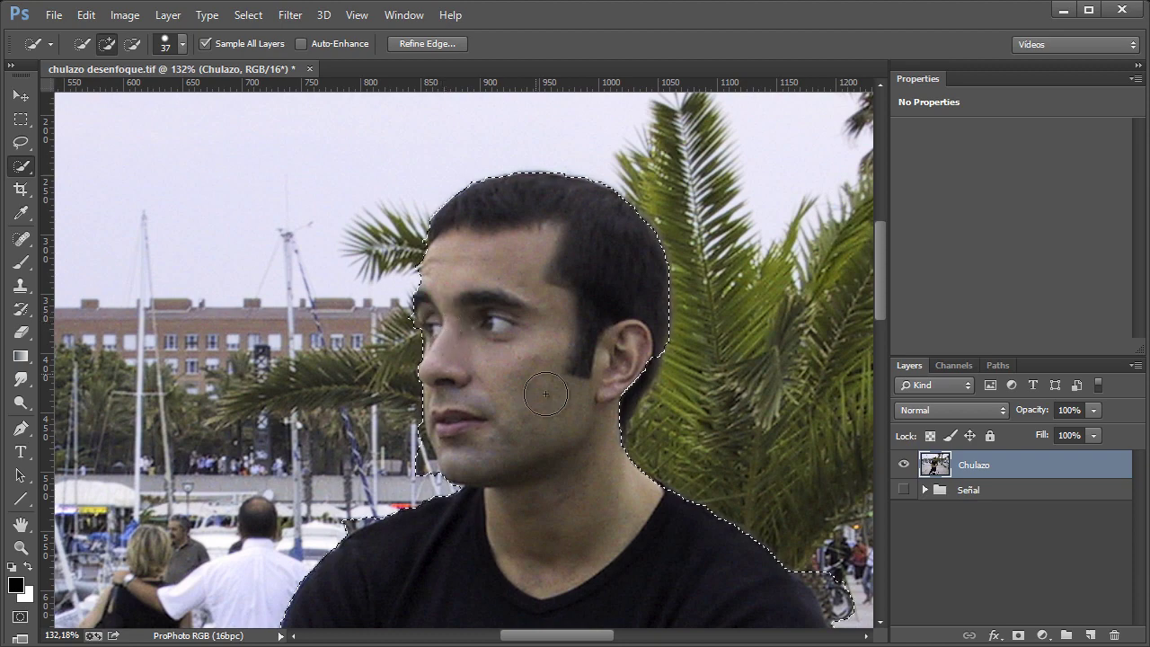
{"action": "left_click_drag", "start_coordinate": [442, 303], "coordinate": [443, 334]}
{"action": "left_click", "coordinate": [615, 393]}
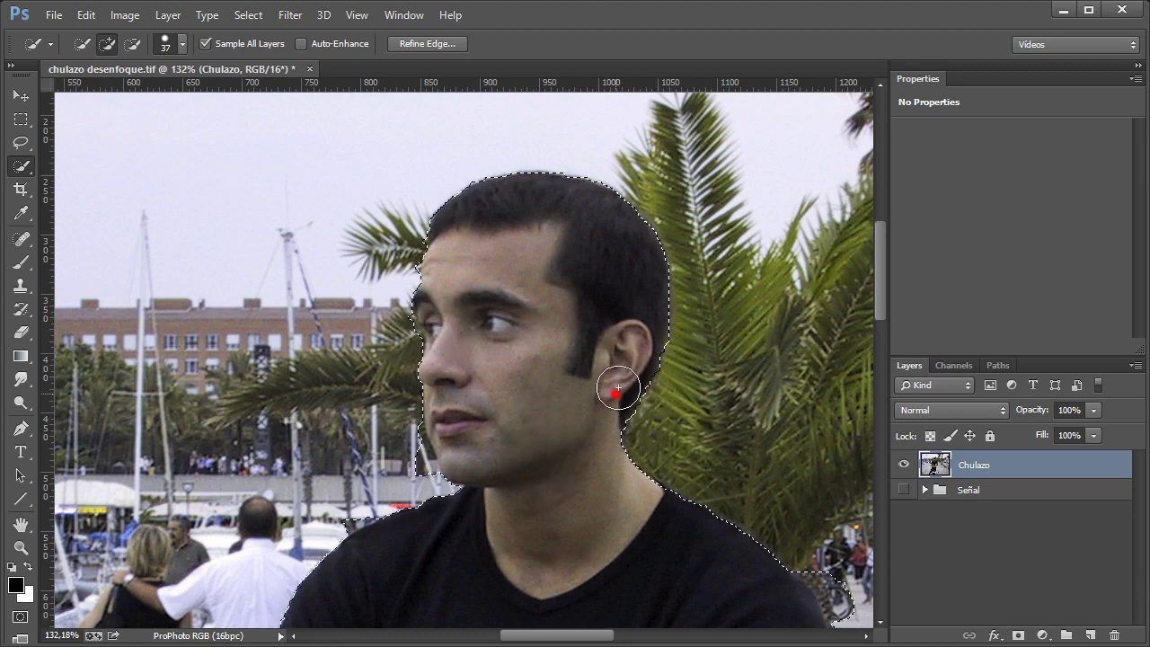
{"action": "left_click_drag", "start_coordinate": [586, 508], "coordinate": [304, 433]}
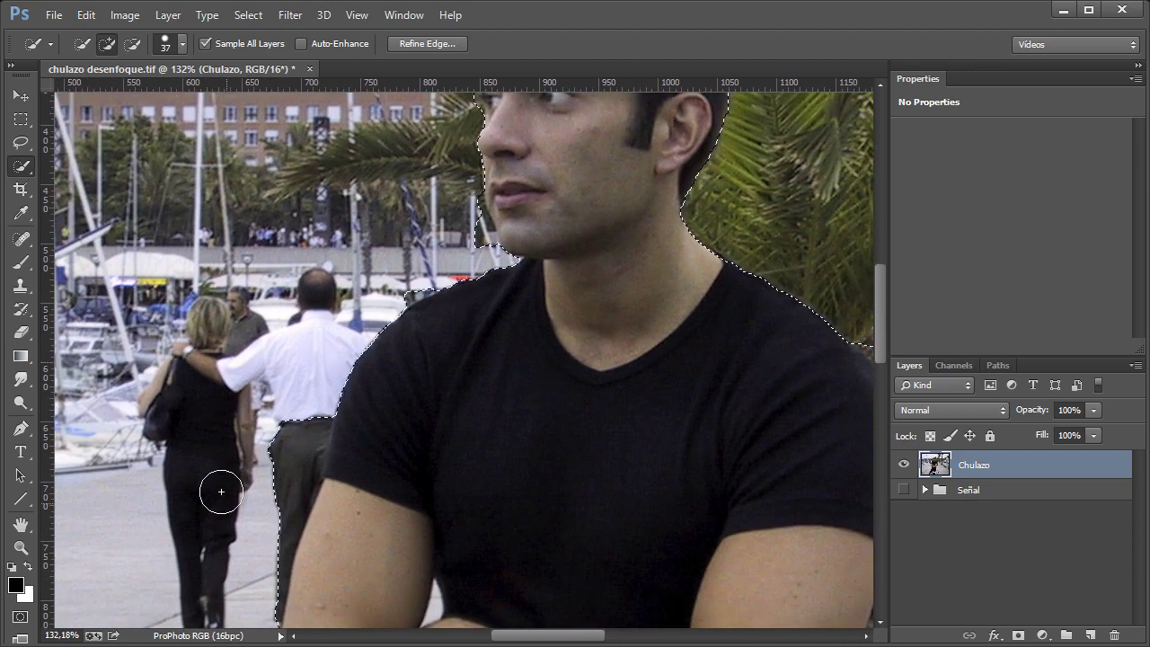
{"action": "left_click_drag", "start_coordinate": [360, 512], "coordinate": [450, 359]}
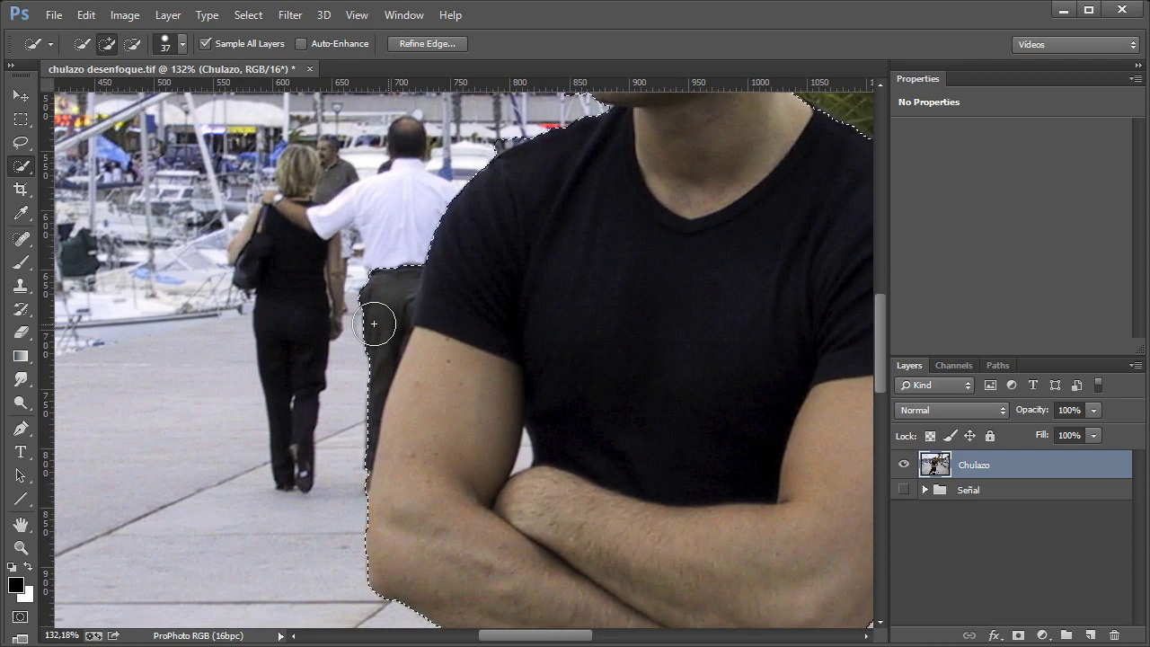
Step: Subtract the passer-by's trousers, bicycle, palm trunk, neck-side pole and left-shoulder excess
{"action": "key", "text": "alt"}
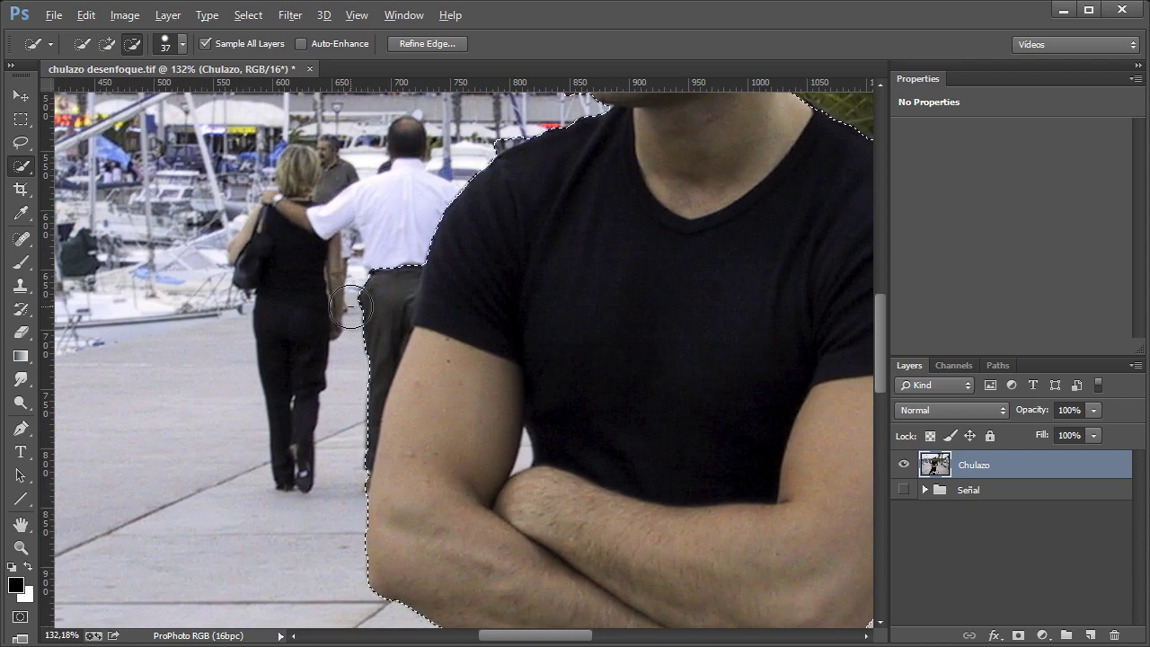
{"action": "left_click_drag", "start_coordinate": [376, 269], "coordinate": [341, 475]}
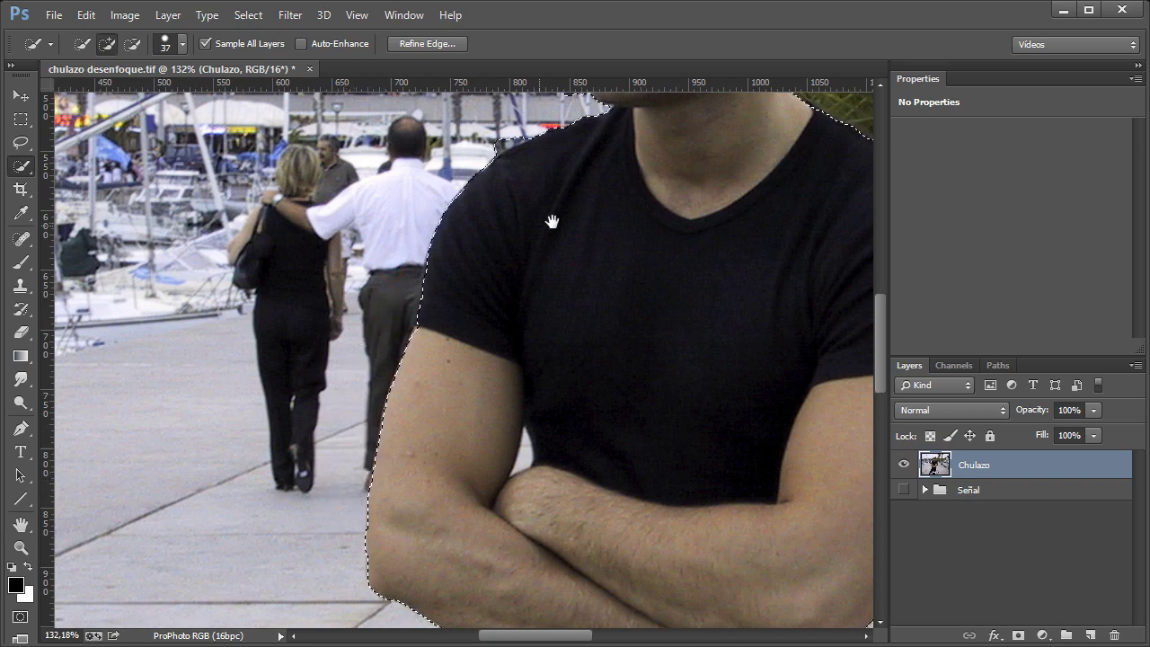
{"action": "mouse_move", "coordinate": [559, 212]}
{"action": "left_mouse_down"}
{"action": "mouse_move", "coordinate": [482, 334]}
{"action": "mouse_move", "coordinate": [123, 359]}
{"action": "left_mouse_up"}
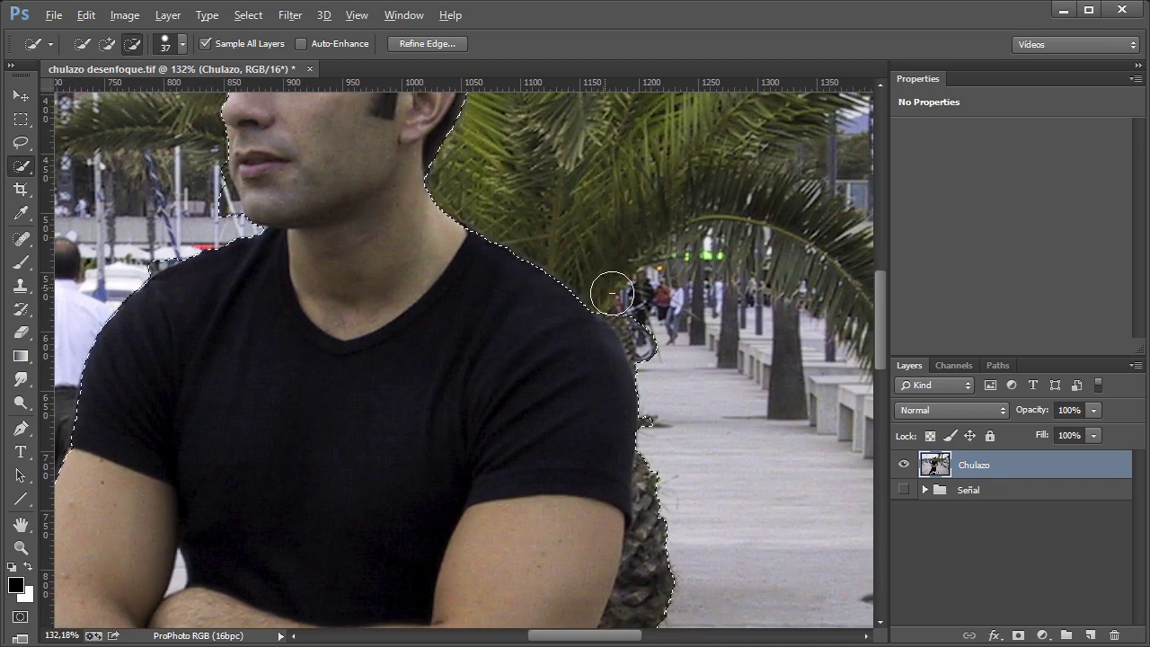
{"action": "left_click_drag", "start_coordinate": [612, 294], "coordinate": [631, 324]}
{"action": "left_click_drag", "start_coordinate": [668, 411], "coordinate": [661, 602]}
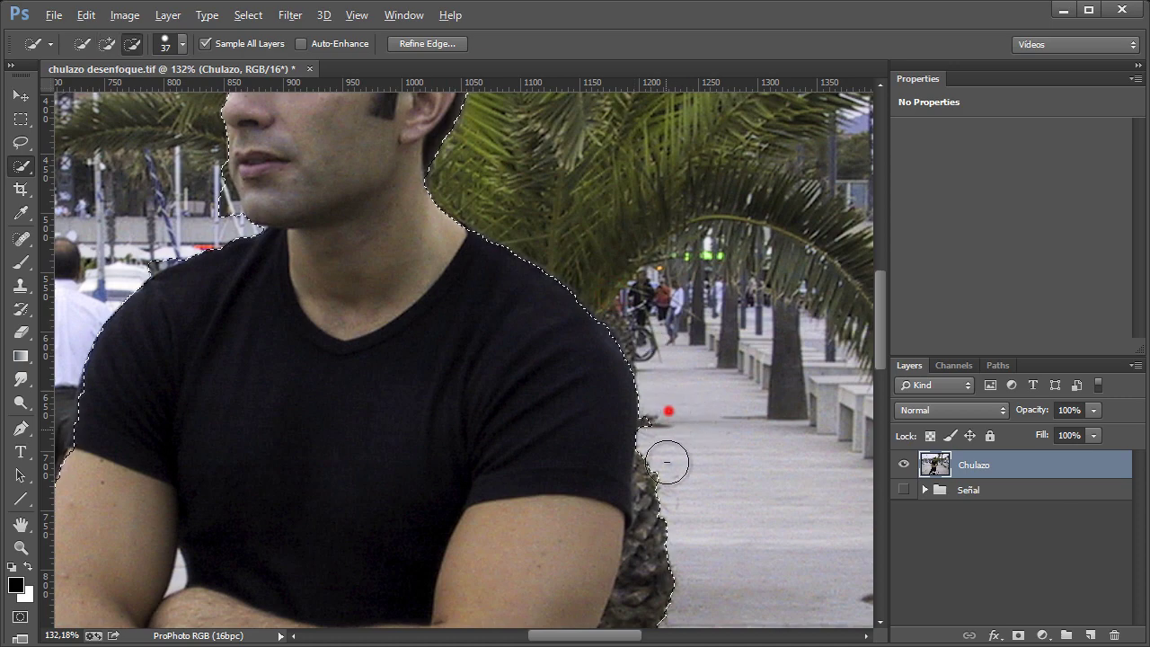
{"action": "mouse_move", "coordinate": [340, 207]}
{"action": "left_mouse_down"}
{"action": "mouse_move", "coordinate": [506, 522]}
{"action": "mouse_move", "coordinate": [511, 396]}
{"action": "left_mouse_up"}
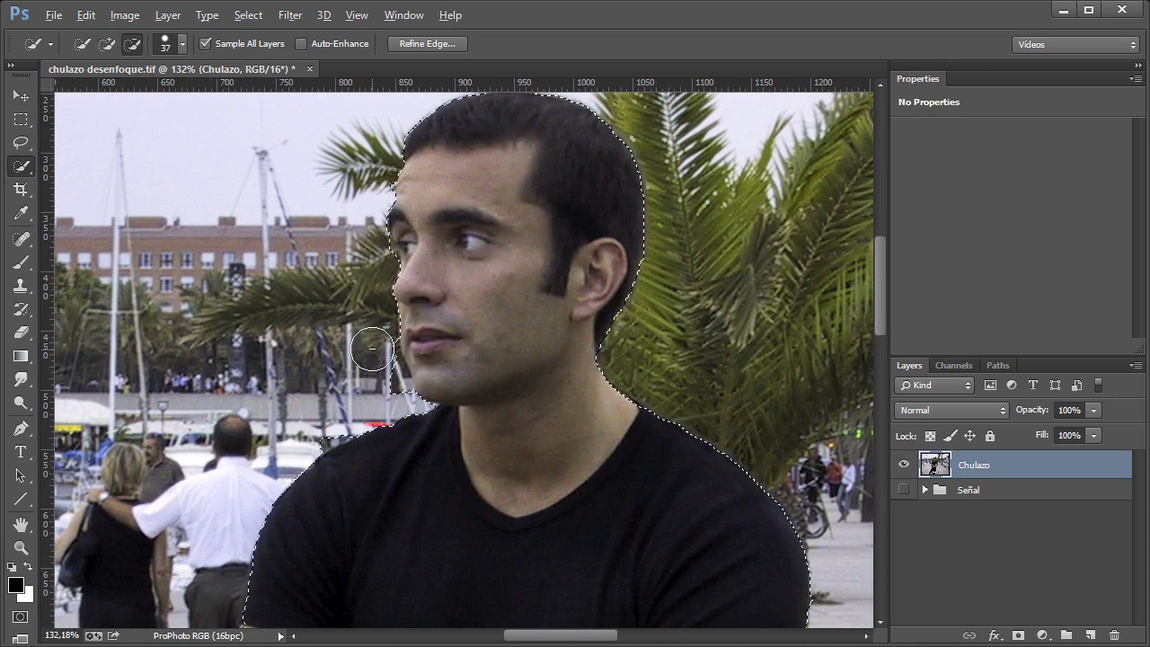
{"action": "left_click_drag", "start_coordinate": [375, 349], "coordinate": [360, 359]}
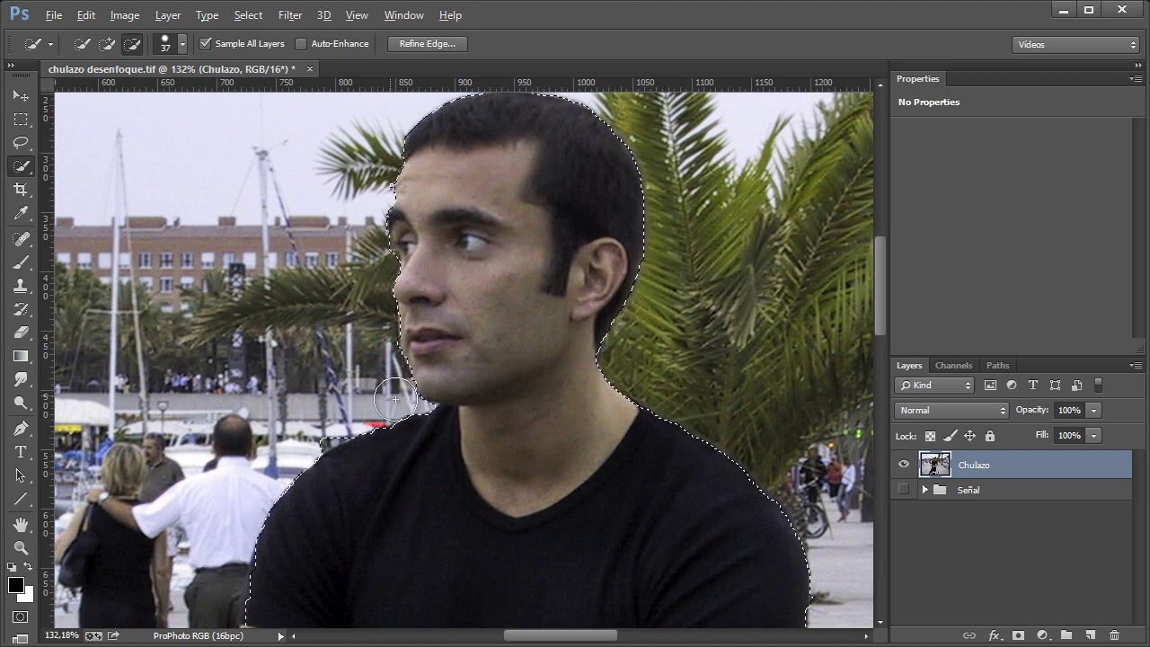
{"action": "left_click_drag", "start_coordinate": [506, 558], "coordinate": [459, 341]}
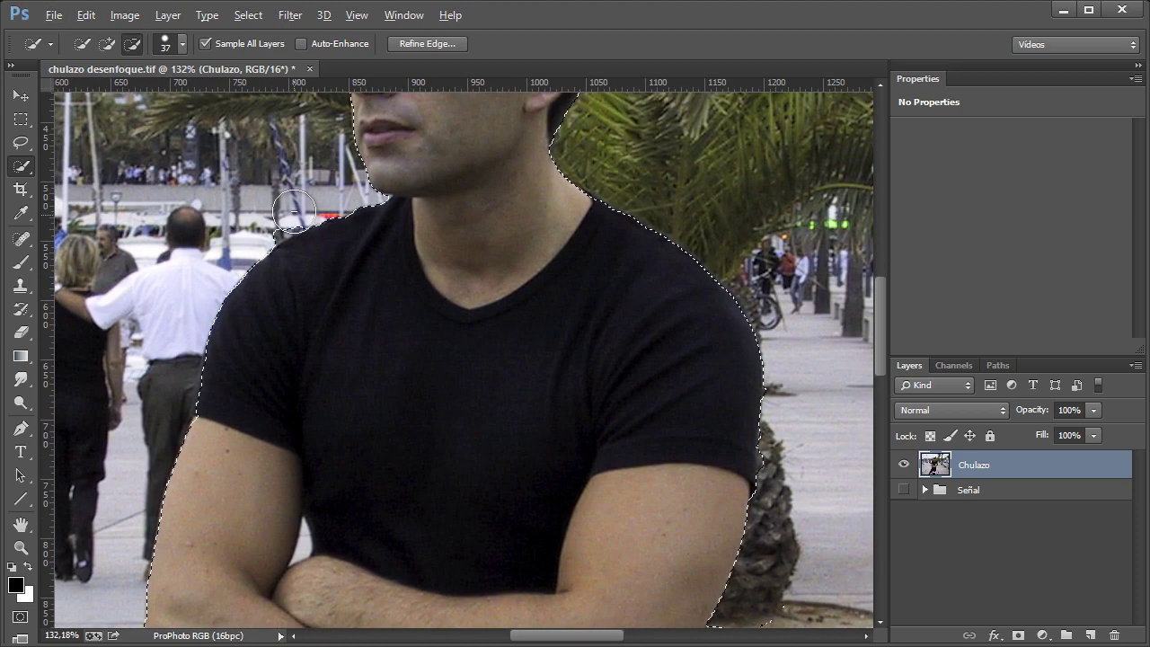
{"action": "left_click_drag", "start_coordinate": [295, 211], "coordinate": [249, 229]}
Step: Remove the gap between the arms and the plant behind the right elbow
{"action": "left_click_drag", "start_coordinate": [470, 482], "coordinate": [493, 287]}
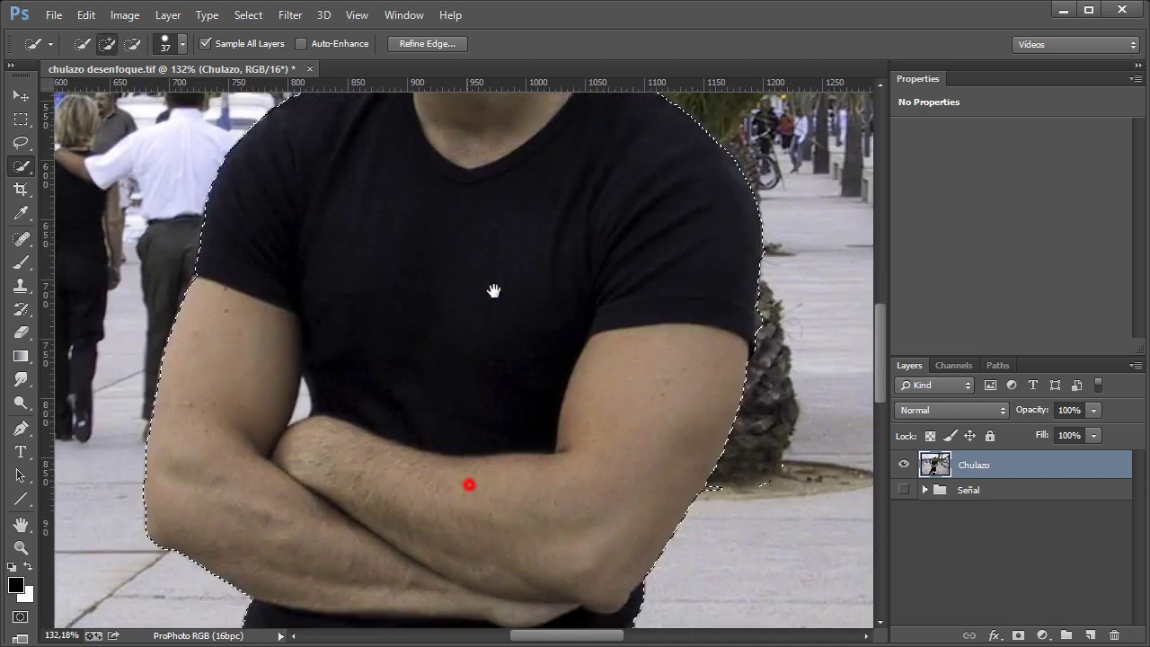
{"action": "left_click_drag", "start_coordinate": [287, 369], "coordinate": [359, 370]}
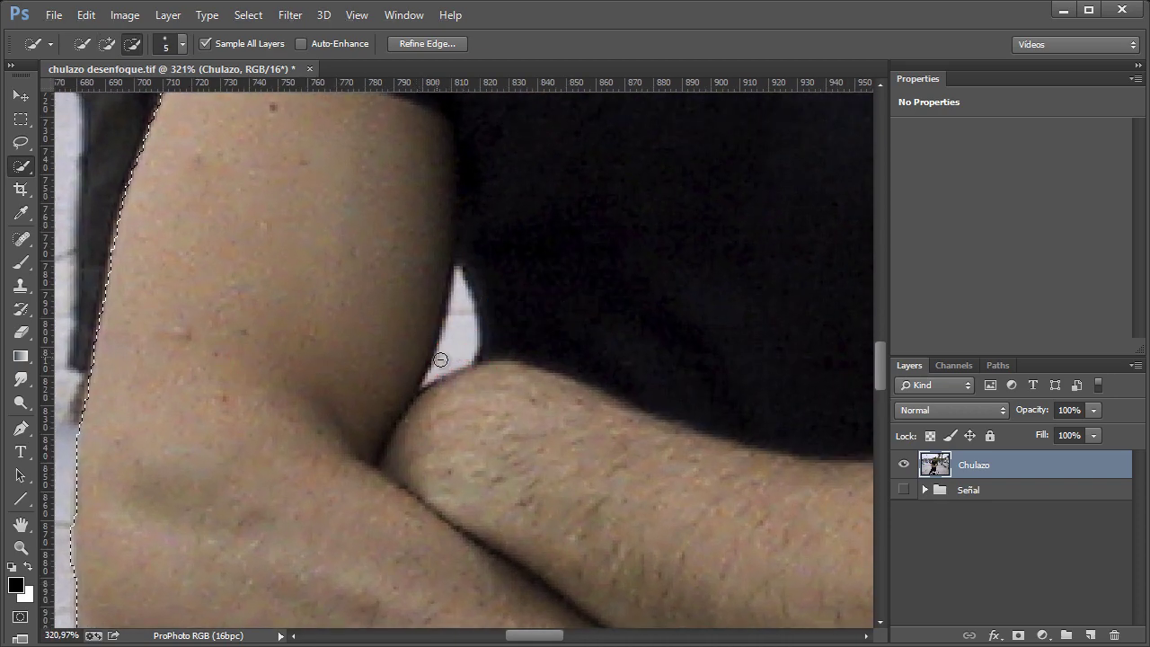
{"action": "left_click_drag", "start_coordinate": [444, 363], "coordinate": [457, 302]}
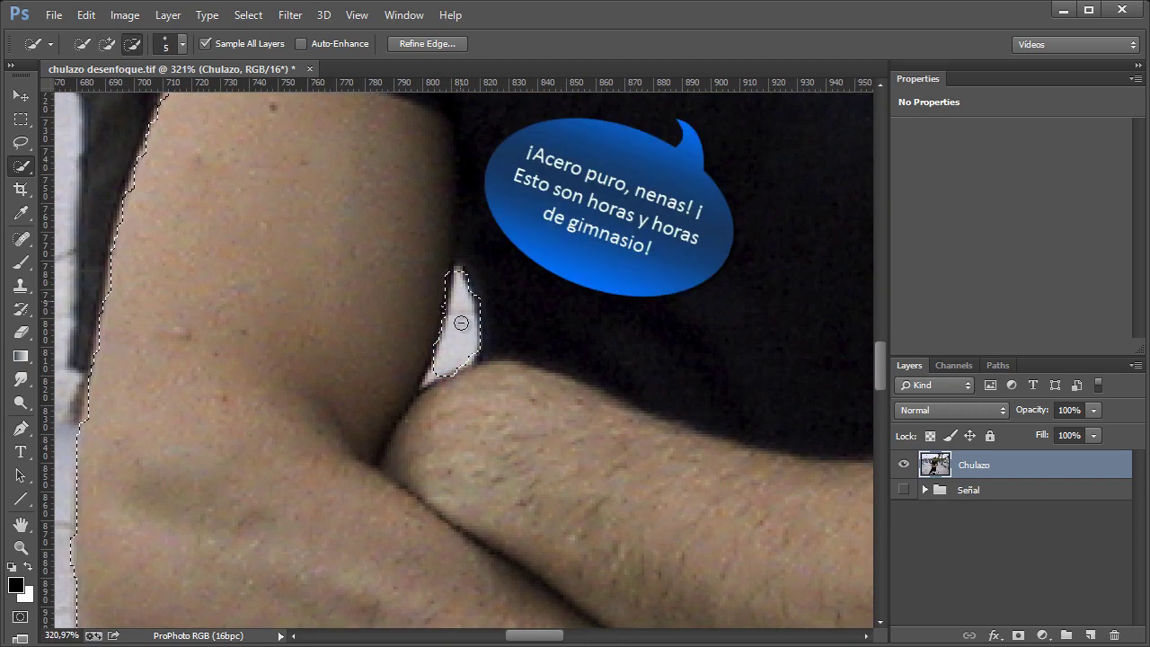
{"action": "left_click_drag", "start_coordinate": [544, 437], "coordinate": [453, 431]}
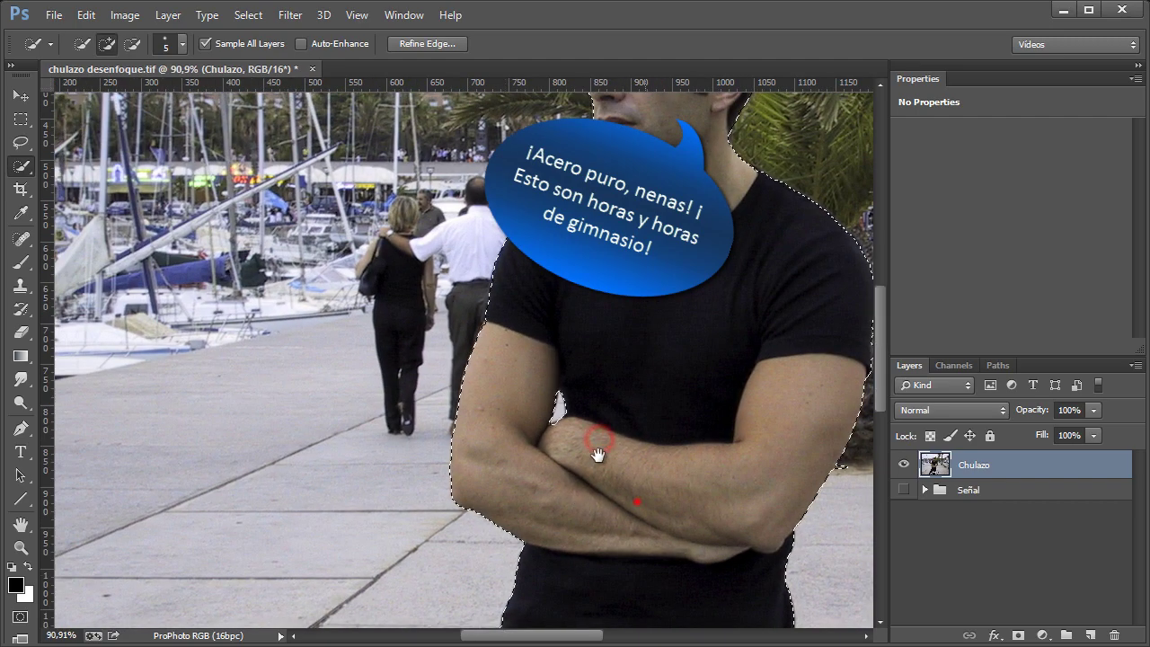
{"action": "left_click_drag", "start_coordinate": [660, 270], "coordinate": [724, 277]}
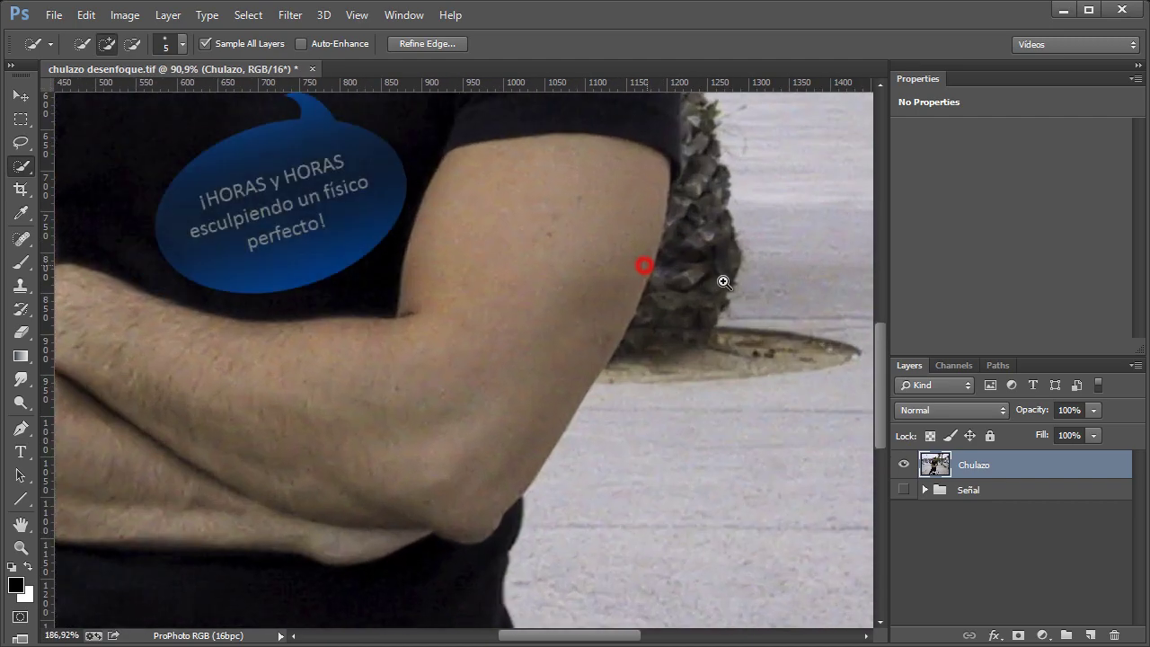
{"action": "right_click", "coordinate": [635, 438], "text": "alt"}
{"action": "left_click", "coordinate": [626, 432]}
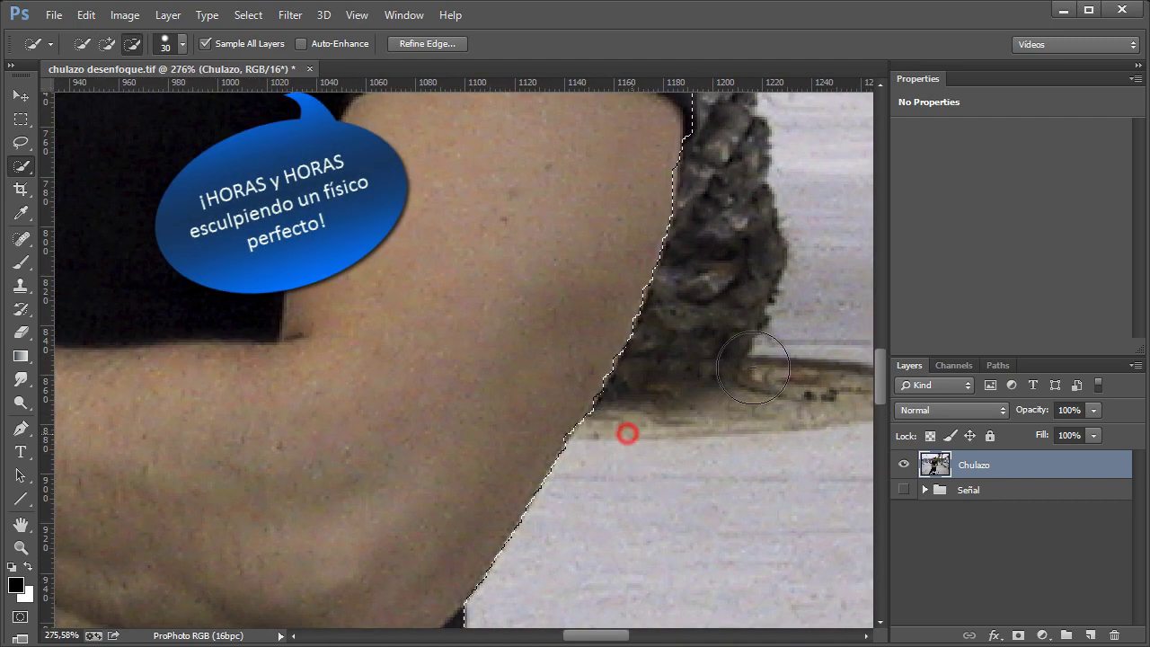
{"action": "left_click_drag", "start_coordinate": [595, 478], "coordinate": [588, 506]}
{"action": "left_click_drag", "start_coordinate": [590, 372], "coordinate": [604, 258]}
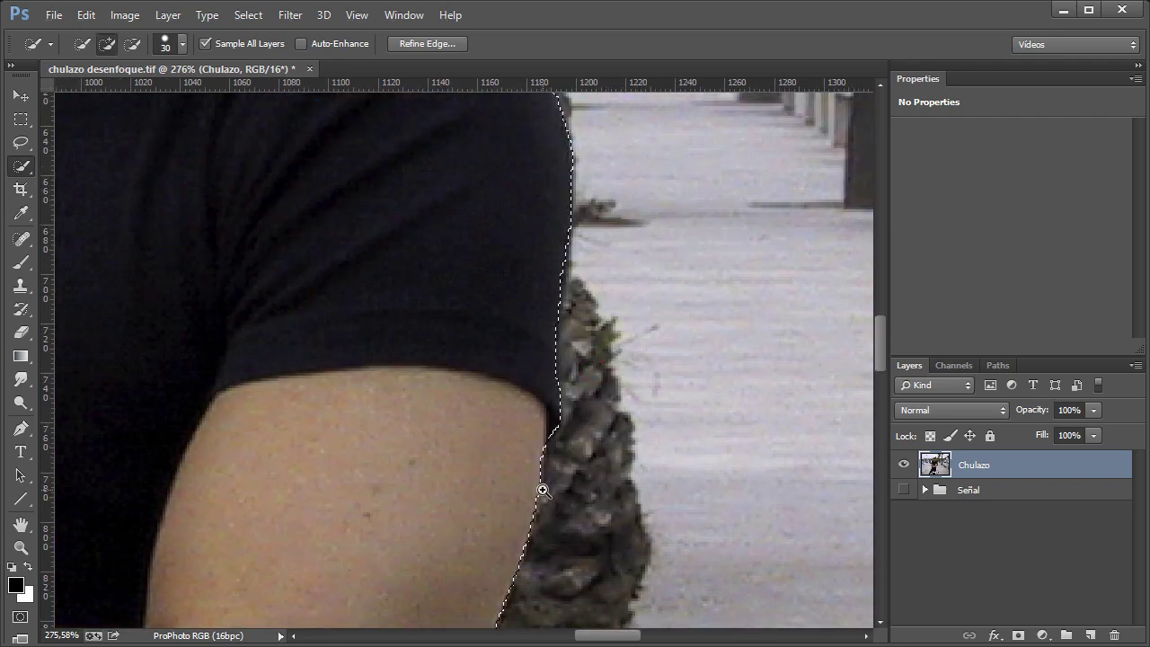
Step: Remove the pavement sliver between the man's legs from the selection
{"action": "mouse_move", "coordinate": [543, 490]}
{"action": "left_mouse_down"}
{"action": "mouse_move", "coordinate": [446, 521]}
{"action": "mouse_move", "coordinate": [504, 386]}
{"action": "left_mouse_up"}
{"action": "left_click_drag", "start_coordinate": [452, 441], "coordinate": [437, 455]}
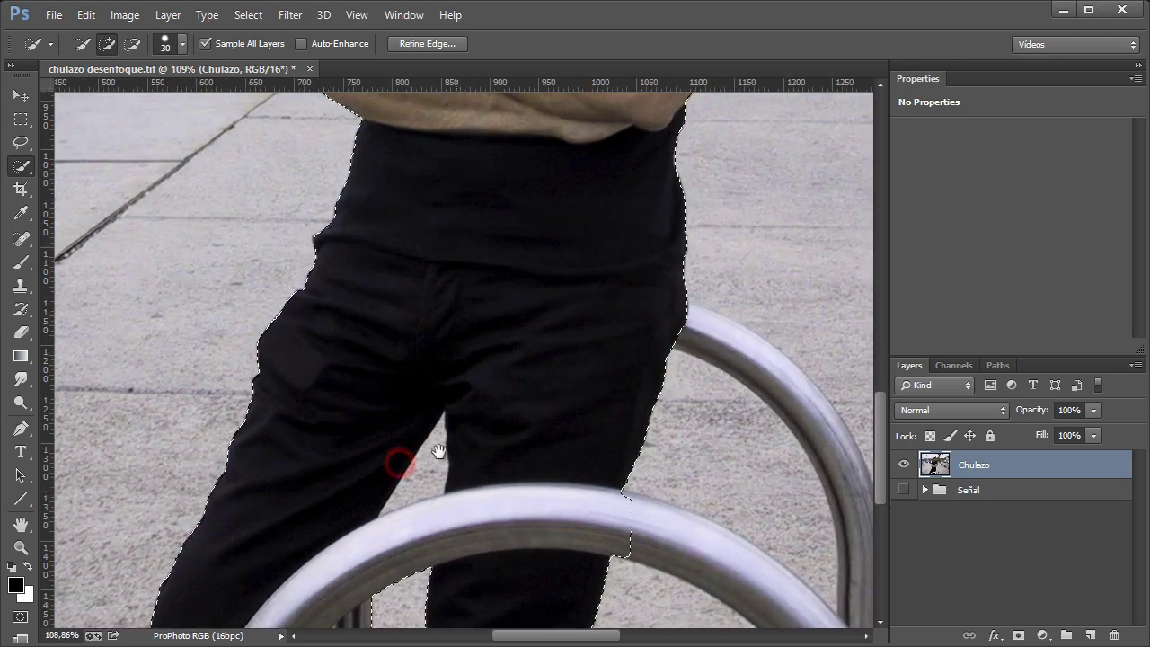
{"action": "left_click_drag", "start_coordinate": [425, 508], "coordinate": [431, 508]}
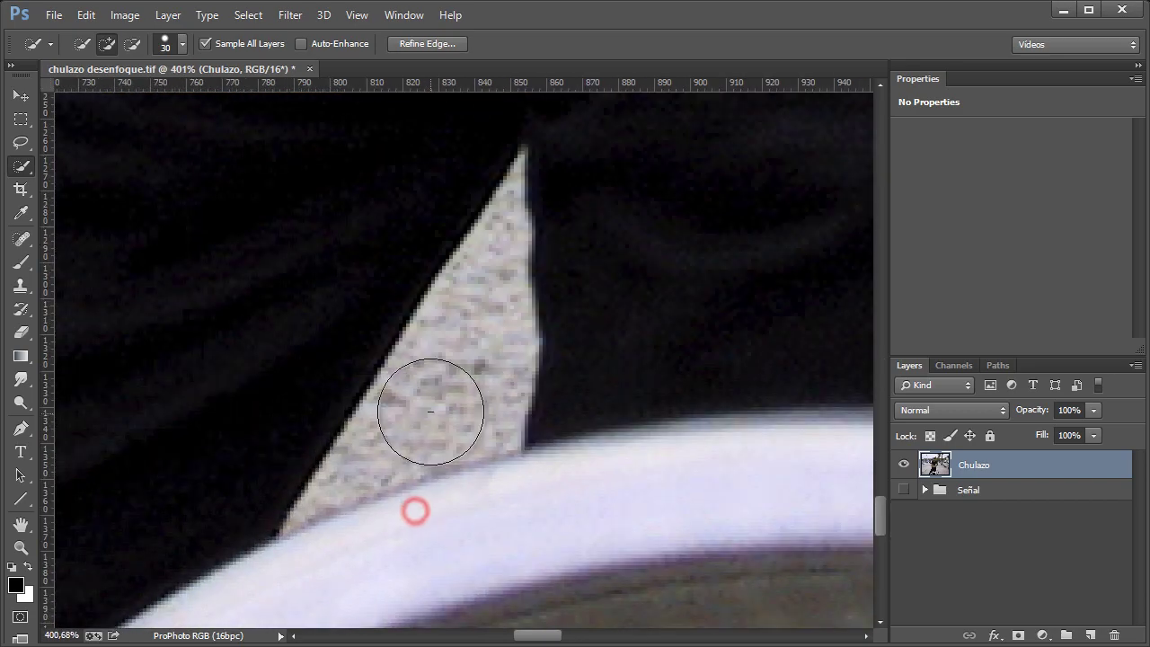
{"action": "left_click", "coordinate": [321, 506], "text": "alt"}
{"action": "left_click", "coordinate": [513, 171], "text": "alt"}
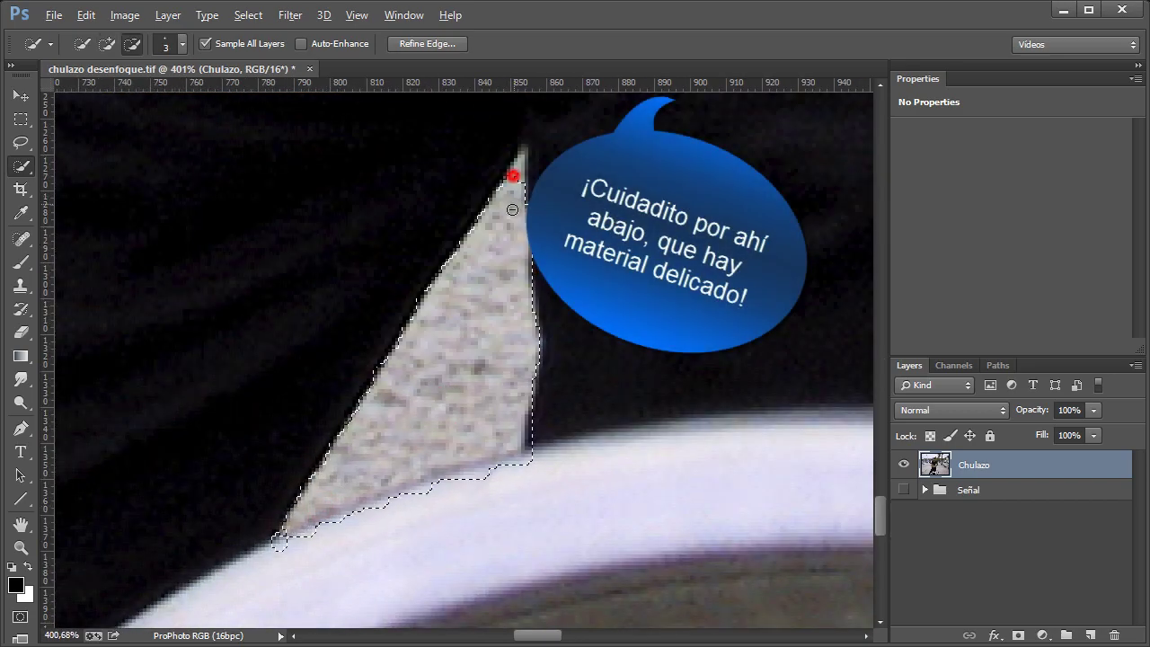
{"action": "mouse_move", "coordinate": [518, 381]}
{"action": "left_mouse_down"}
{"action": "mouse_move", "coordinate": [596, 513]}
{"action": "mouse_move", "coordinate": [534, 368]}
{"action": "left_mouse_up"}
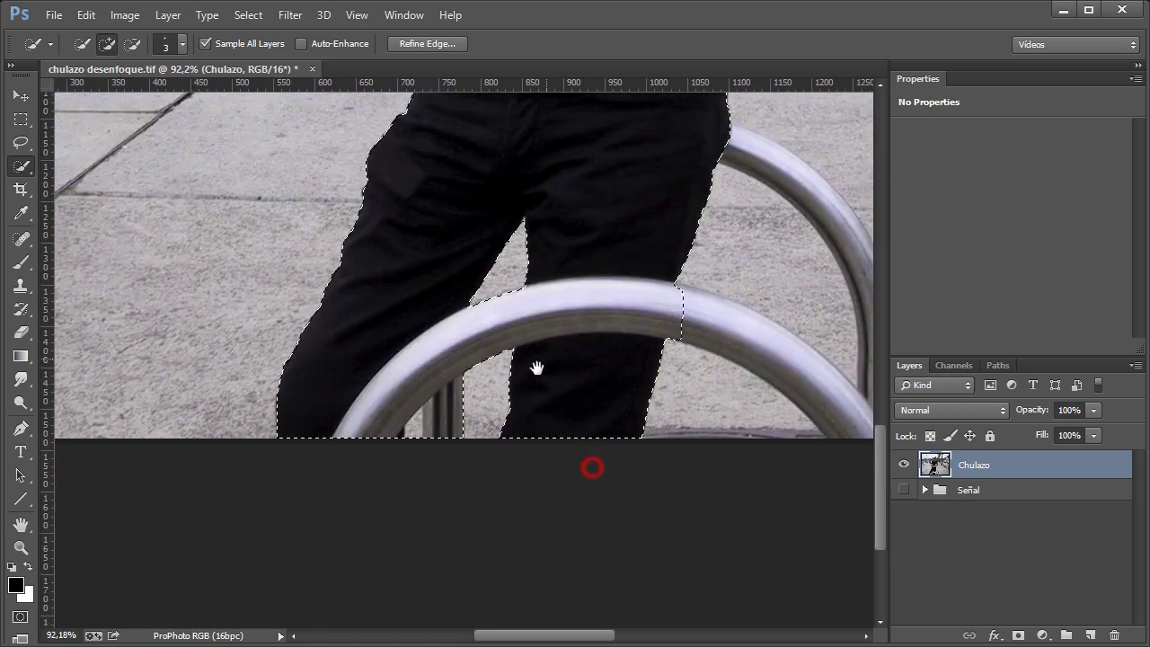
Step: Add the right-hand railing to the selection, top to bottom
{"action": "right_click", "coordinate": [413, 426], "text": "alt"}
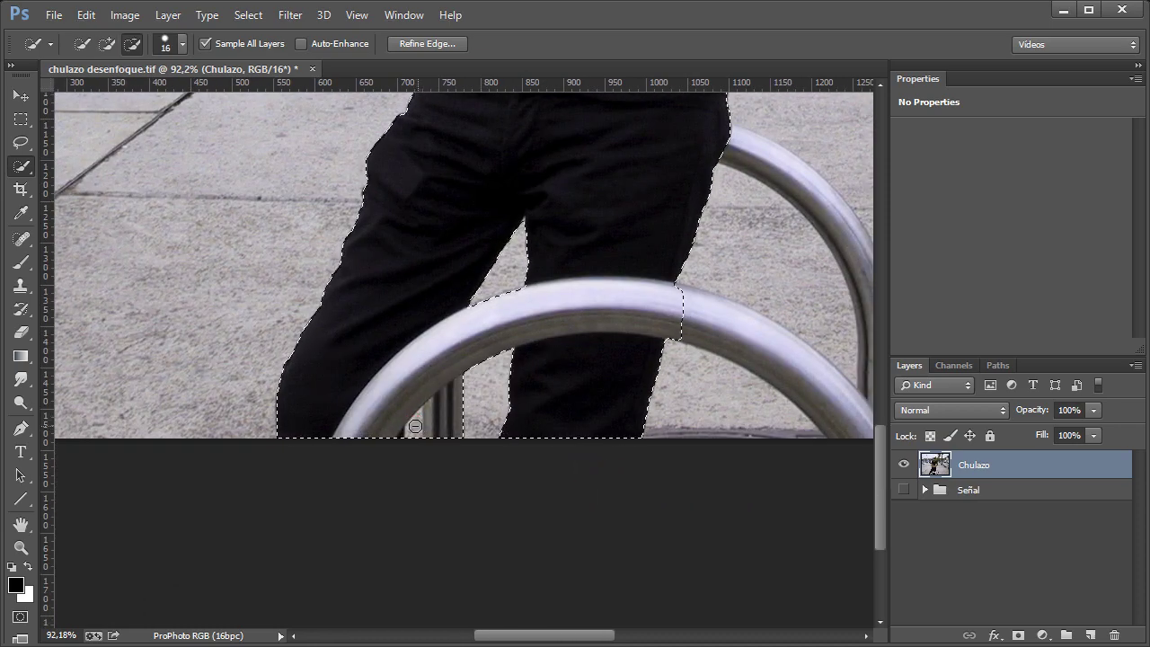
{"action": "left_click_drag", "start_coordinate": [663, 380], "coordinate": [405, 435]}
{"action": "left_click", "coordinate": [416, 355]}
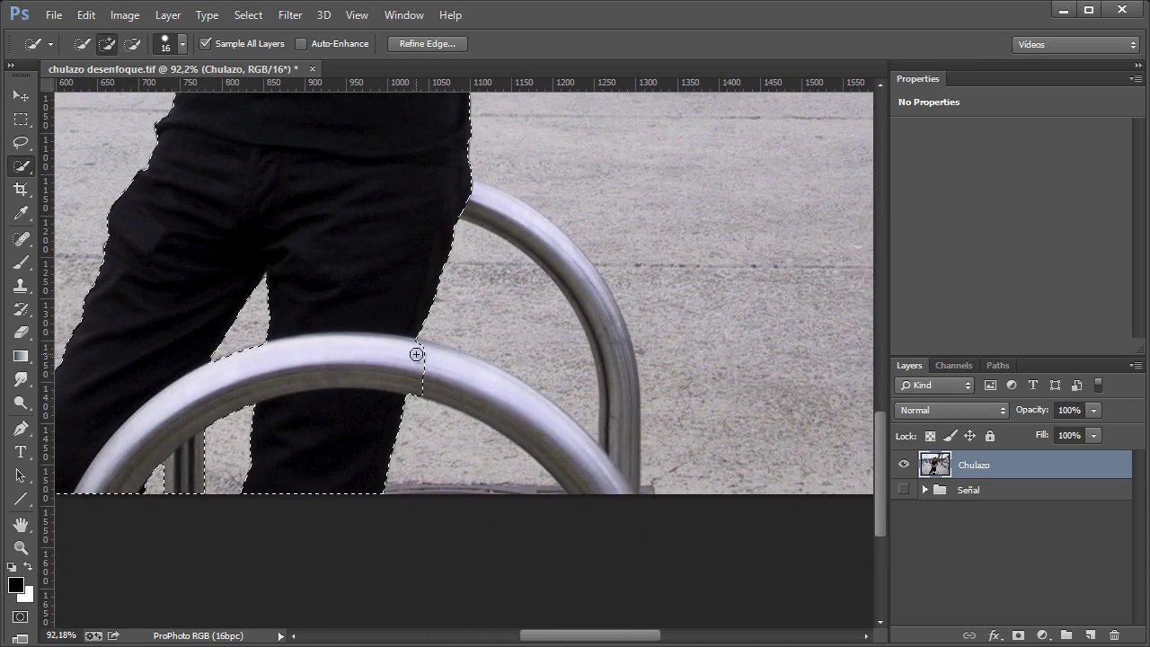
{"action": "right_click", "coordinate": [464, 275], "text": "alt"}
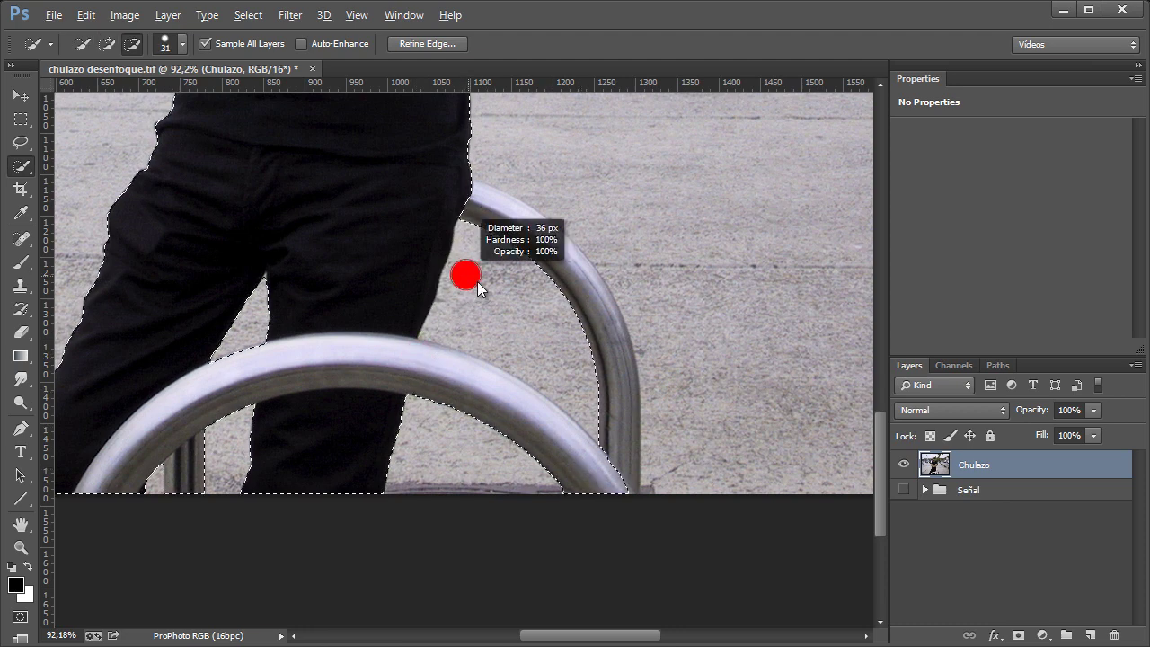
{"action": "right_click", "coordinate": [515, 309], "text": "alt"}
{"action": "right_click", "coordinate": [480, 197], "text": "alt"}
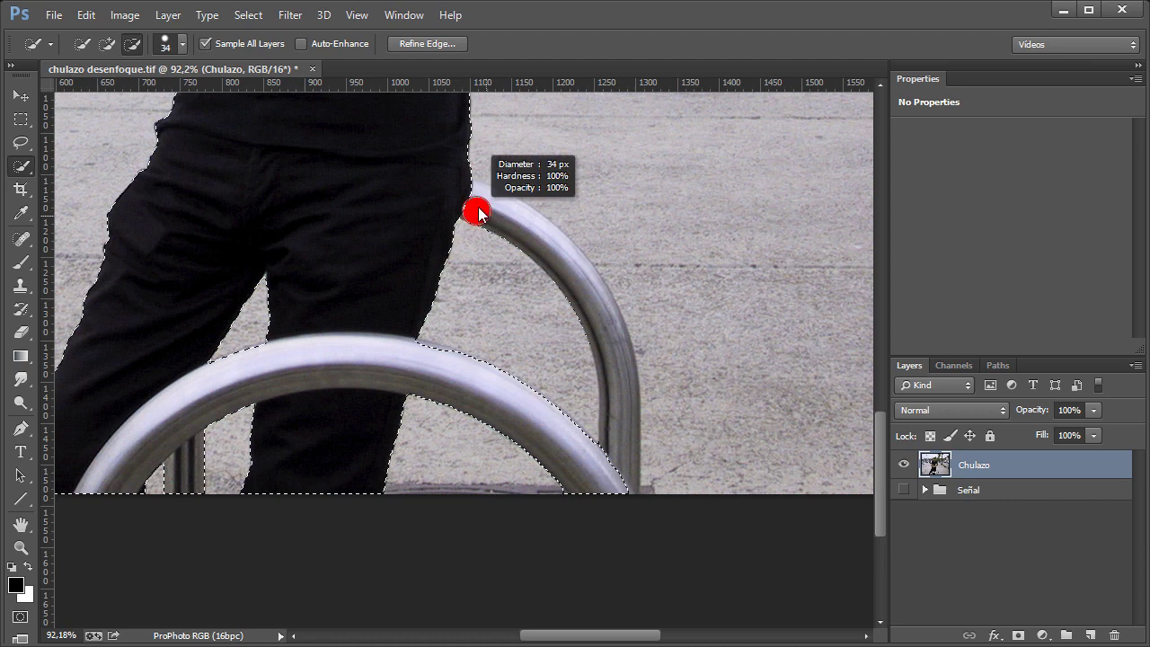
{"action": "right_click", "coordinate": [506, 213], "text": "alt"}
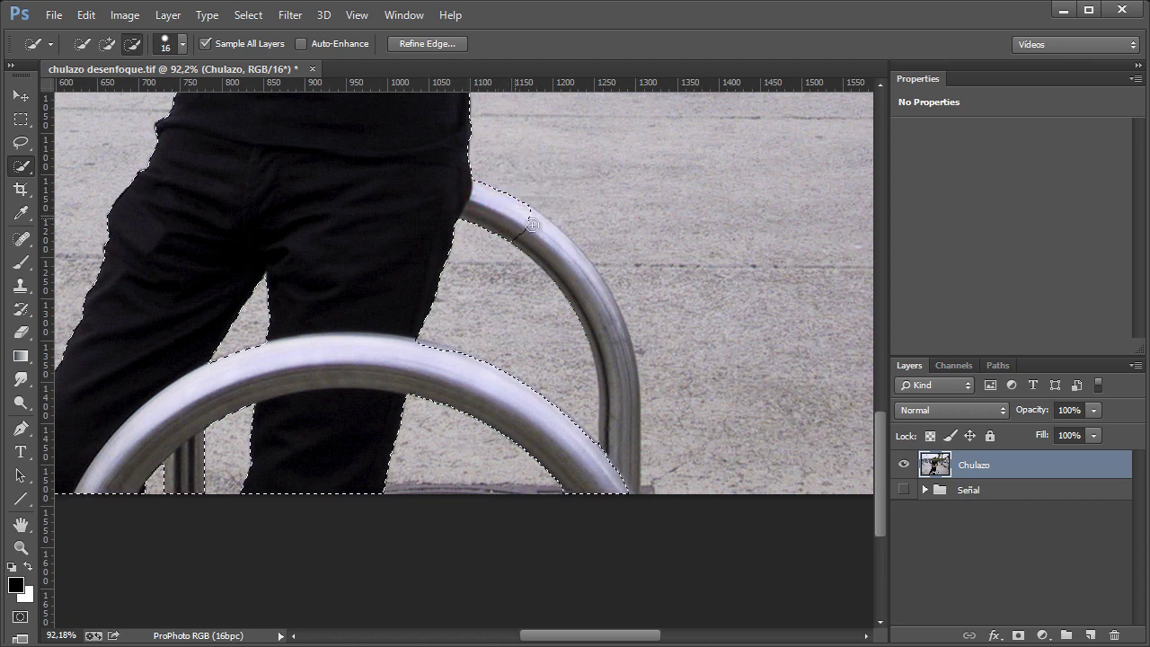
{"action": "left_click", "coordinate": [533, 226]}
{"action": "left_click_drag", "start_coordinate": [575, 260], "coordinate": [616, 345]}
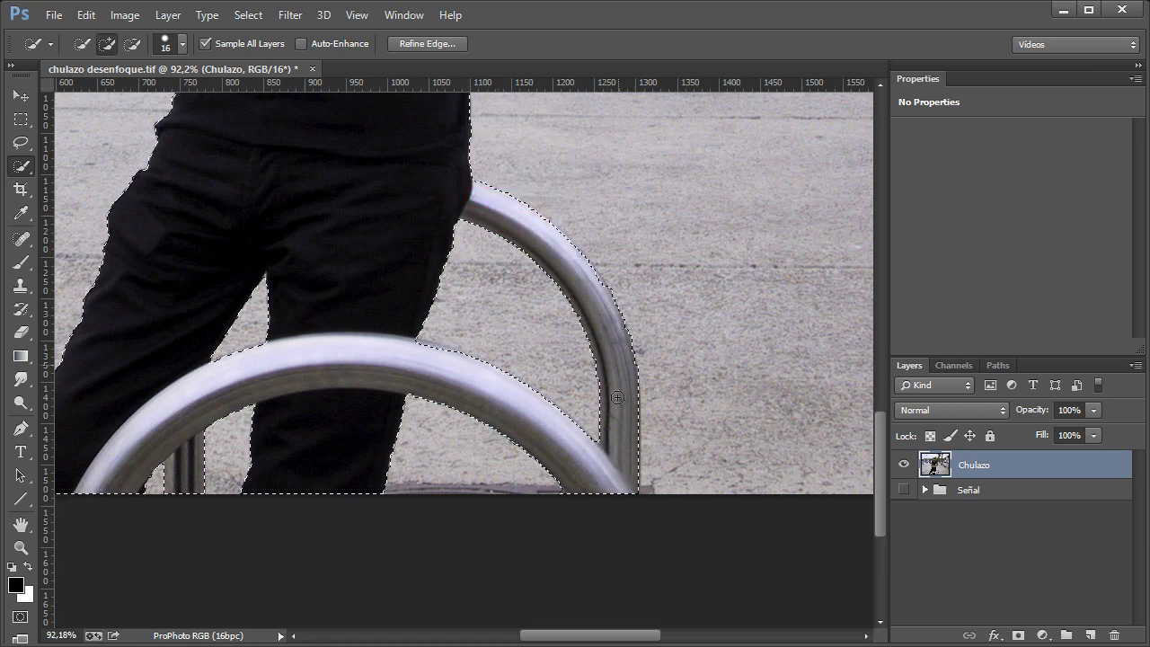
Step: Tidy the selection edge along the lower railing at the image's bottom
{"action": "left_click_drag", "start_coordinate": [239, 516], "coordinate": [428, 547]}
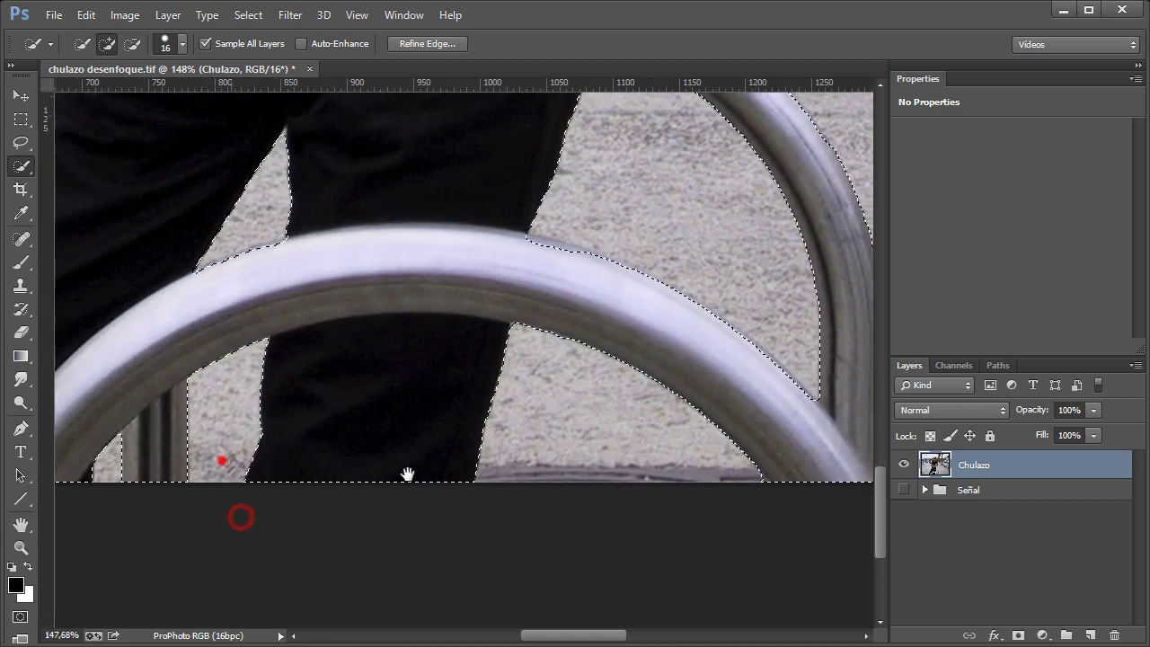
{"action": "left_click_drag", "start_coordinate": [560, 340], "coordinate": [494, 303]}
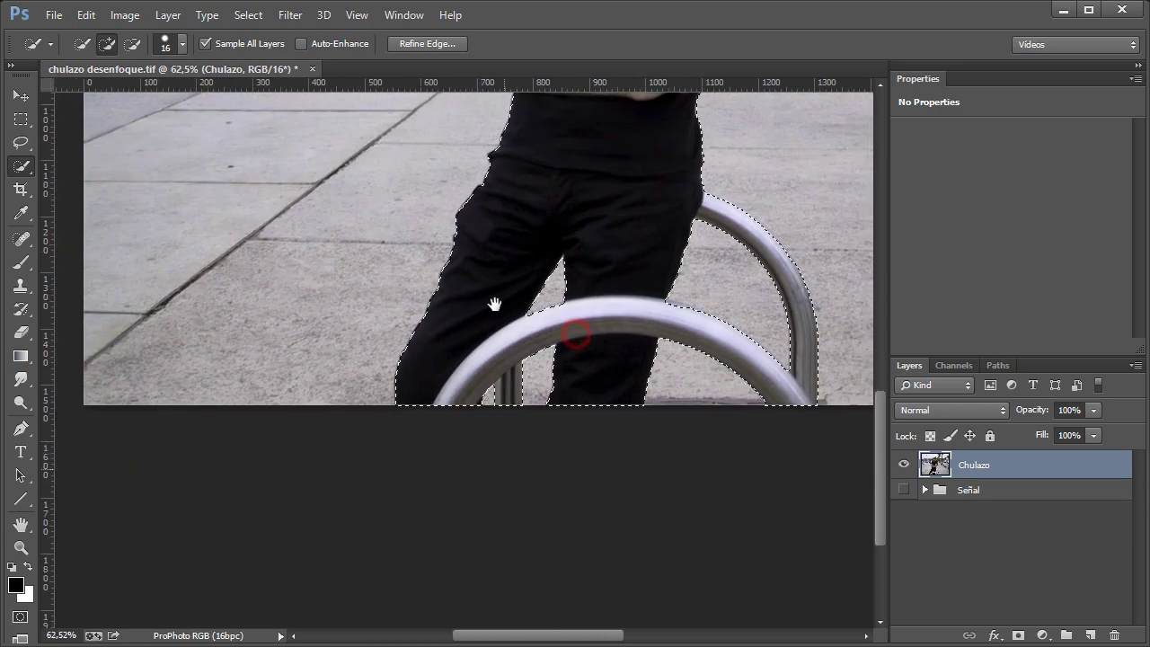
{"action": "scroll", "coordinate": [473, 422], "scroll_direction": "up", "scroll_amount": 5}
{"action": "scroll", "coordinate": [629, 468], "scroll_direction": "up", "scroll_amount": 2}
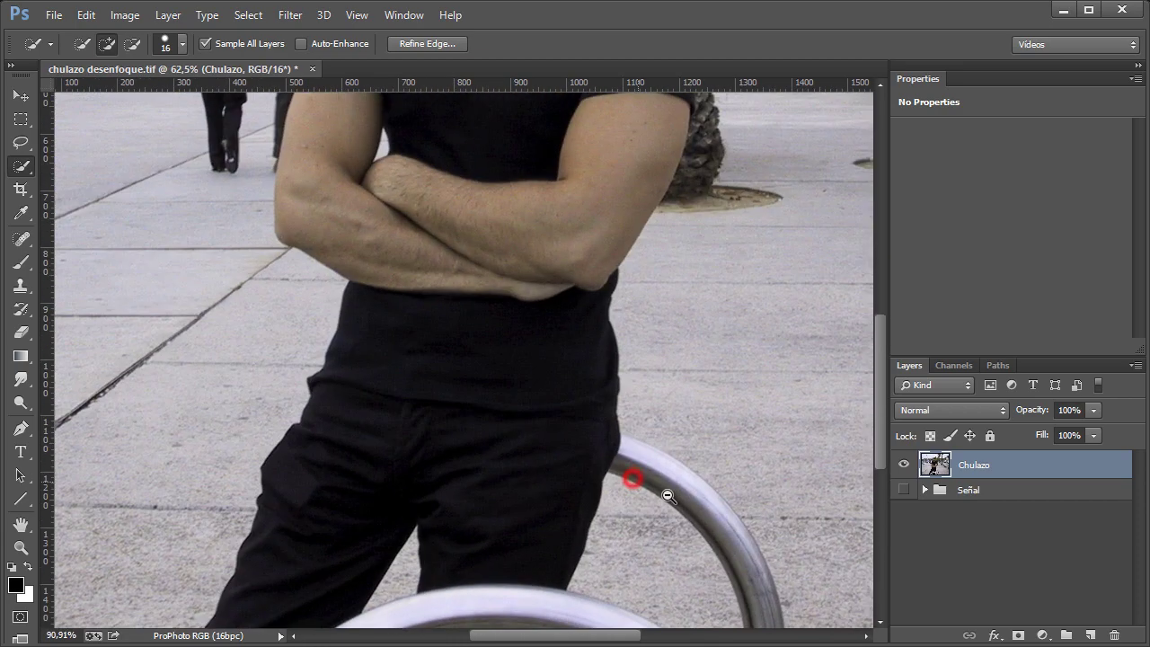
{"action": "scroll", "coordinate": [683, 489], "scroll_direction": "up", "scroll_amount": 1}
{"action": "scroll", "coordinate": [670, 483], "scroll_direction": "up", "scroll_amount": 1}
{"action": "left_click_drag", "start_coordinate": [583, 394], "coordinate": [534, 377]}
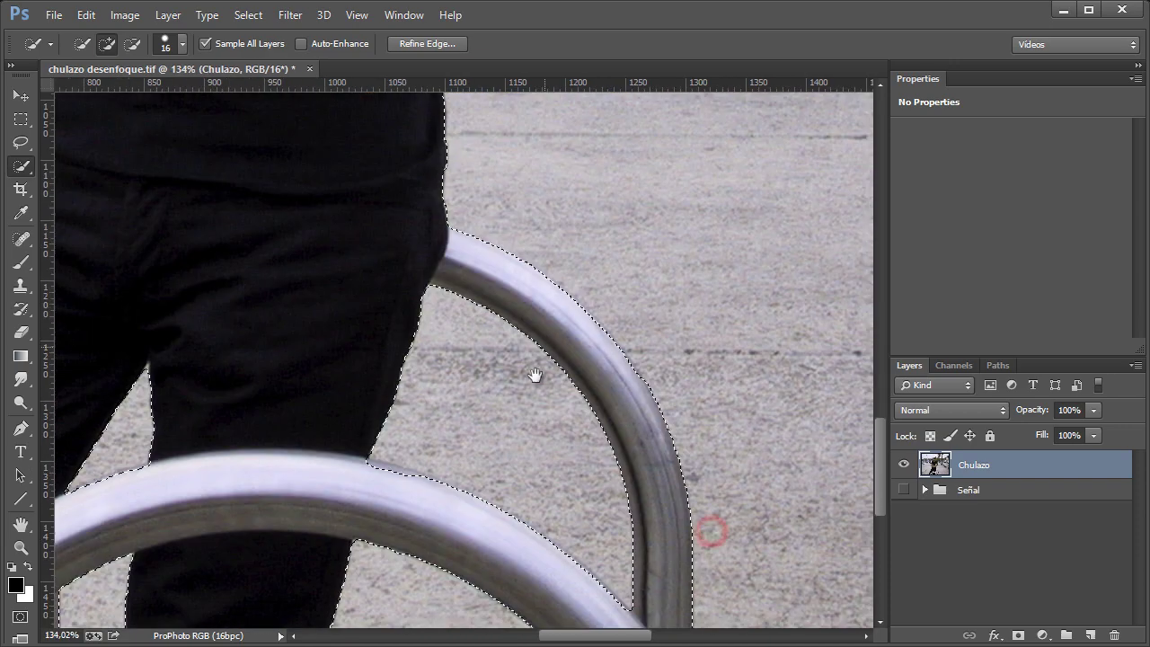
{"action": "left_click_drag", "start_coordinate": [516, 441], "coordinate": [521, 375]}
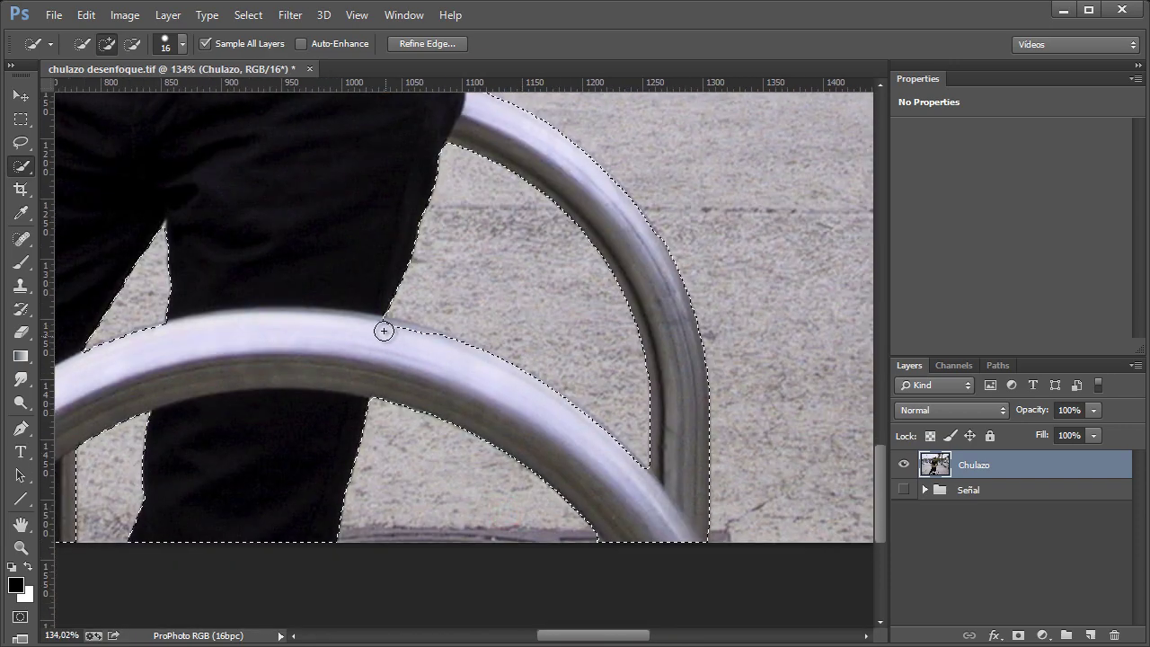
{"action": "left_click", "coordinate": [450, 322], "text": "alt"}
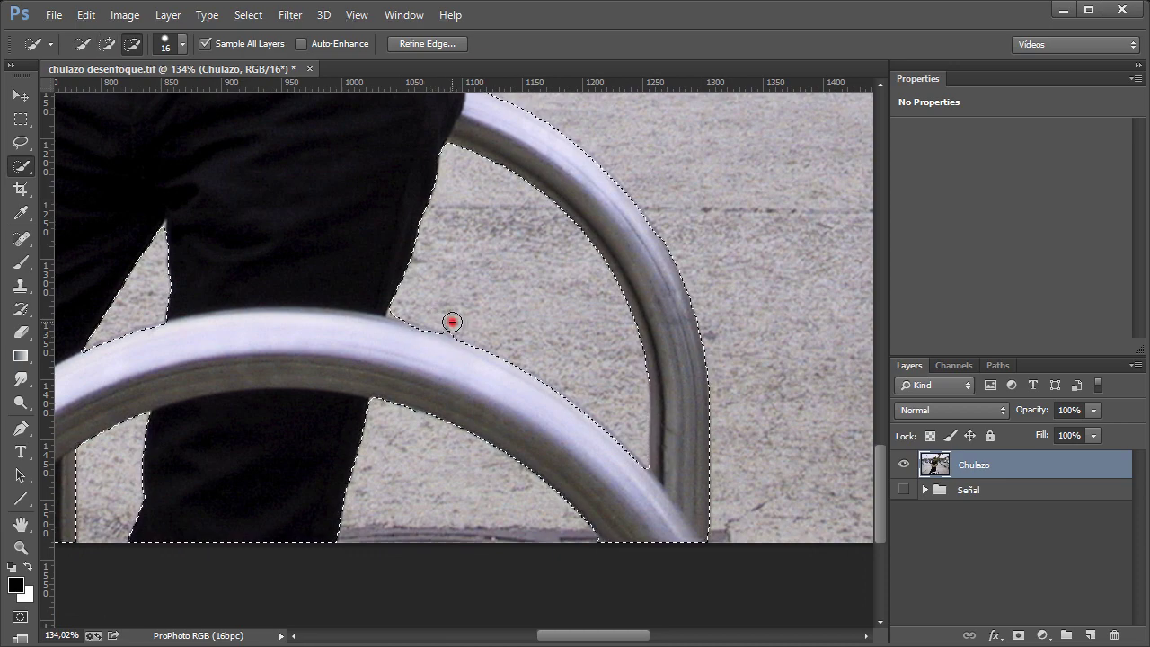
{"action": "left_click", "coordinate": [411, 338]}
Step: Pan from the trousers up to the head to review the full selection outline
{"action": "left_click_drag", "start_coordinate": [357, 437], "coordinate": [809, 436]}
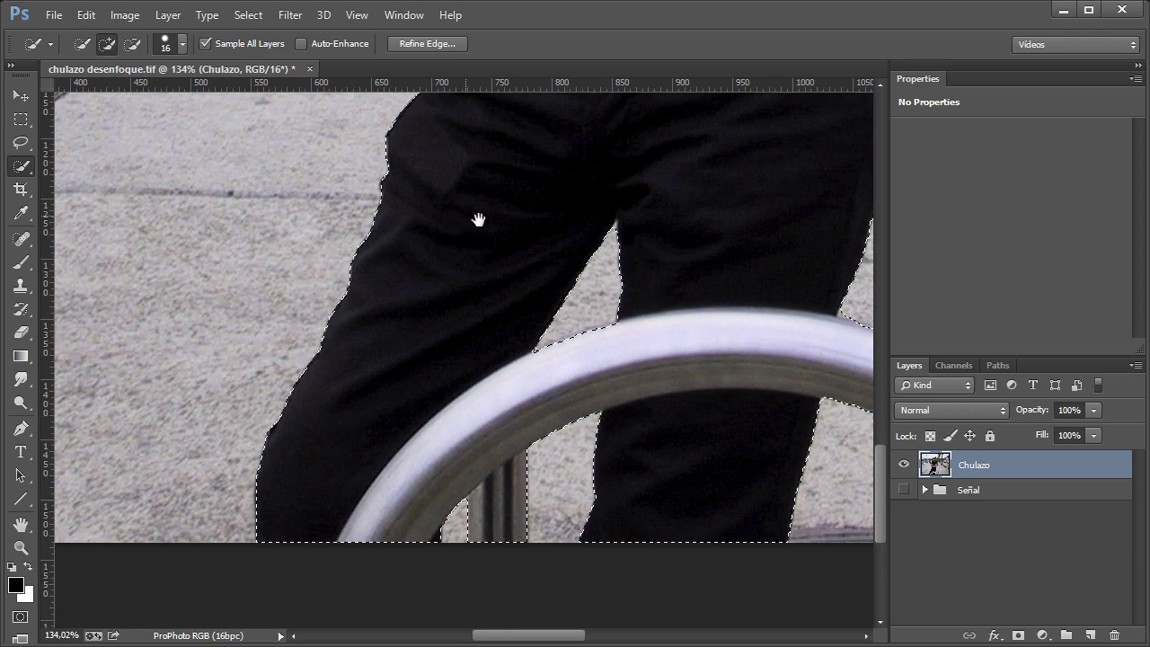
{"action": "left_click_drag", "start_coordinate": [538, 206], "coordinate": [432, 481]}
{"action": "mouse_move", "coordinate": [544, 249]}
{"action": "left_mouse_down"}
{"action": "mouse_move", "coordinate": [482, 323]}
{"action": "mouse_move", "coordinate": [387, 380]}
{"action": "left_mouse_up"}
{"action": "mouse_move", "coordinate": [630, 347]}
{"action": "left_mouse_down"}
{"action": "mouse_move", "coordinate": [639, 440]}
{"action": "mouse_move", "coordinate": [592, 419]}
{"action": "left_mouse_up"}
{"action": "left_click_drag", "start_coordinate": [444, 242], "coordinate": [440, 418]}
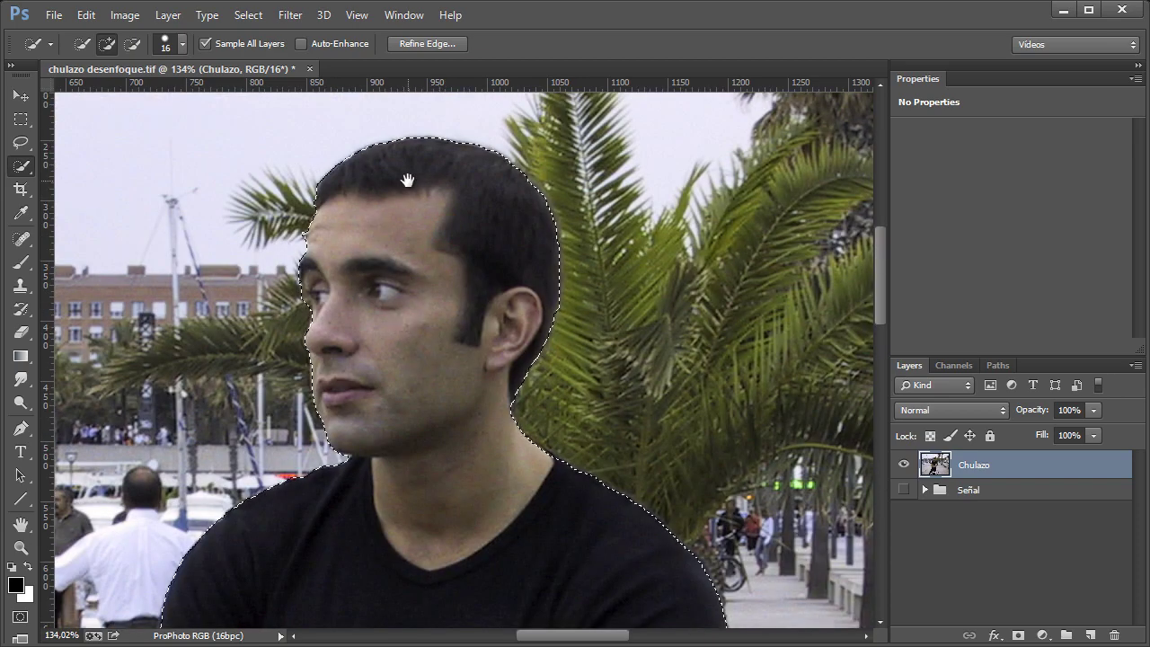
{"action": "left_click_drag", "start_coordinate": [436, 239], "coordinate": [381, 273]}
{"action": "scroll", "coordinate": [343, 539], "scroll_direction": "down", "scroll_amount": 5}
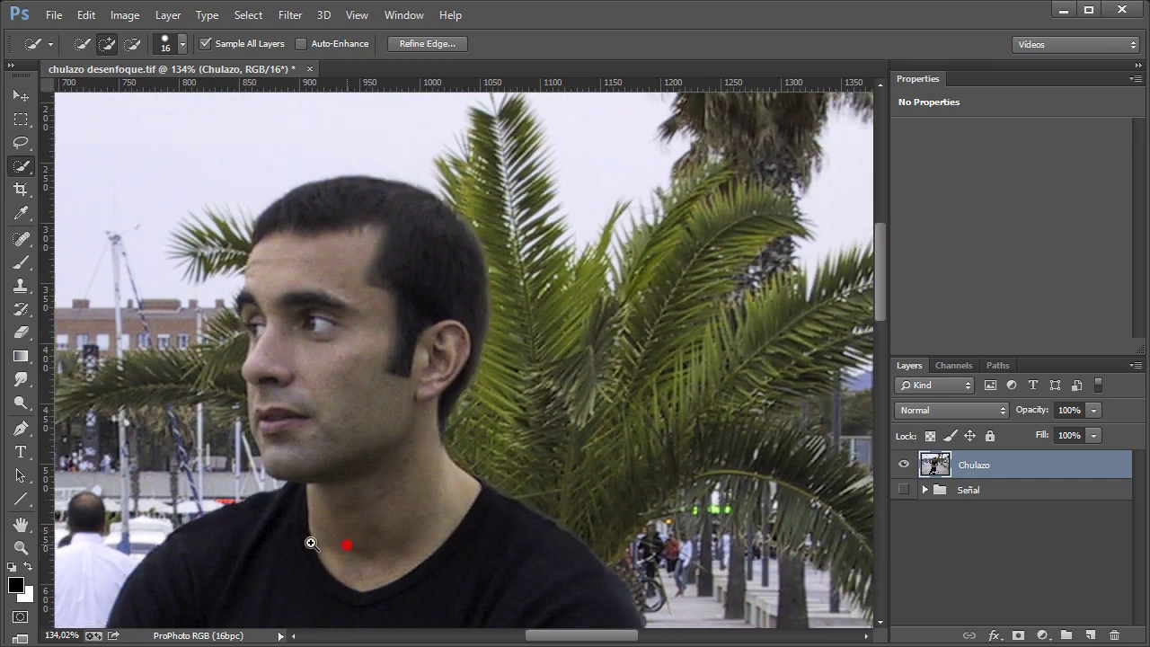
{"action": "left_click_drag", "start_coordinate": [328, 424], "coordinate": [352, 119]}
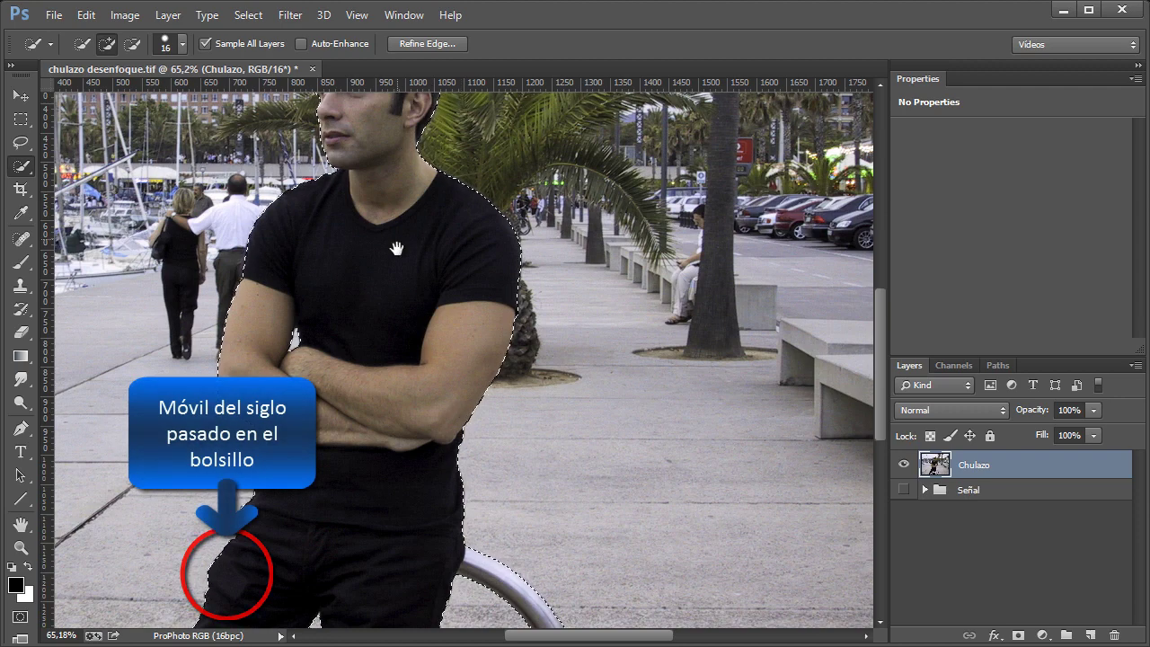
{"action": "left_click_drag", "start_coordinate": [398, 243], "coordinate": [418, 298]}
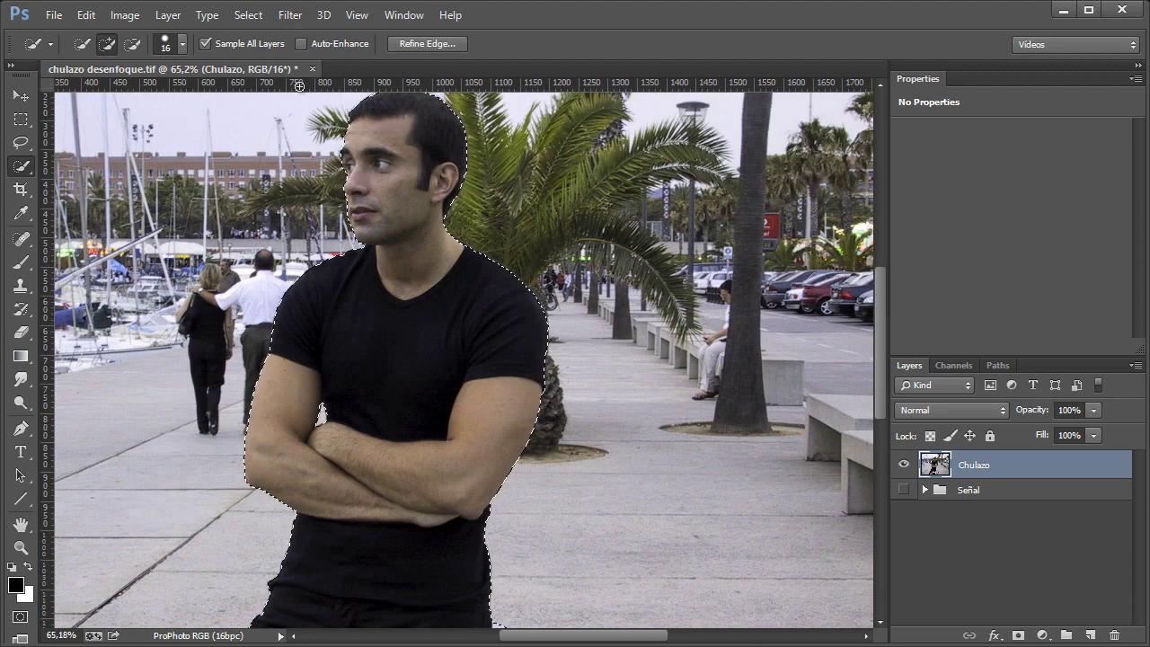
Step: Refine the man's selection edge with Smooth 30 and Contrast 29, and apply it
{"action": "left_click", "coordinate": [420, 43]}
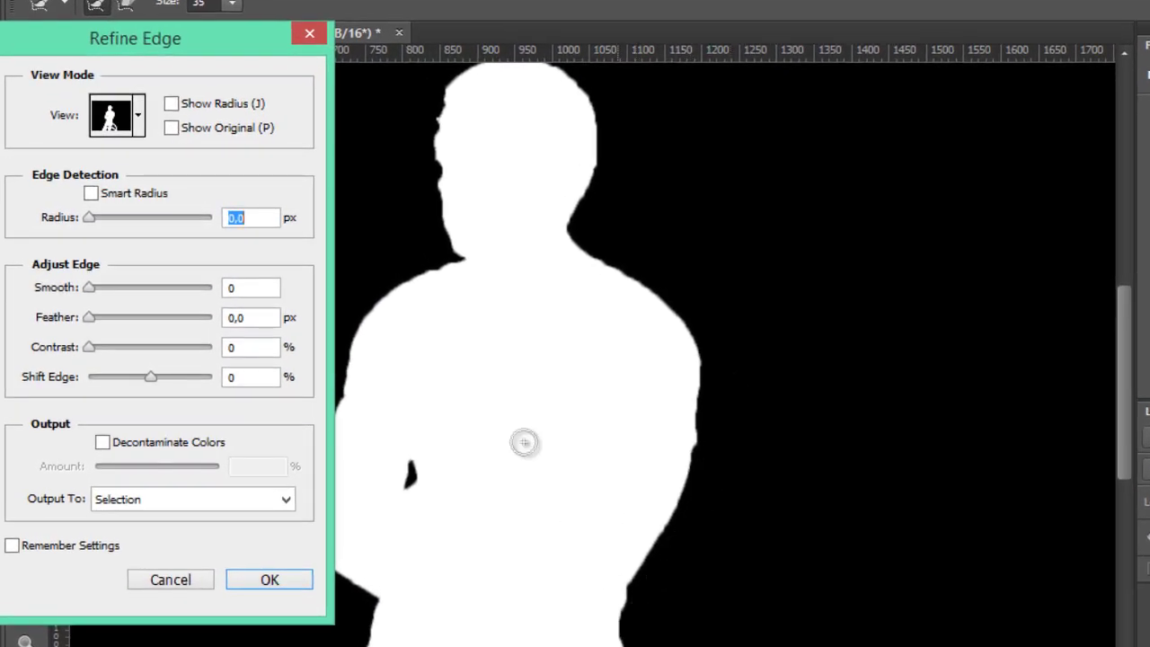
{"action": "left_click_drag", "start_coordinate": [465, 594], "coordinate": [624, 346]}
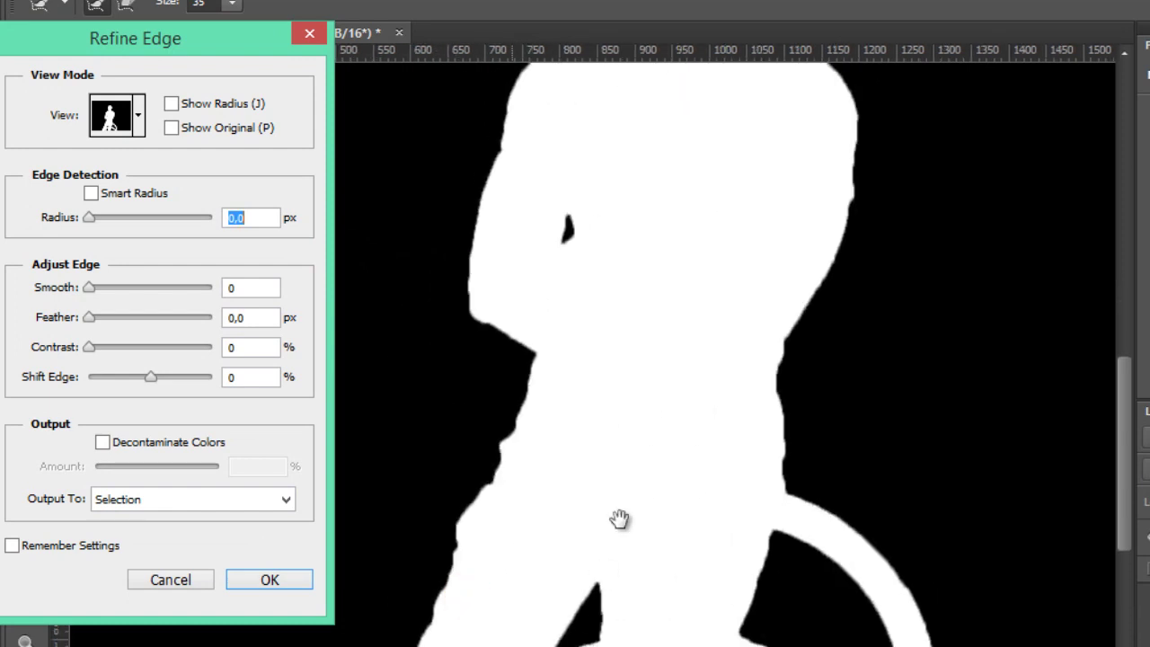
{"action": "left_click_drag", "start_coordinate": [620, 519], "coordinate": [629, 413]}
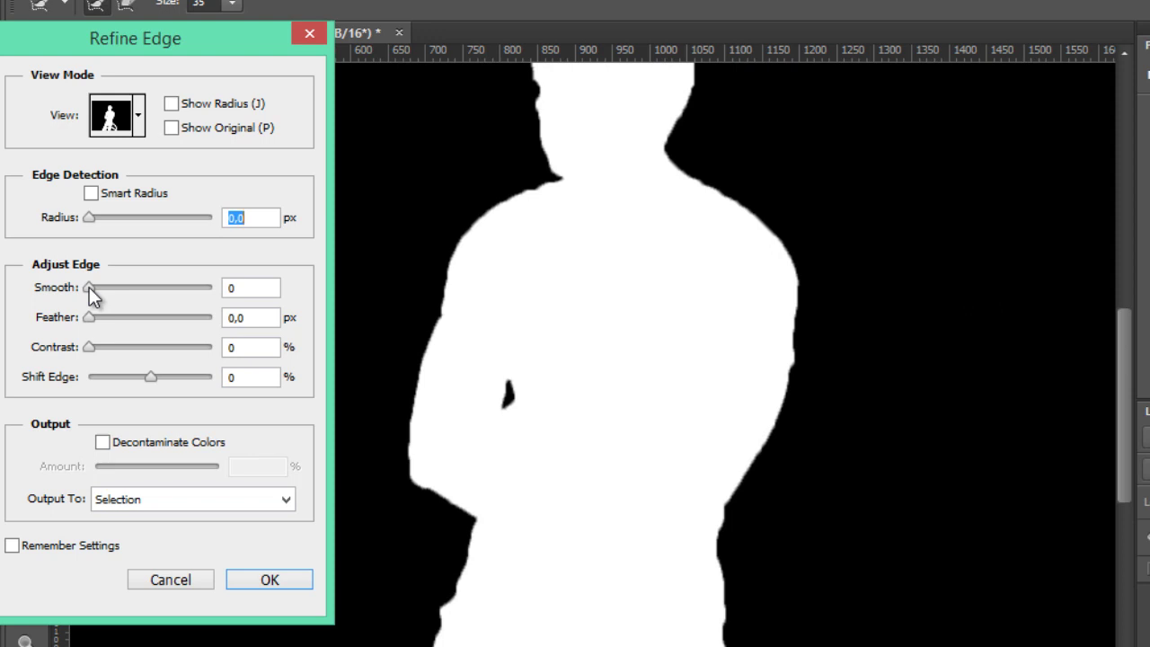
{"action": "left_click_drag", "start_coordinate": [89, 288], "coordinate": [349, 320]}
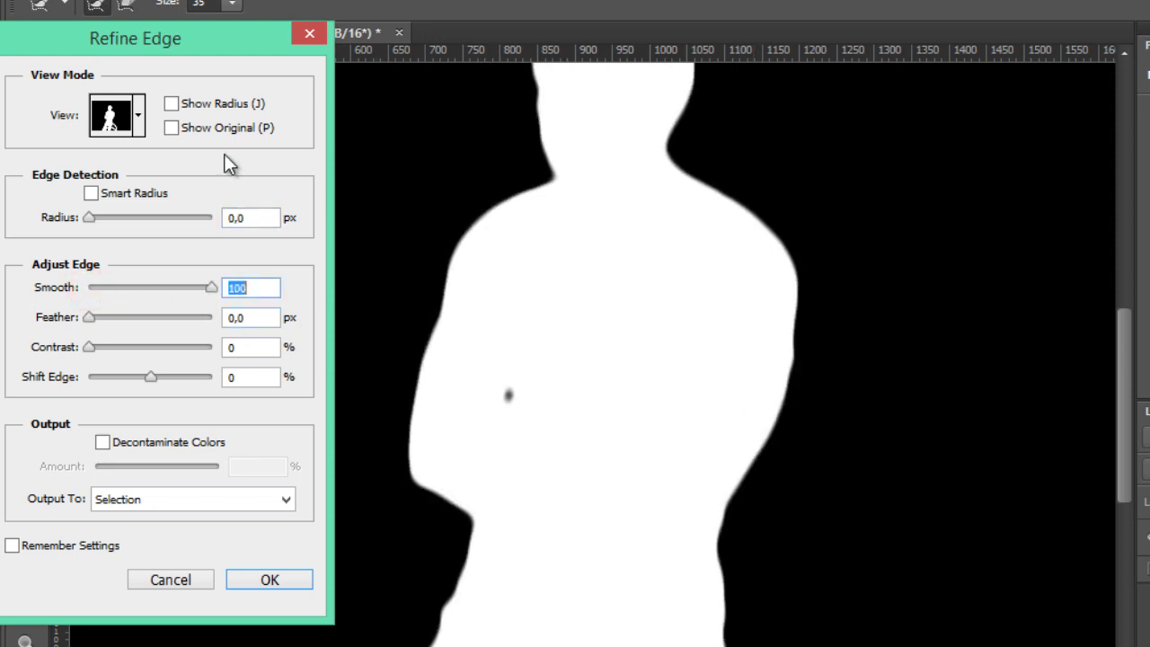
{"action": "left_click", "coordinate": [171, 129]}
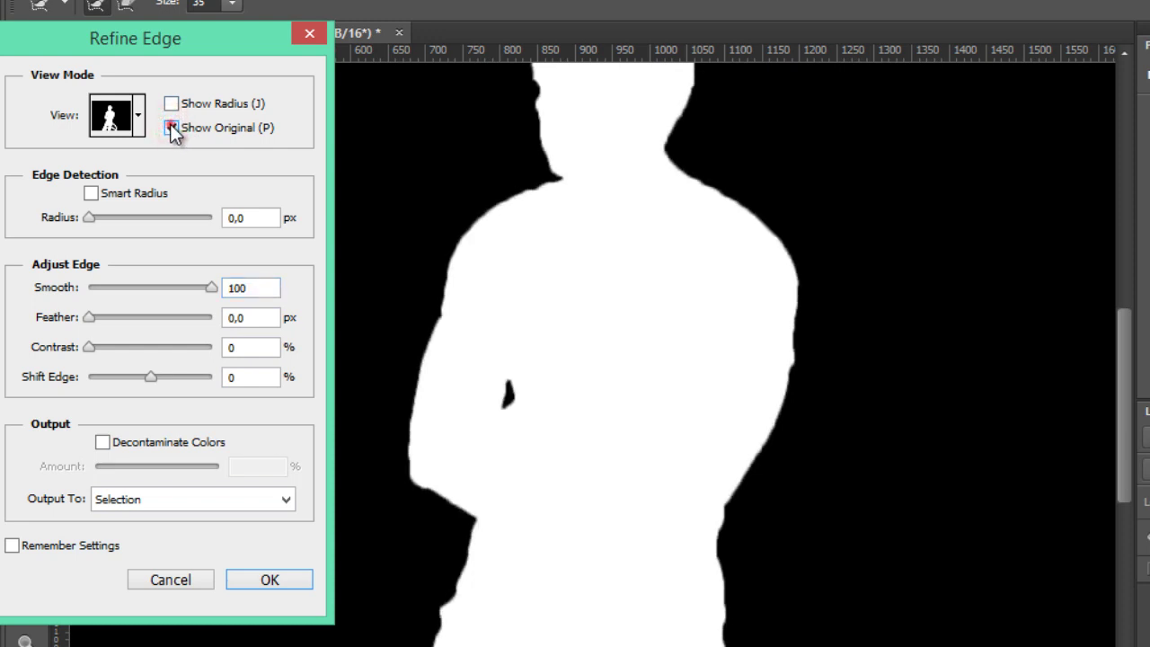
{"action": "left_click", "coordinate": [171, 128]}
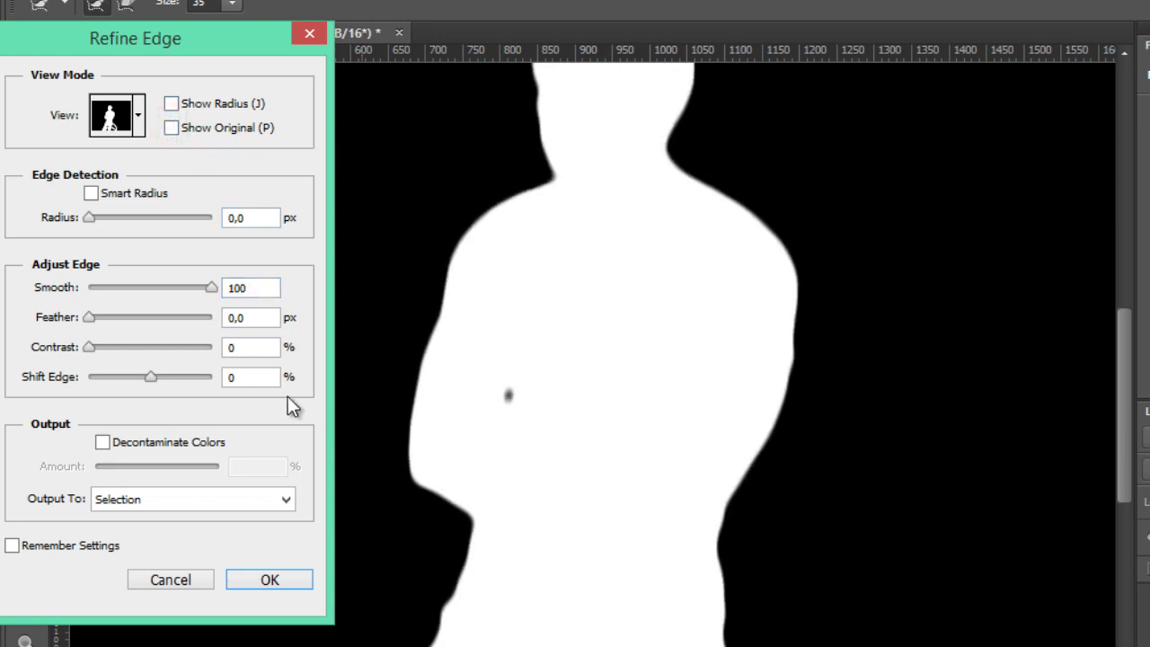
{"action": "left_click_drag", "start_coordinate": [137, 288], "coordinate": [132, 288]}
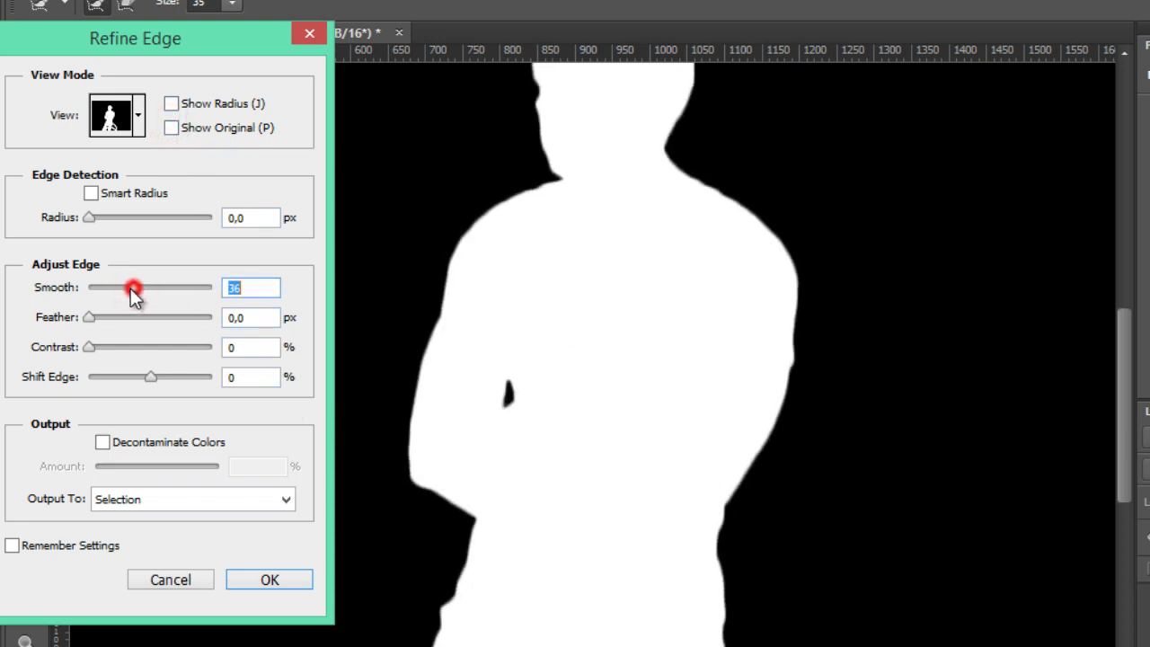
{"action": "left_click", "coordinate": [124, 347]}
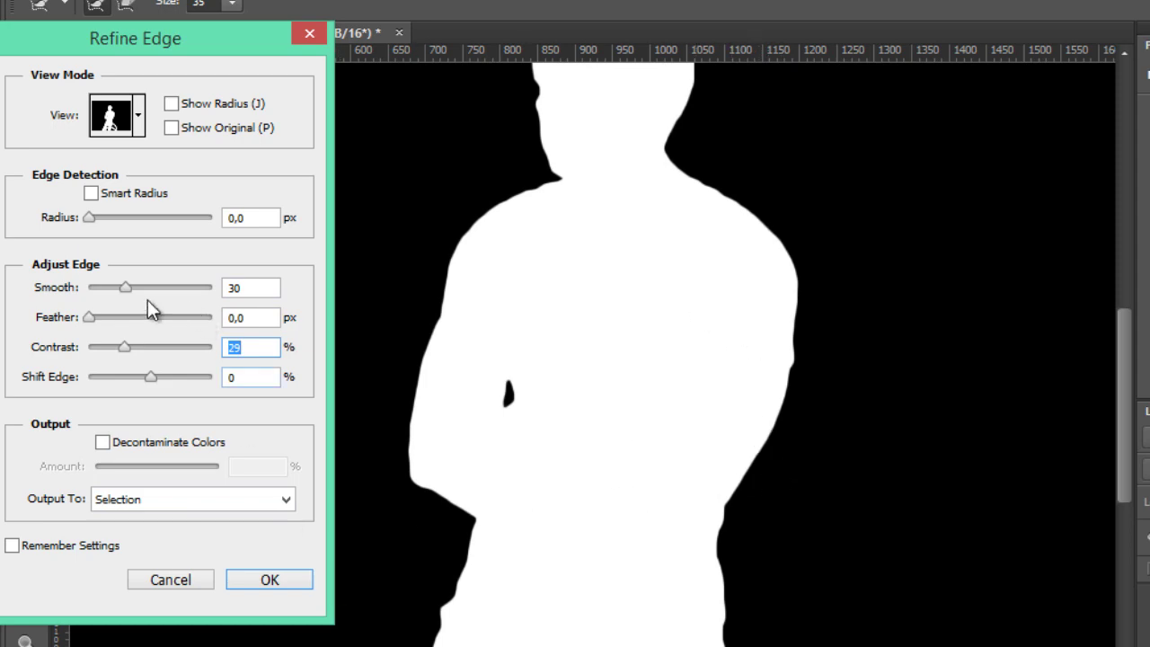
{"action": "left_click", "coordinate": [275, 583]}
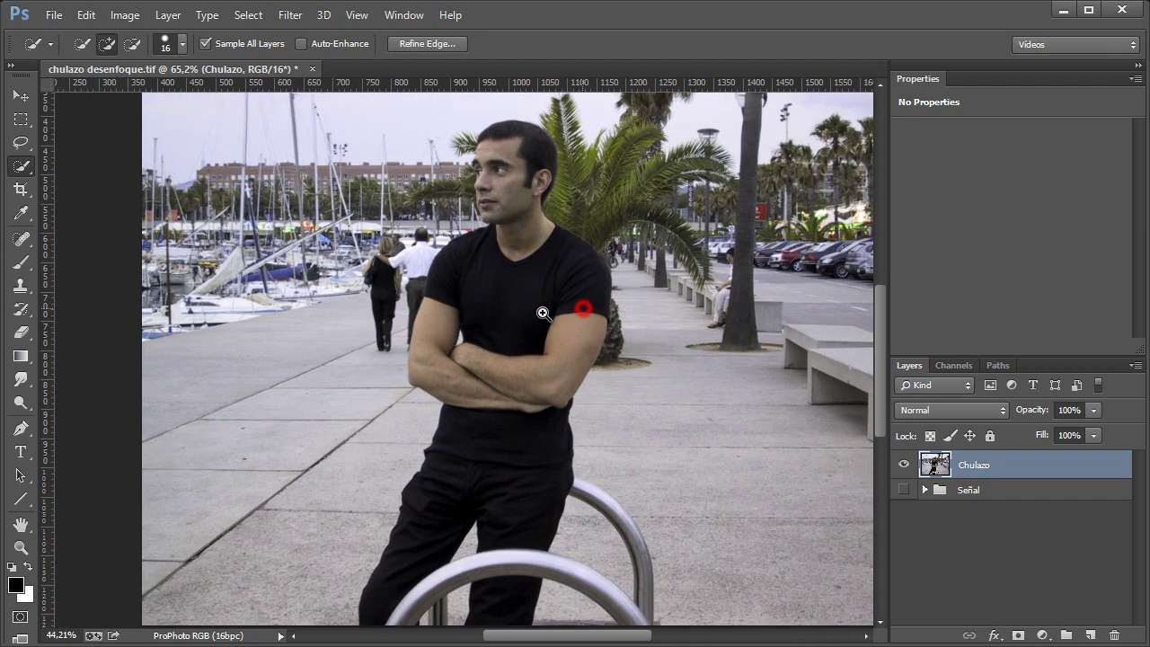
Step: Store the man's selection as a new channel called 'Aspirante a chulazo'
{"action": "scroll", "coordinate": [580, 308], "scroll_direction": "down", "scroll_amount": 2}
{"action": "left_click", "coordinate": [246, 16]}
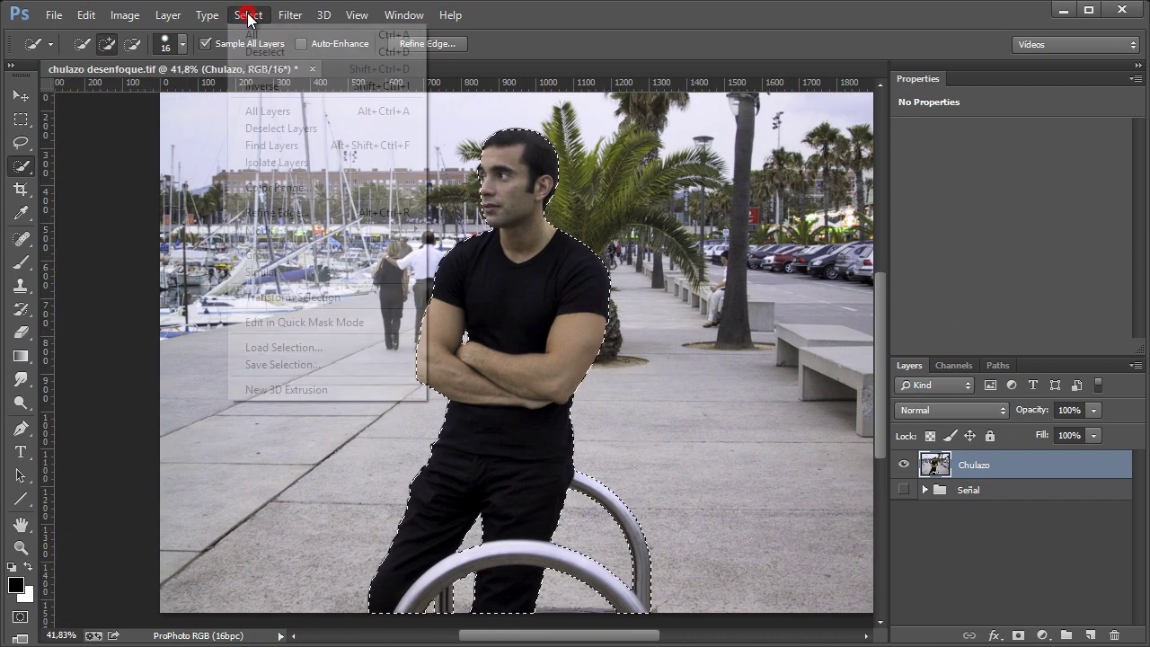
{"action": "left_click", "coordinate": [313, 365]}
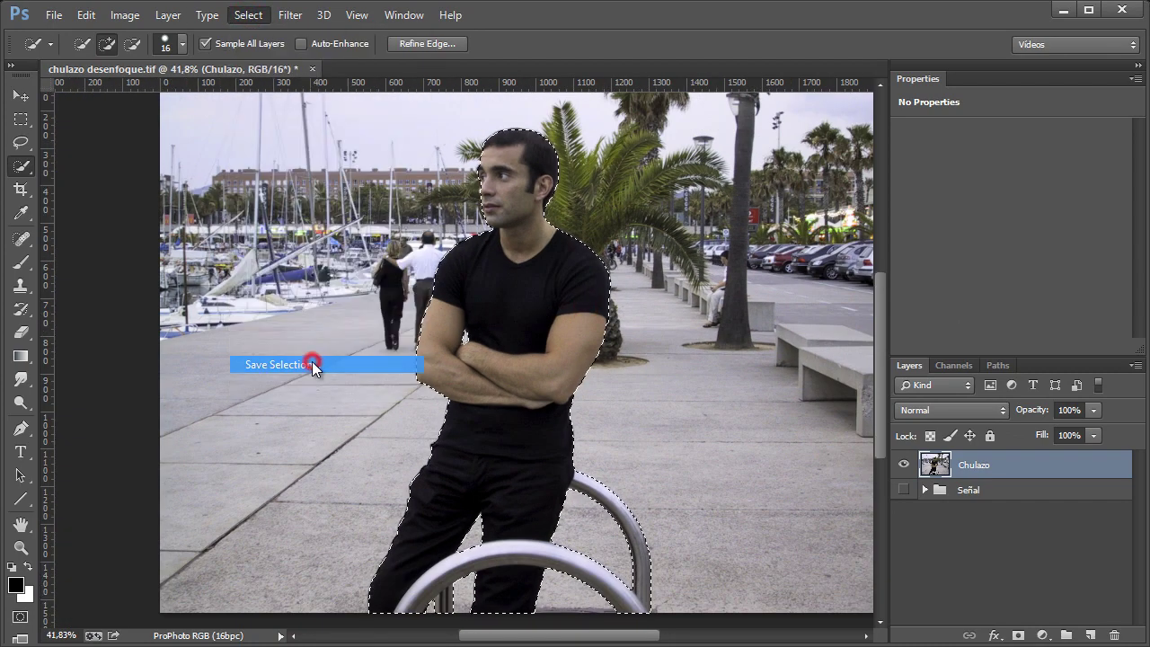
{"action": "type", "text": "A"}
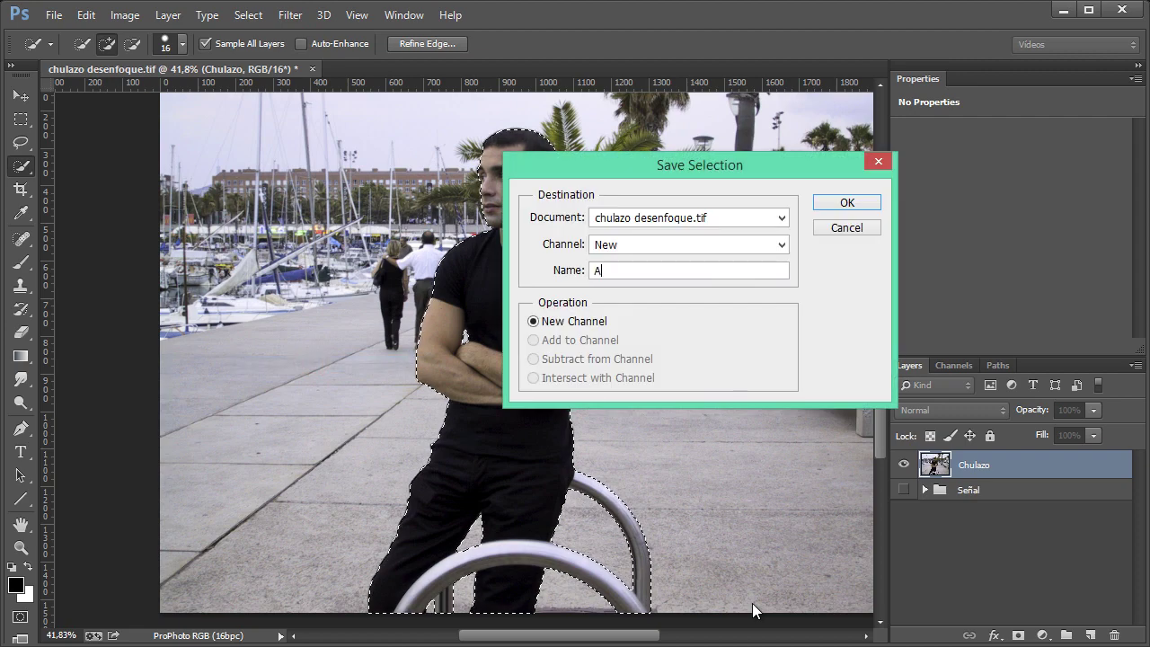
{"action": "type", "text": "spirante a chulazo"}
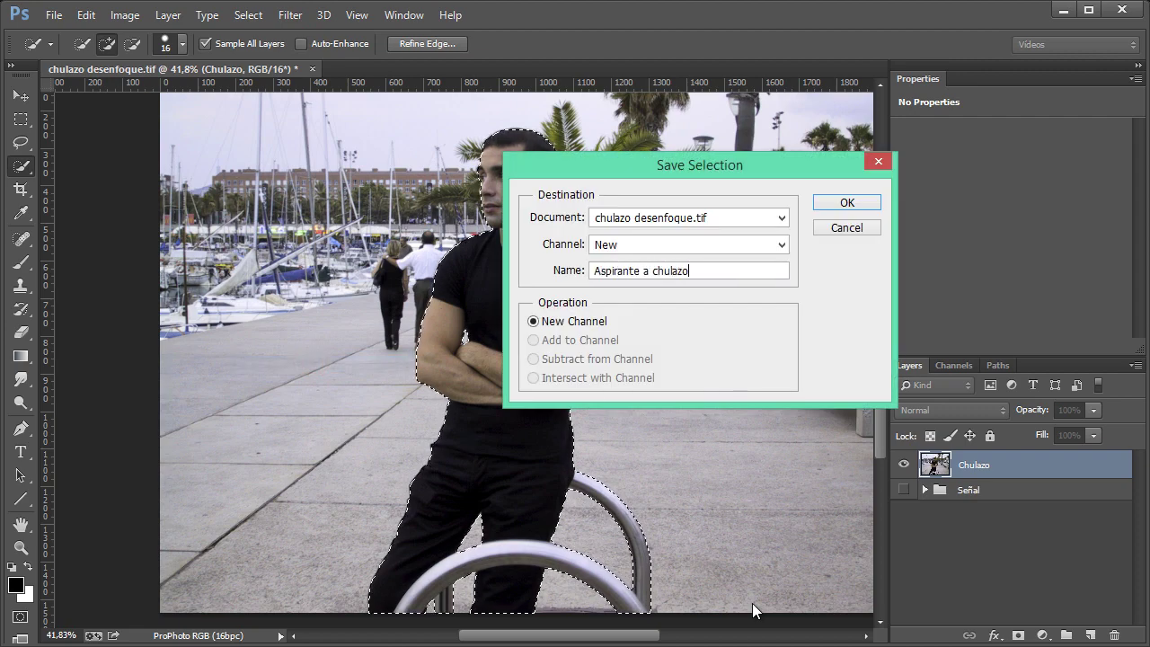
{"action": "left_click", "coordinate": [858, 214]}
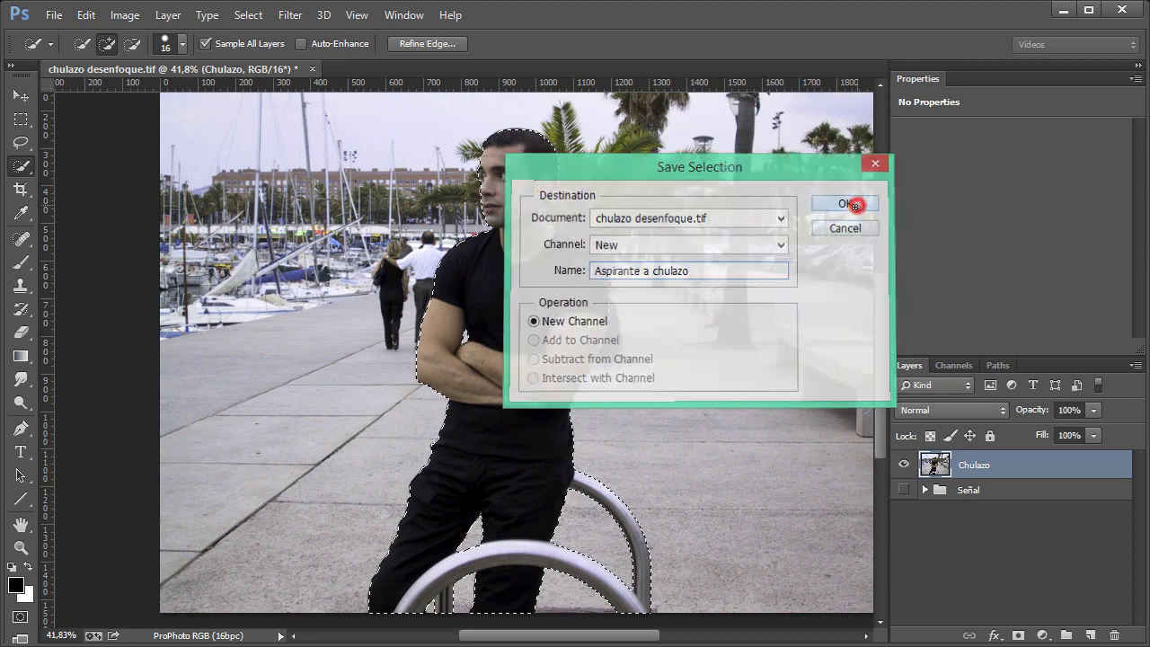
{"action": "scroll", "coordinate": [652, 406], "scroll_direction": "down", "scroll_amount": 2}
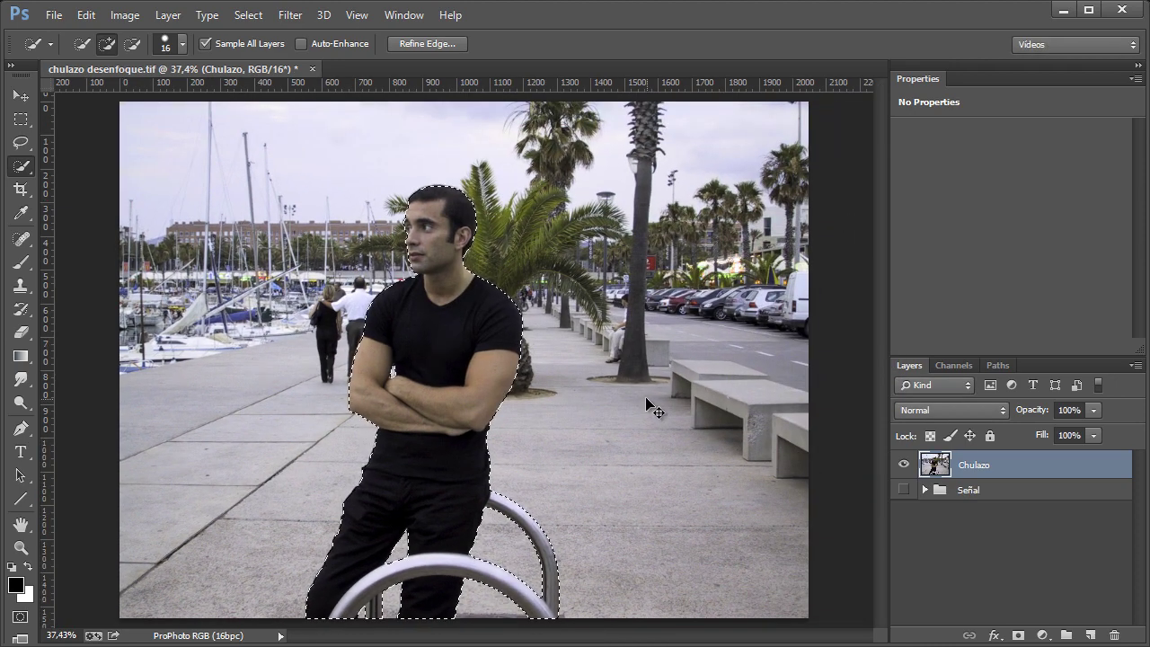
{"action": "left_click", "coordinate": [248, 15]}
Step: Deselect and view the 'Aspirante a chulazo' channel to check the white silhouette
{"action": "left_click", "coordinate": [248, 50]}
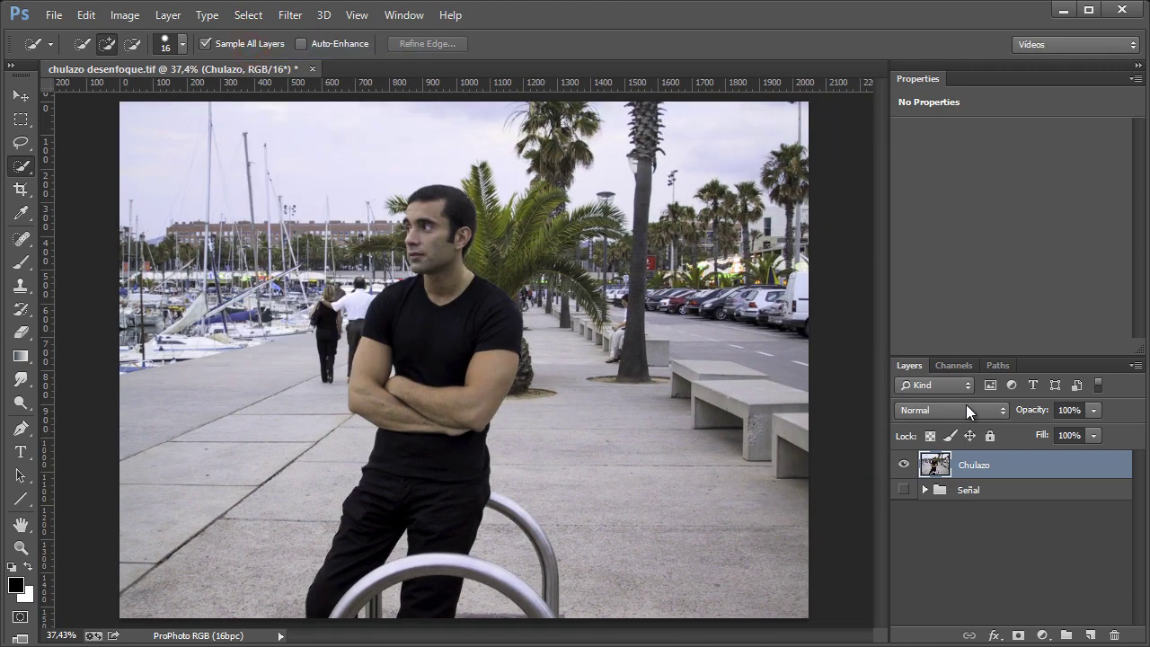
{"action": "left_click", "coordinate": [951, 367]}
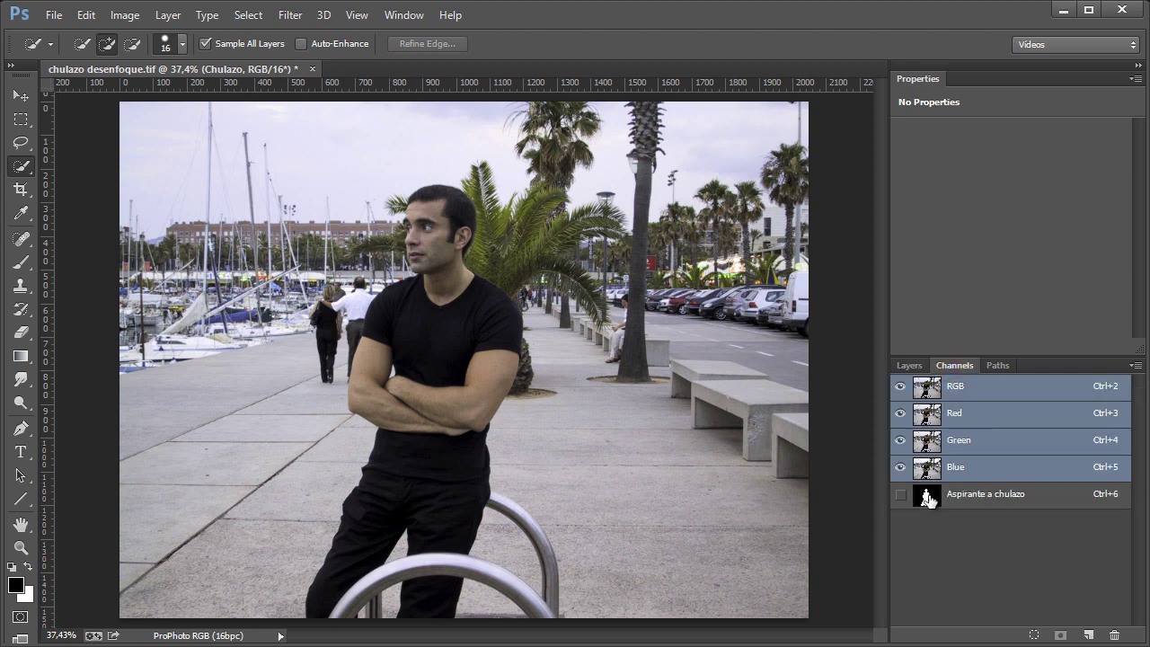
{"action": "left_click", "coordinate": [1000, 496]}
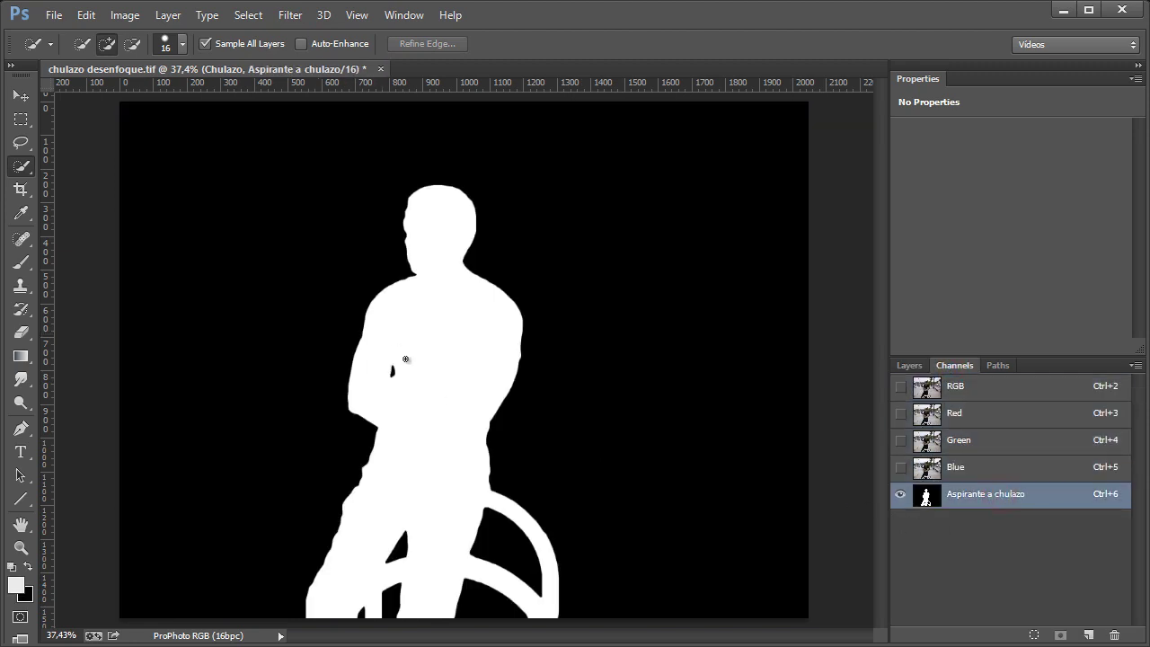
{"action": "left_click", "coordinate": [910, 366]}
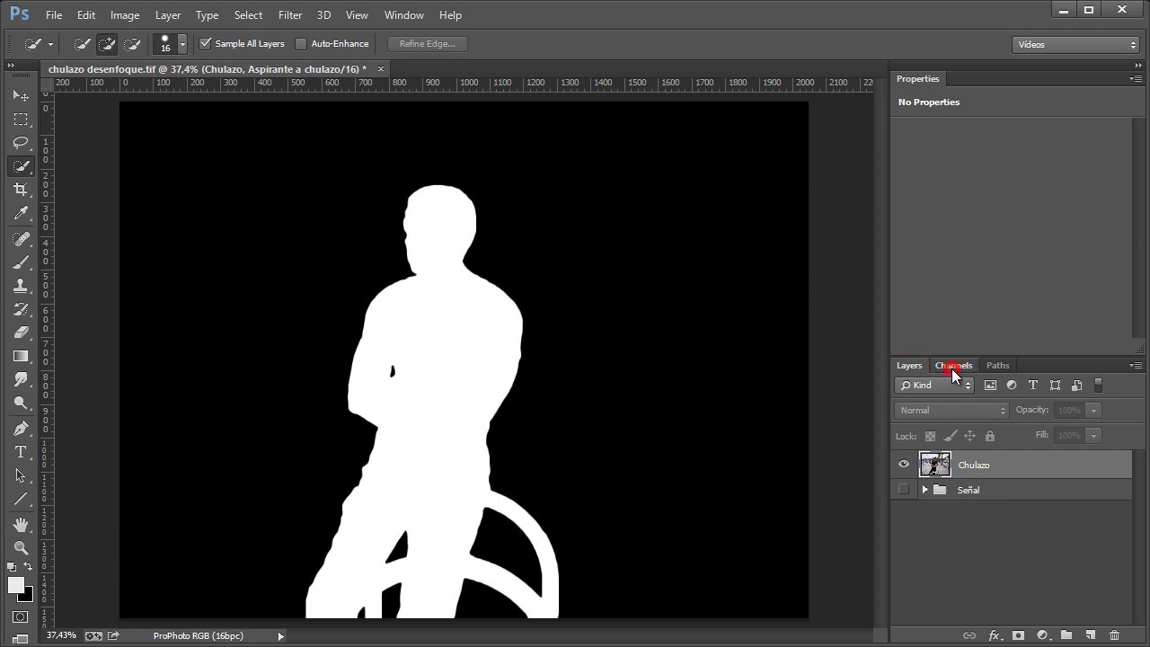
Step: Load the channel as a selection, deselect it, and reselect the Chulazo layer
{"action": "left_click", "coordinate": [955, 365]}
{"action": "left_click", "coordinate": [925, 499], "text": "ctrl"}
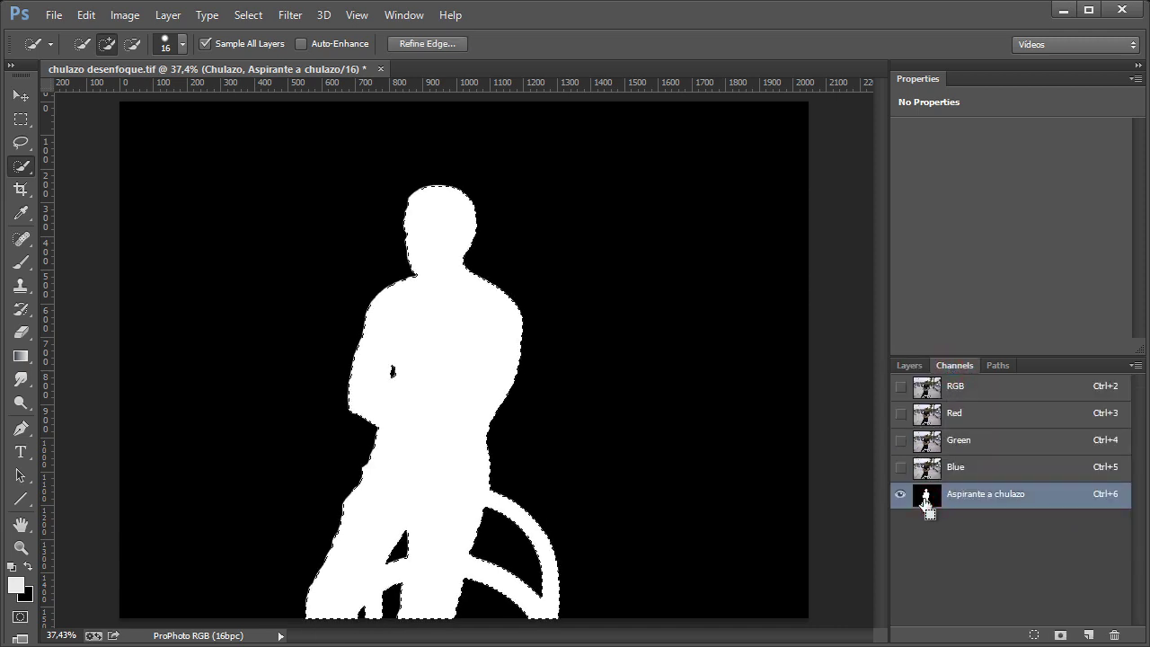
{"action": "key", "text": "ctrl+d"}
{"action": "left_click", "coordinate": [909, 366]}
{"action": "left_click", "coordinate": [954, 462]}
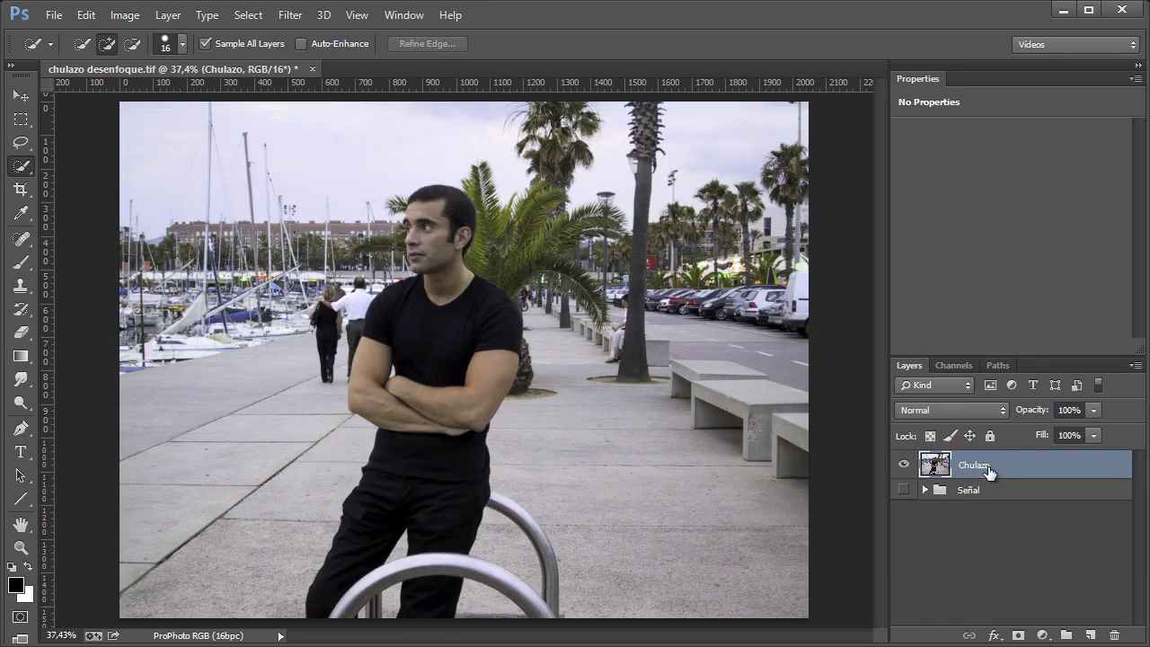
Step: Duplicate Chulazo twice, naming the copies 'Desenfoque gaussiano' and 'Desenfoque de lente'
{"action": "key", "text": "ctrl+j"}
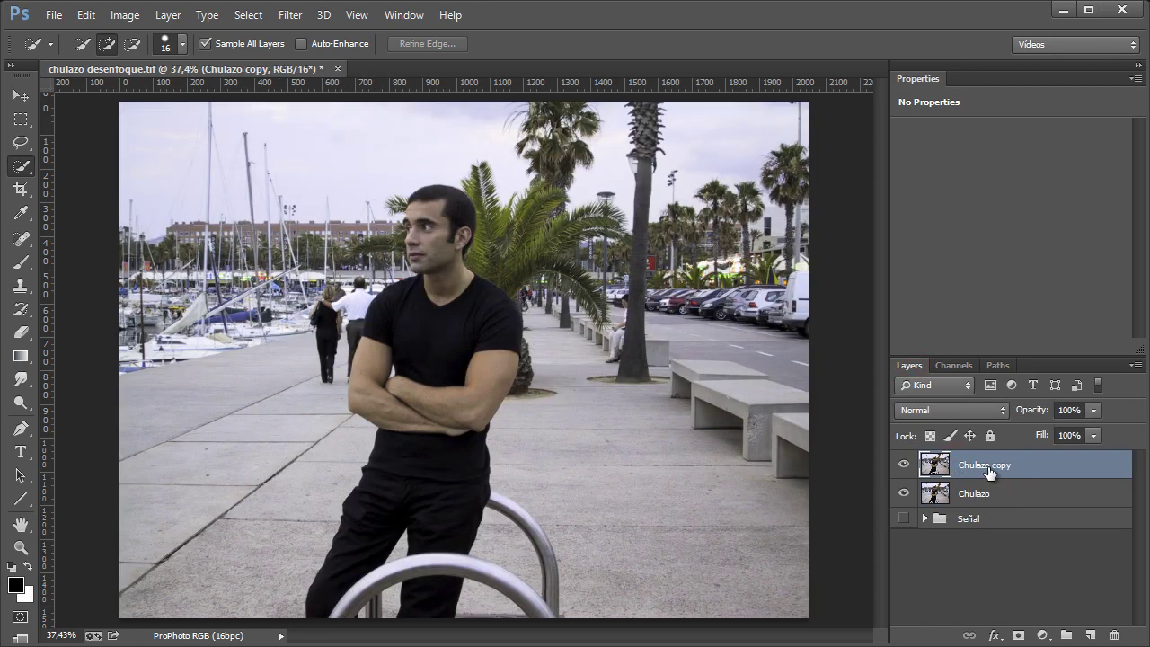
{"action": "key", "text": "ctrl+j"}
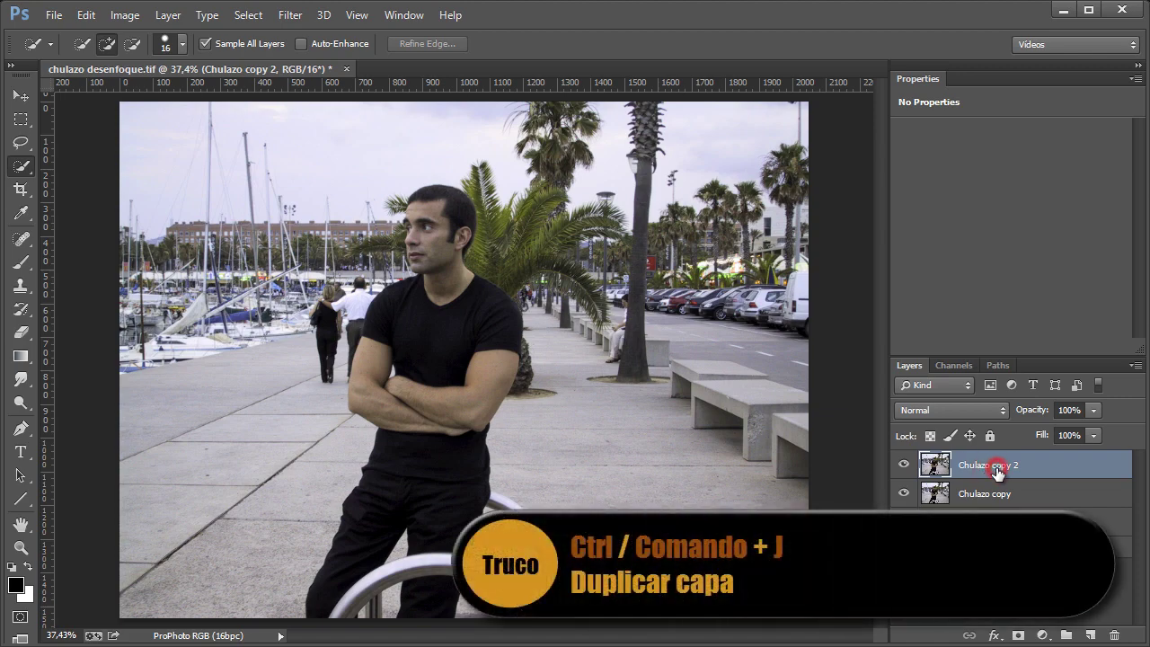
{"action": "double_click", "coordinate": [989, 466]}
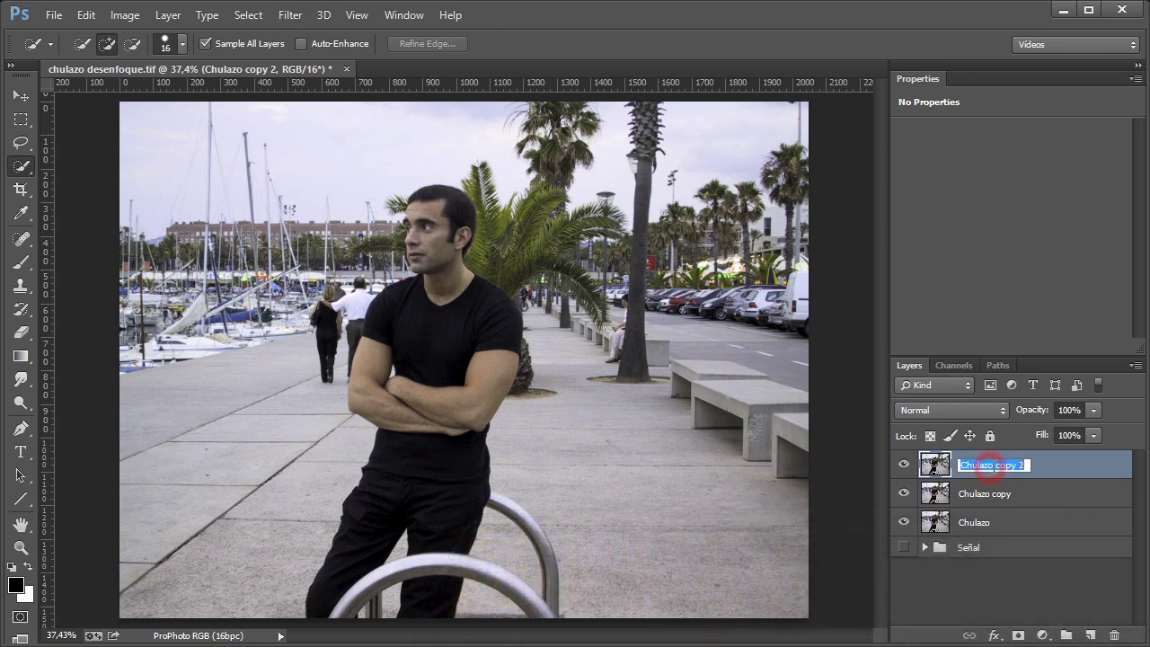
{"action": "type", "text": "Desenfoque gaussiano"}
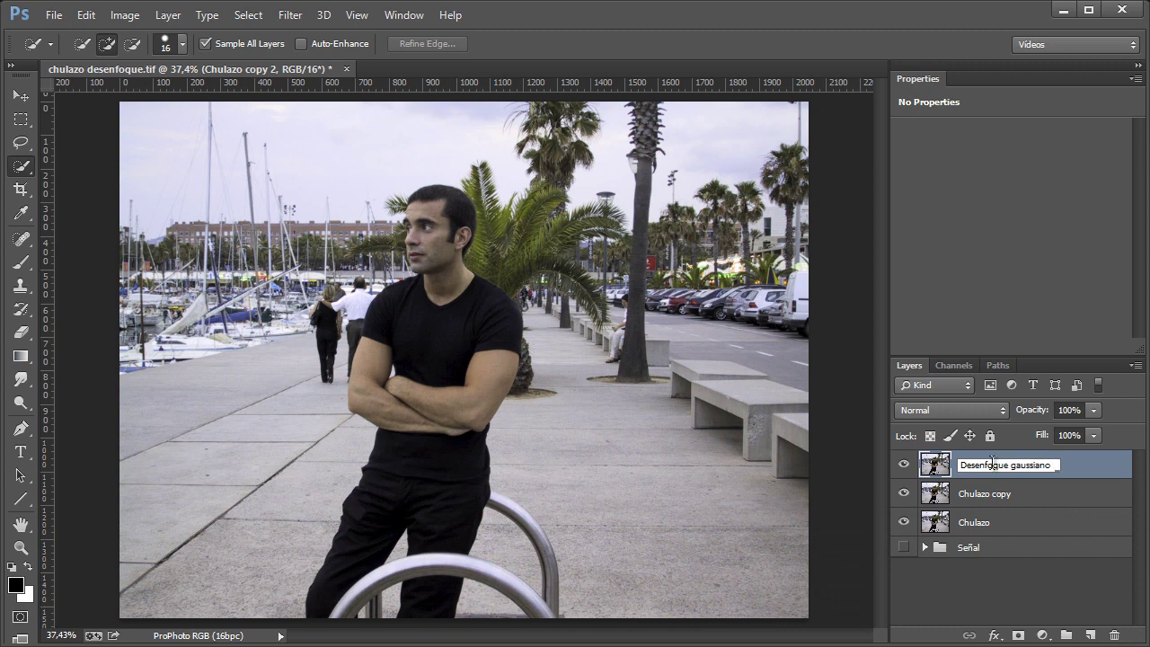
{"action": "key", "text": "Tab"}
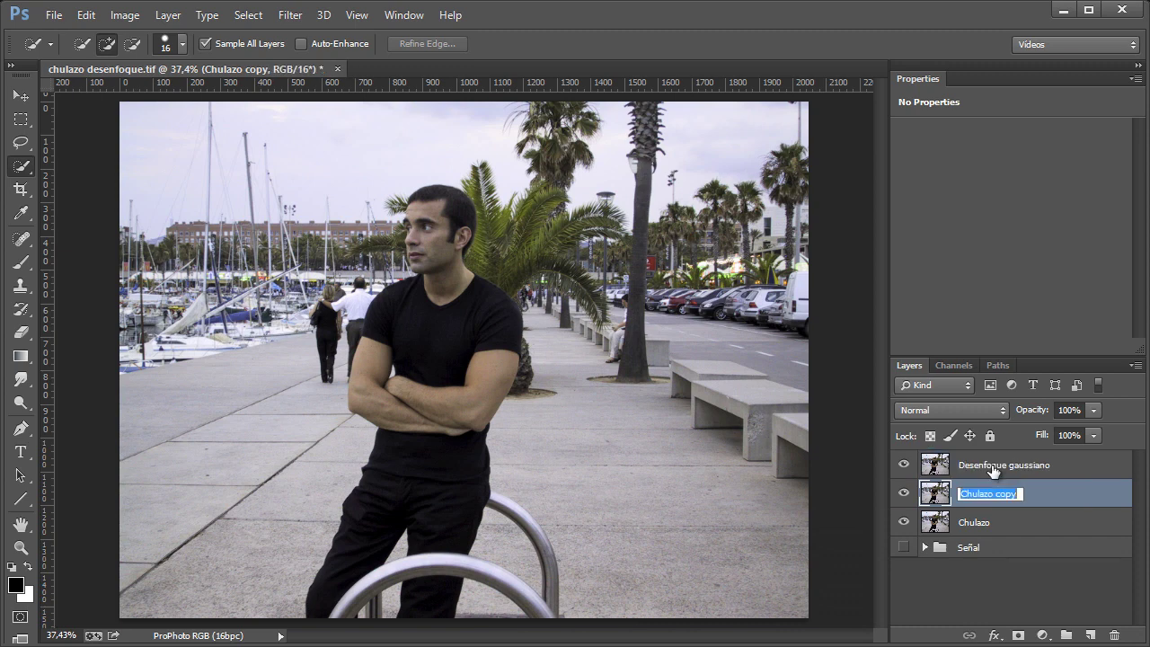
{"action": "type", "text": "Desenfoque de lente"}
{"action": "key", "text": "Return"}
Step: Select Desenfoque gaussiano and load the 'Aspirante a chulazo' channel as a selection
{"action": "left_click", "coordinate": [989, 465]}
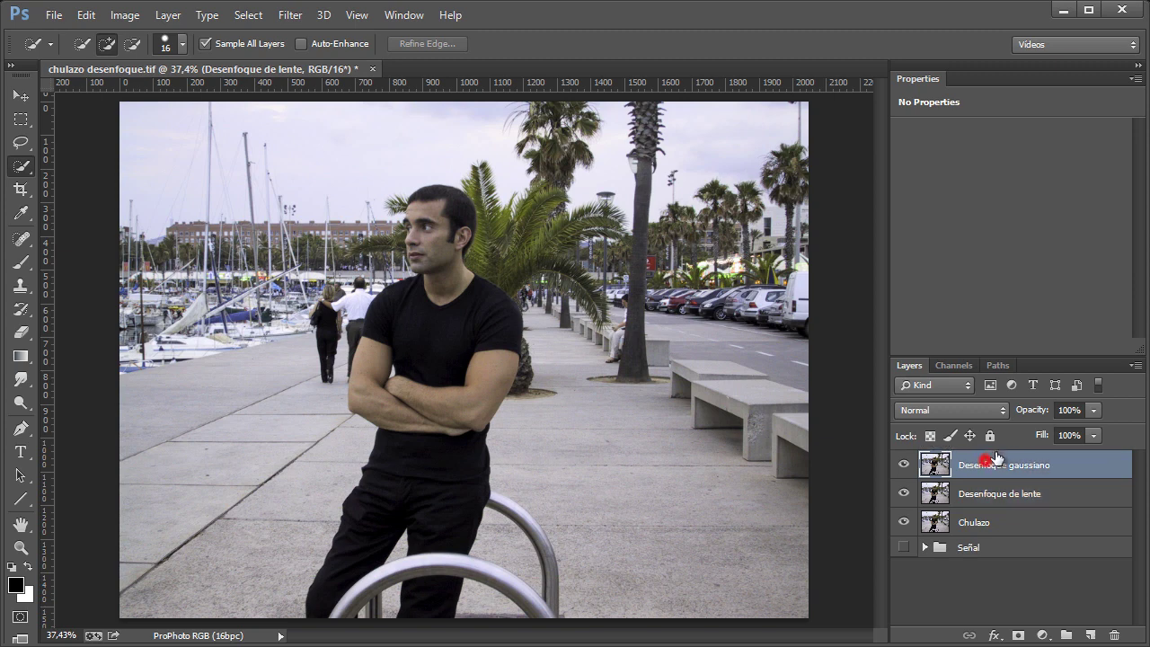
{"action": "left_click", "coordinate": [954, 365]}
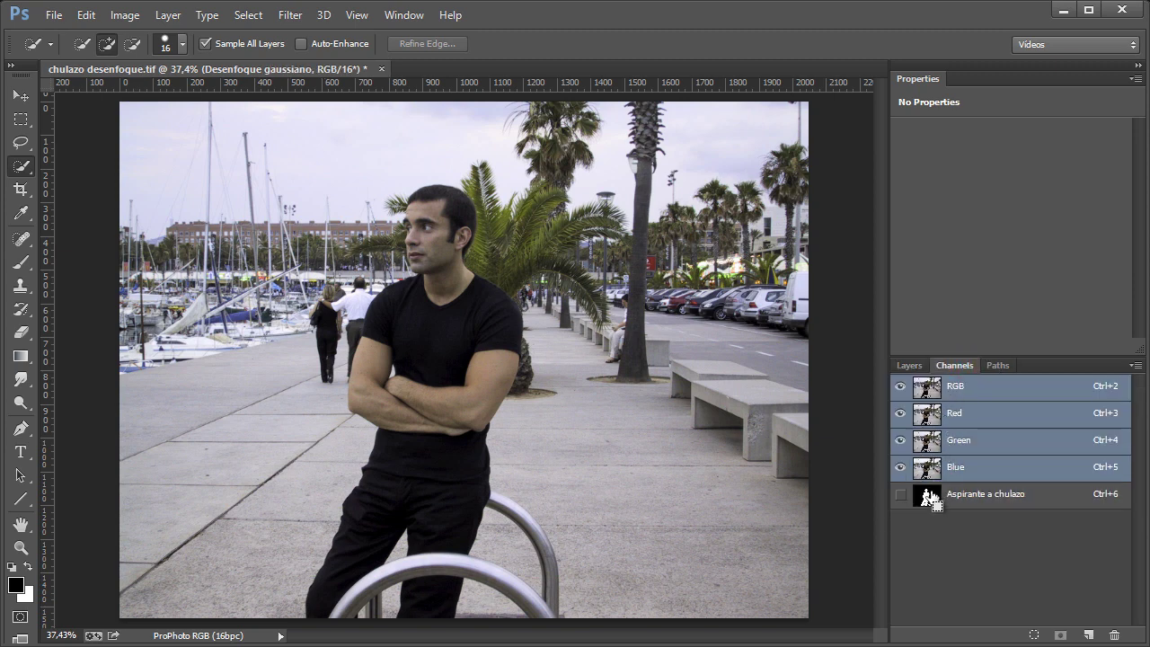
{"action": "left_click", "coordinate": [928, 494], "text": "ctrl"}
{"action": "left_click", "coordinate": [911, 366]}
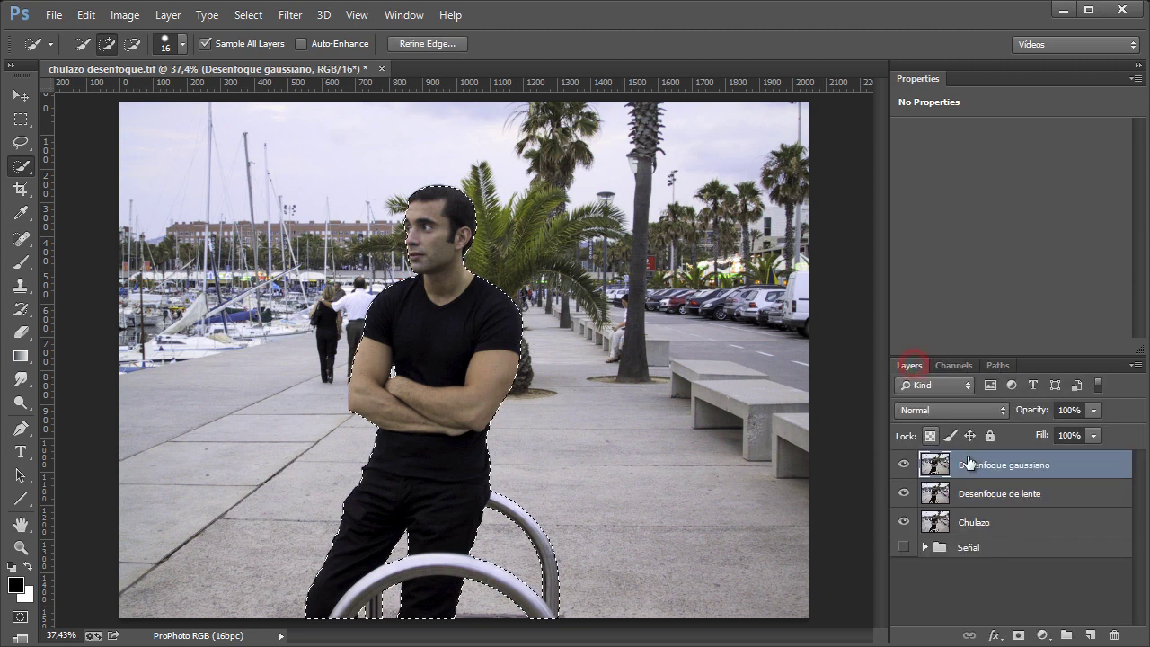
Step: Invert the selection and apply a 12-pixel Gaussian Blur to the background
{"action": "left_click", "coordinate": [248, 15]}
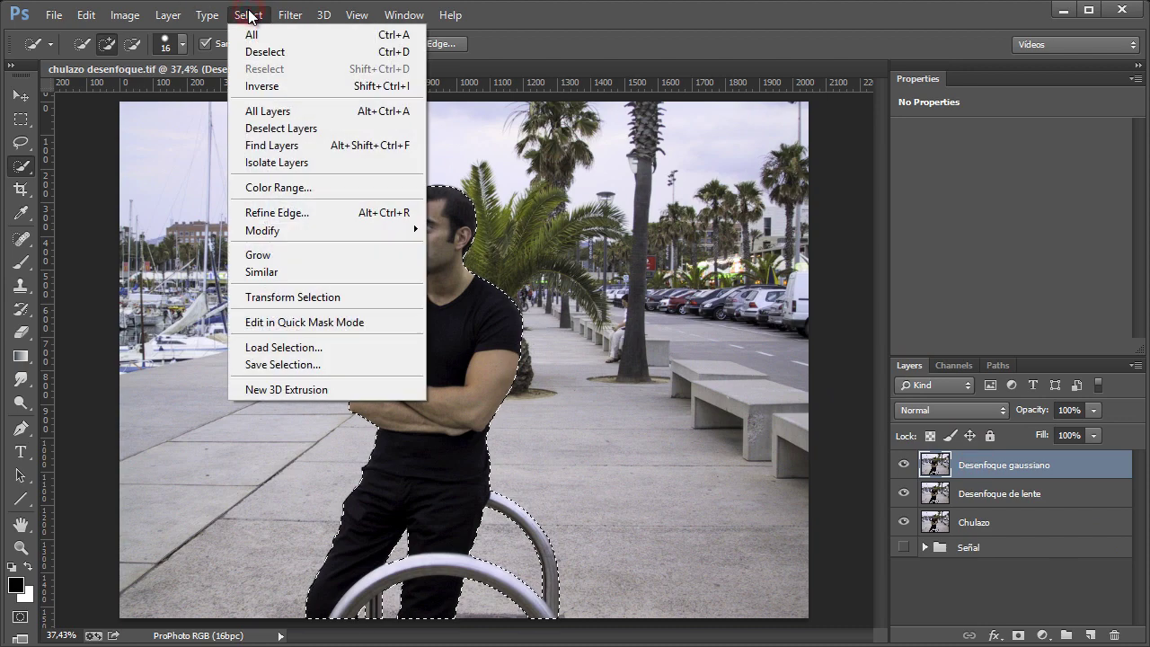
{"action": "left_click", "coordinate": [275, 86]}
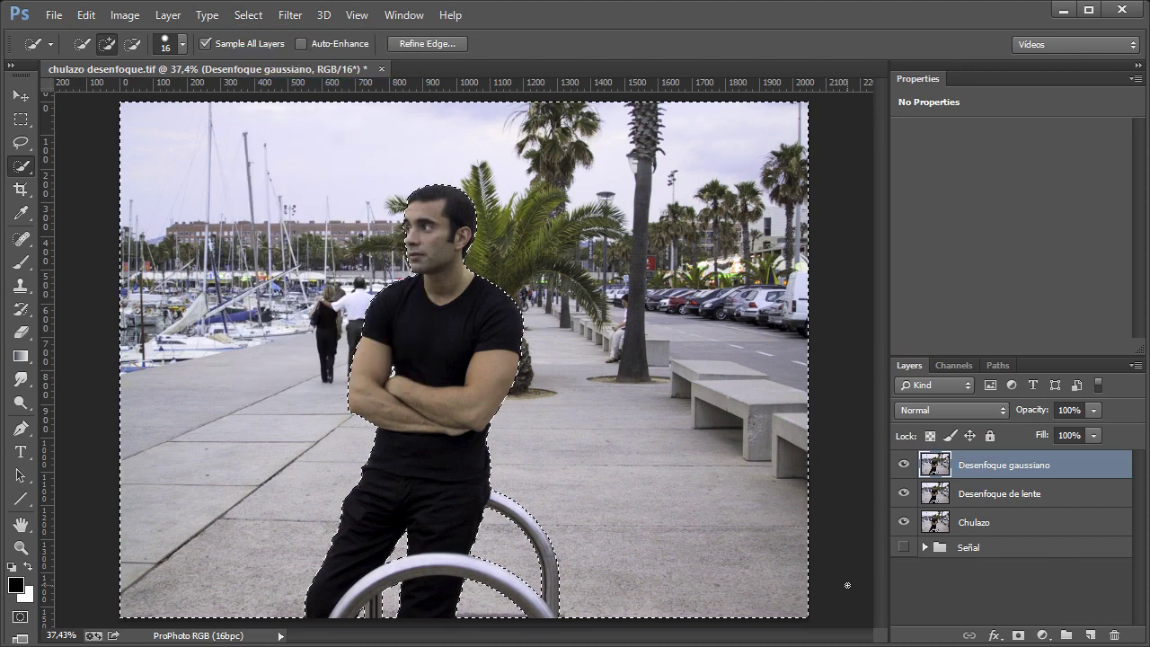
{"action": "left_click", "coordinate": [290, 15]}
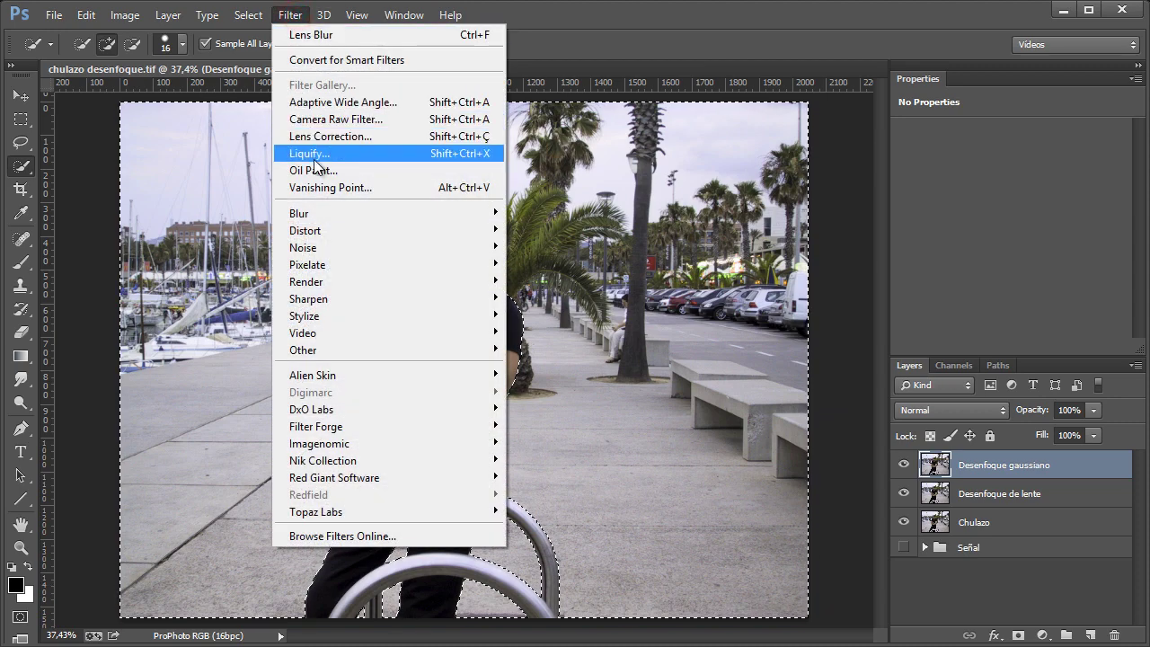
{"action": "mouse_move", "coordinate": [299, 213]}
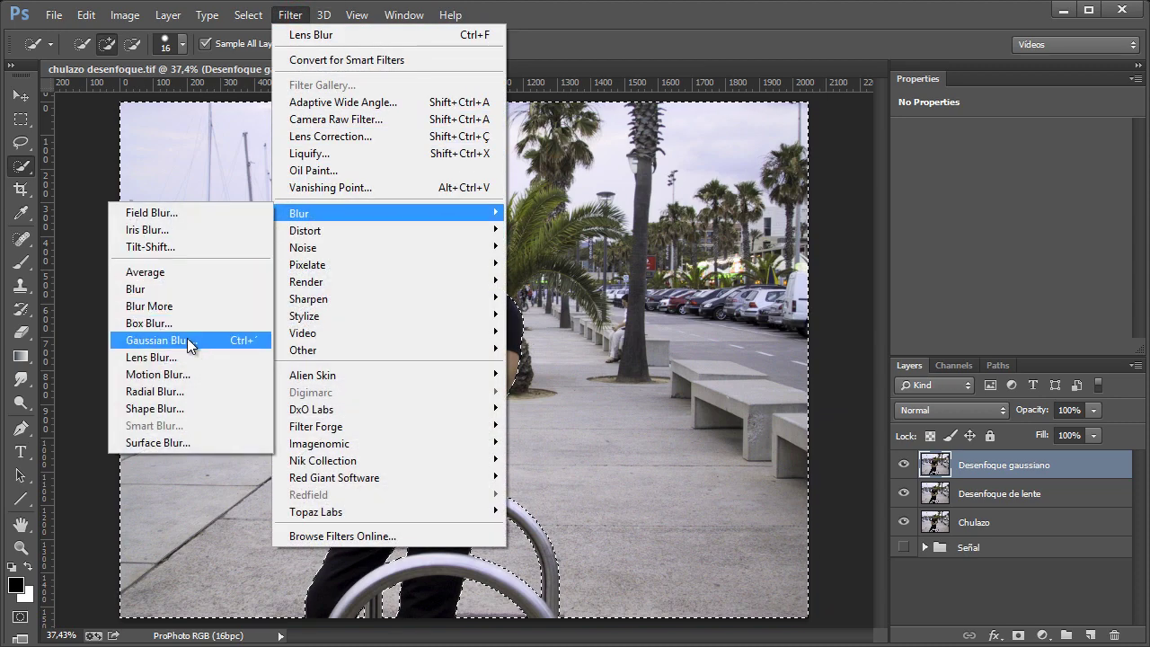
{"action": "left_click", "coordinate": [187, 338]}
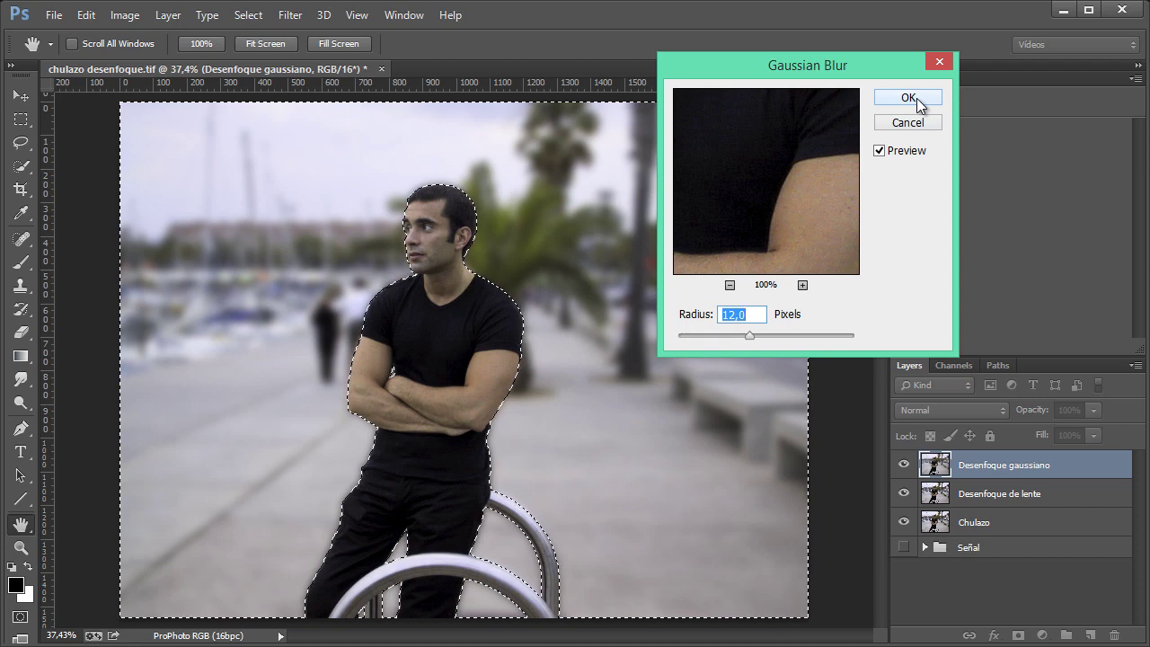
{"action": "left_click", "coordinate": [917, 98]}
{"action": "left_click", "coordinate": [248, 15]}
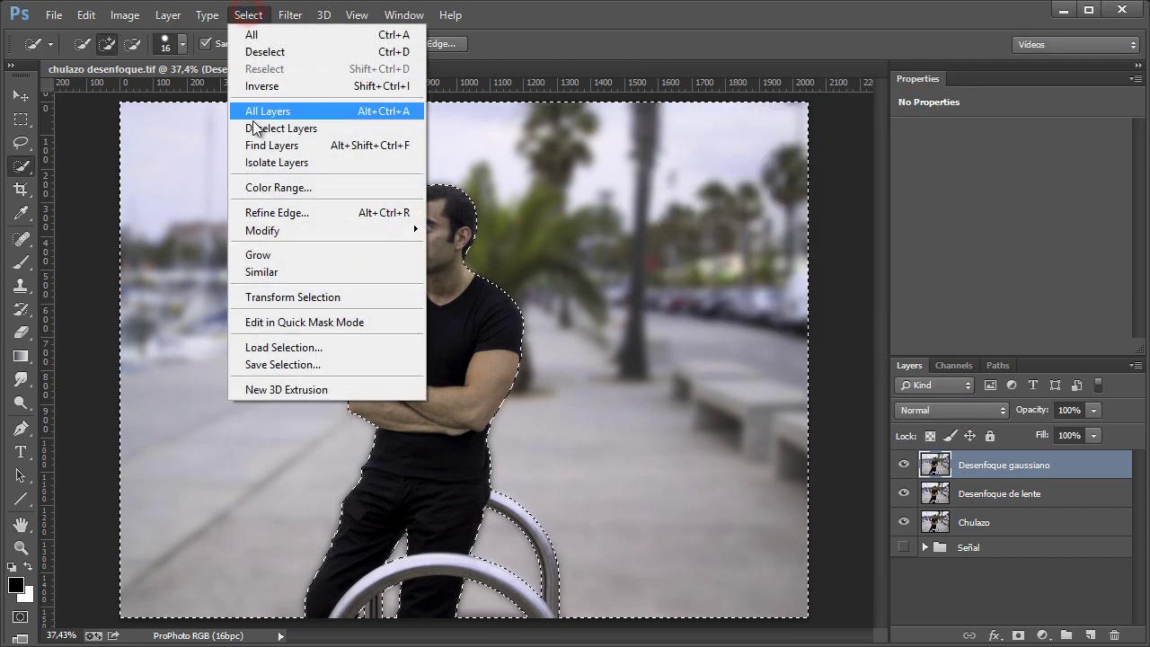
Step: Deselect, zoom into the man's waist and trousers, and try a small Lasso selection by the rail
{"action": "left_click", "coordinate": [265, 51]}
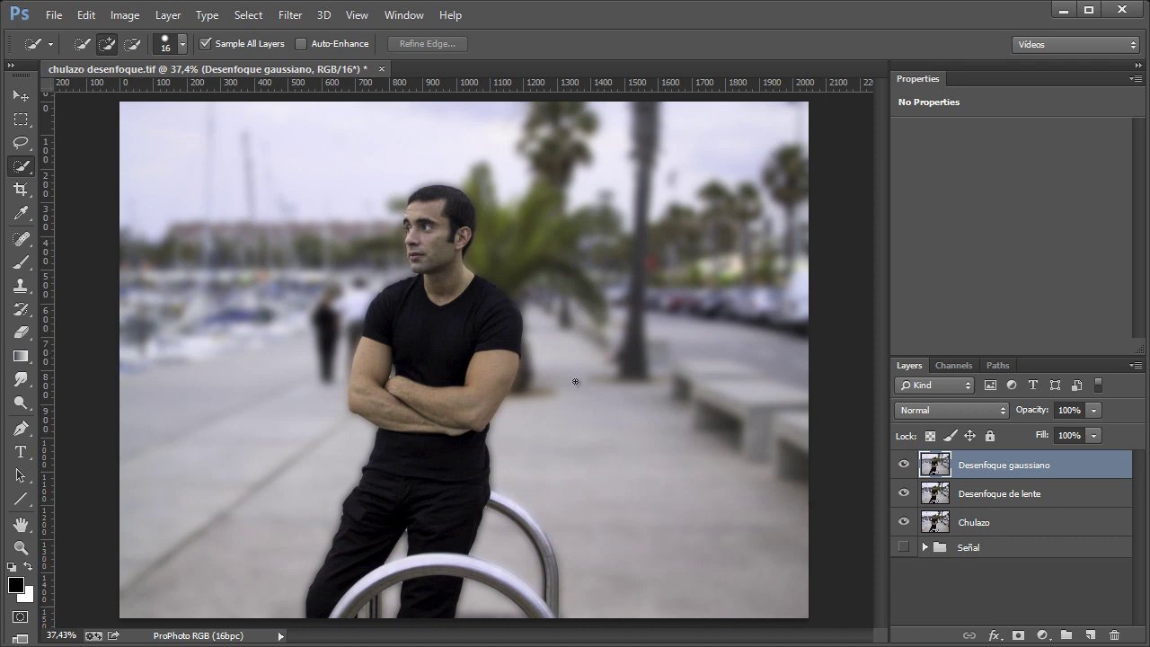
{"action": "left_click_drag", "start_coordinate": [382, 517], "coordinate": [473, 519]}
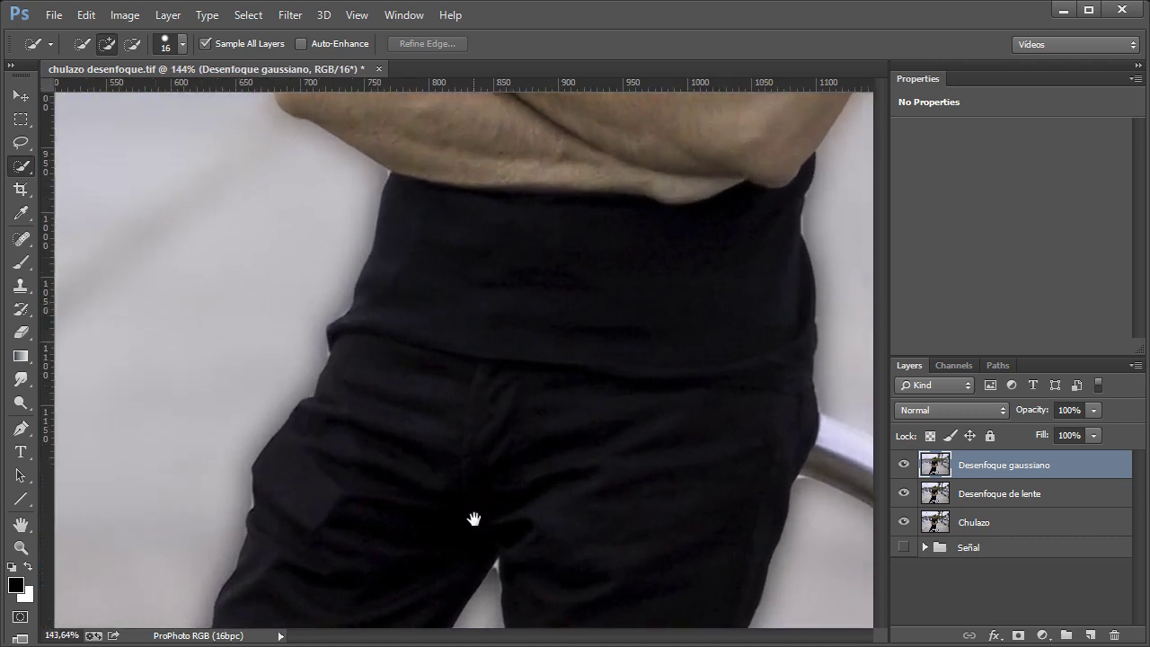
{"action": "left_click_drag", "start_coordinate": [385, 464], "coordinate": [378, 270]}
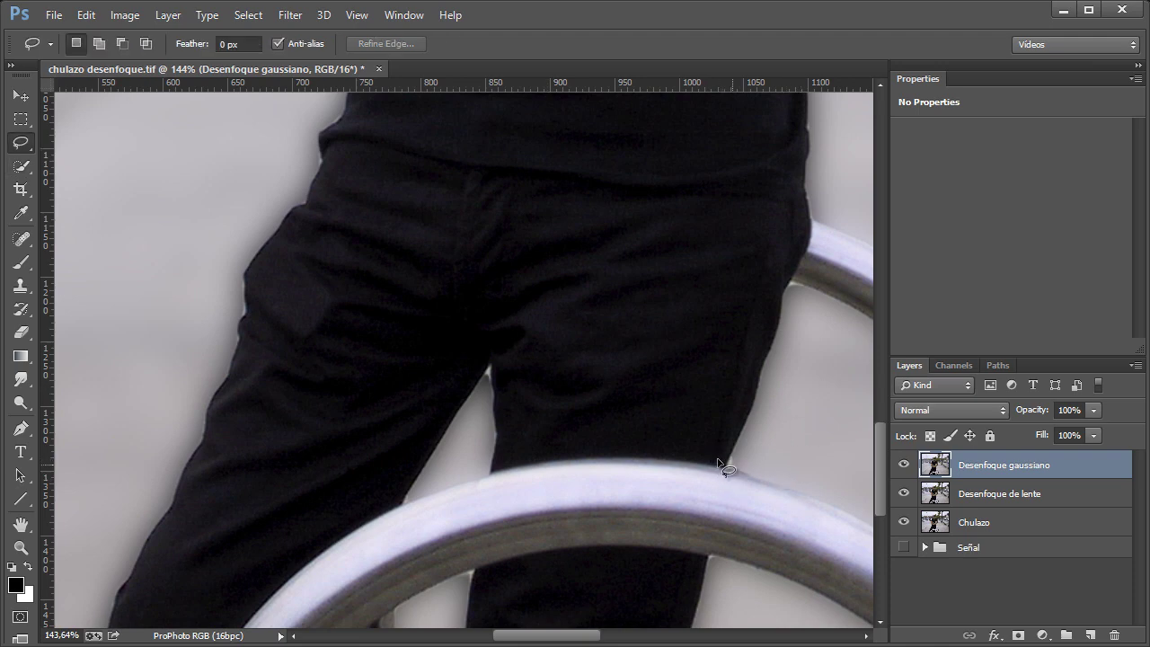
{"action": "key", "text": "l"}
{"action": "left_click_drag", "start_coordinate": [704, 429], "coordinate": [762, 489]}
{"action": "left_click", "coordinate": [758, 351]}
Step: Pan around the crossed arms, trousers and rail to inspect the blur halo
{"action": "left_click_drag", "start_coordinate": [475, 154], "coordinate": [605, 531]}
{"action": "left_click_drag", "start_coordinate": [606, 351], "coordinate": [320, 398]}
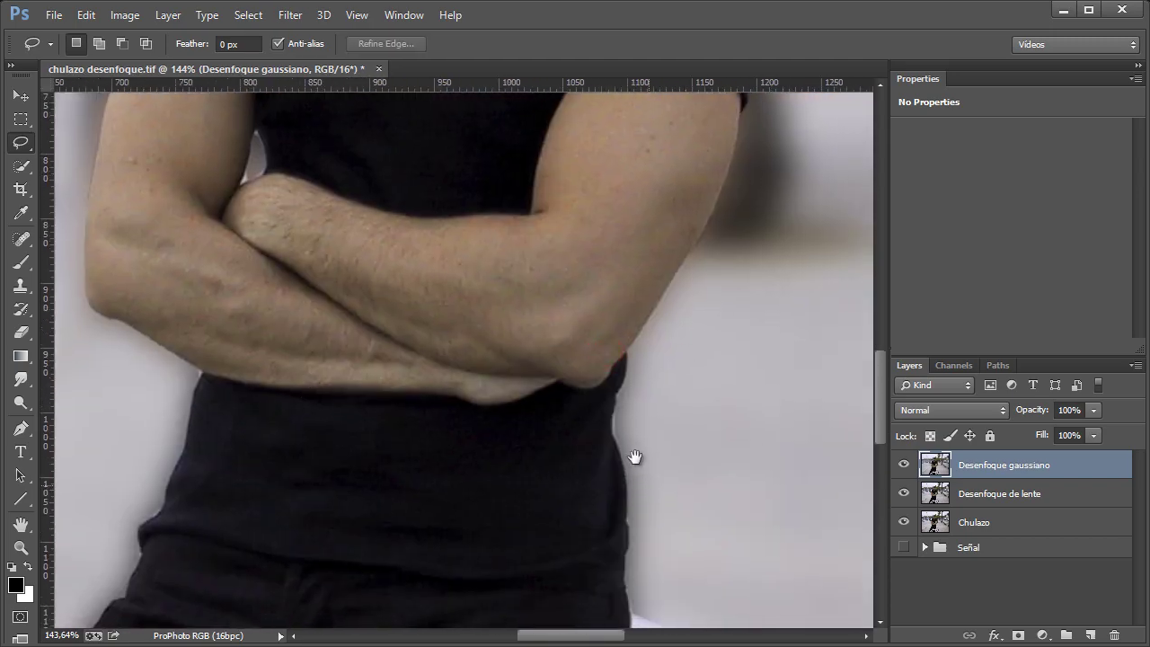
{"action": "left_click_drag", "start_coordinate": [635, 461], "coordinate": [575, 347]}
{"action": "mouse_move", "coordinate": [501, 452]}
{"action": "left_mouse_down"}
{"action": "mouse_move", "coordinate": [571, 403]}
{"action": "mouse_move", "coordinate": [521, 449]}
{"action": "left_mouse_up"}
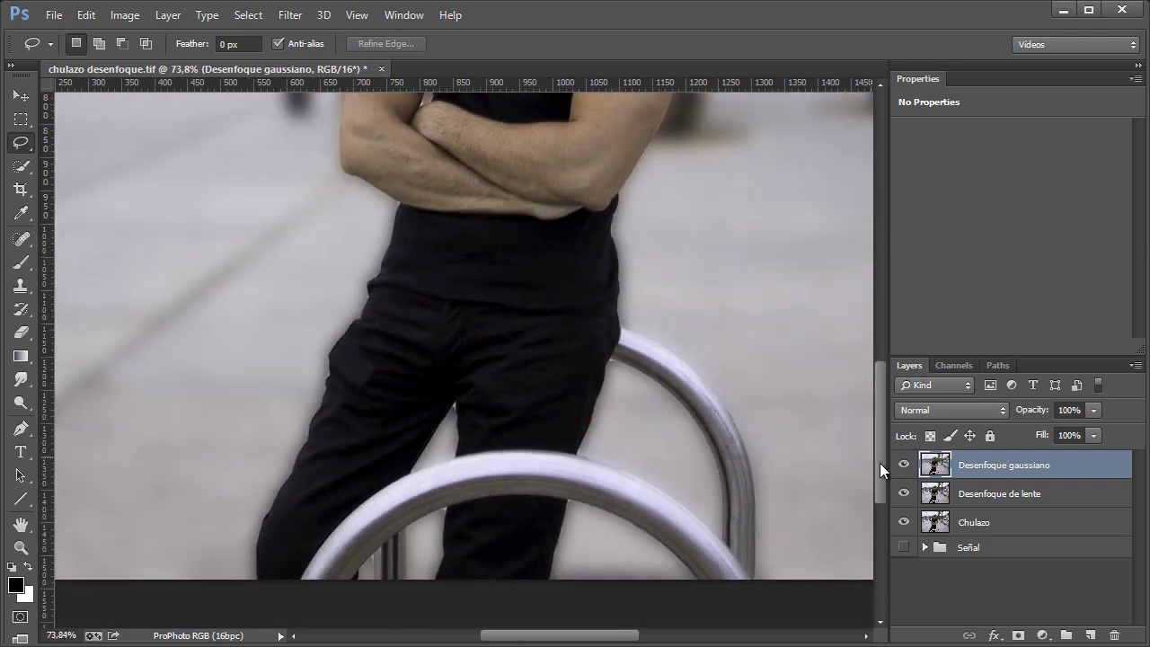
Step: Hide Desenfoque gaussiano and load the Aspirante a chulazo channel as the man's selection
{"action": "left_click", "coordinate": [904, 465]}
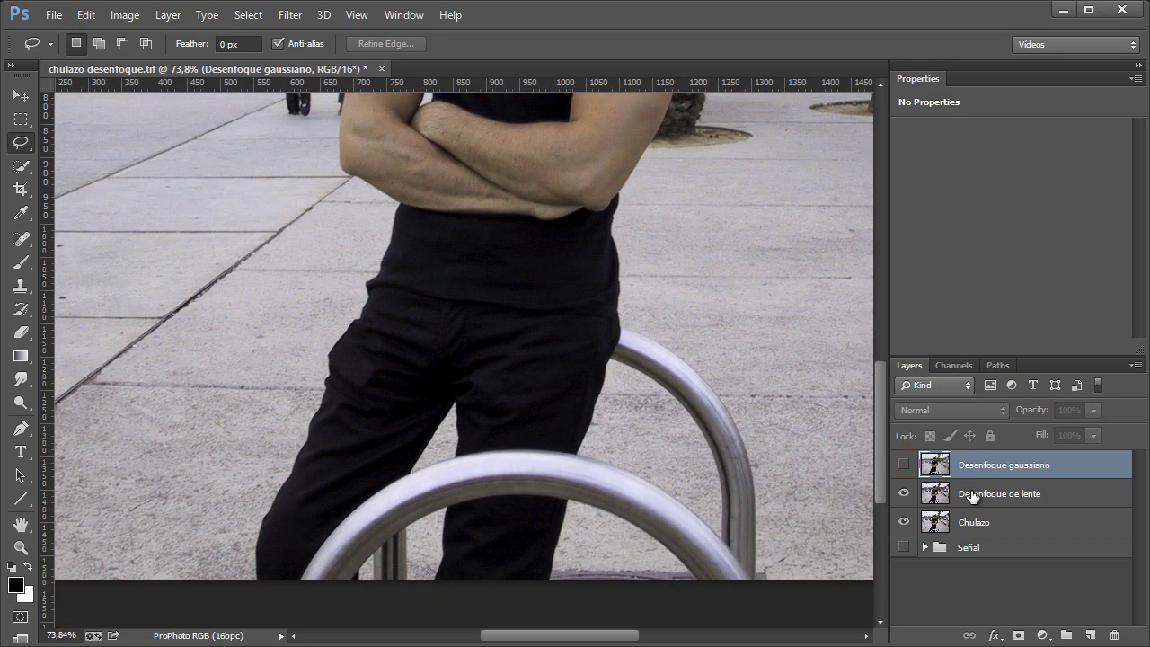
{"action": "left_click", "coordinate": [959, 494]}
{"action": "left_click", "coordinate": [956, 364]}
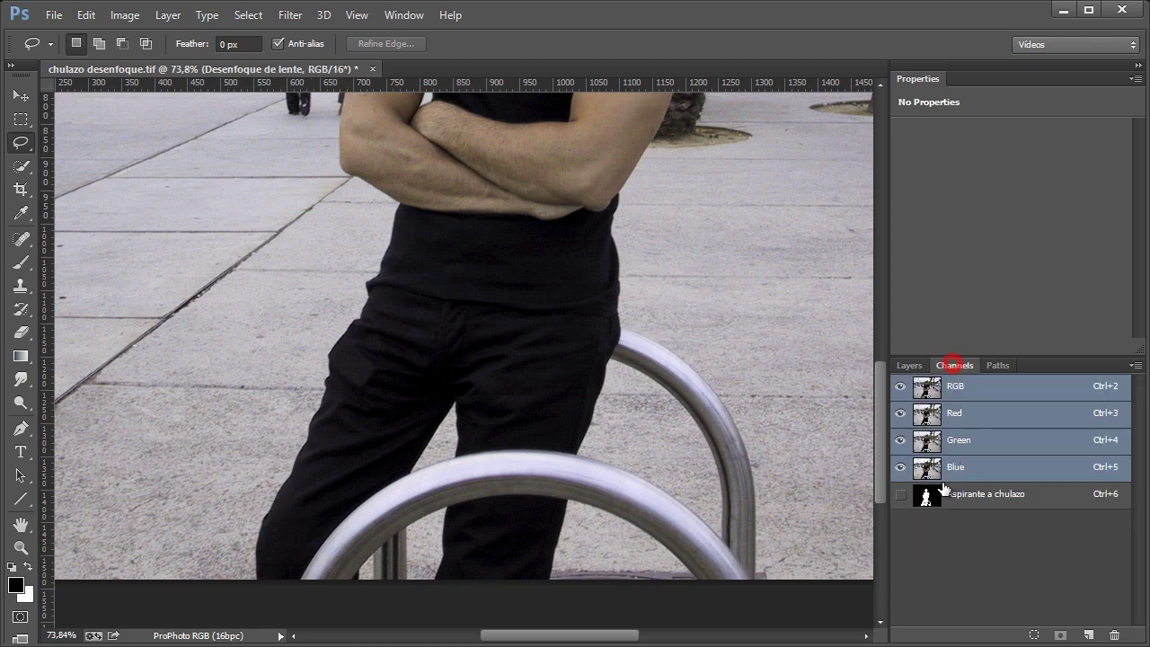
{"action": "left_click", "coordinate": [930, 498], "text": "ctrl"}
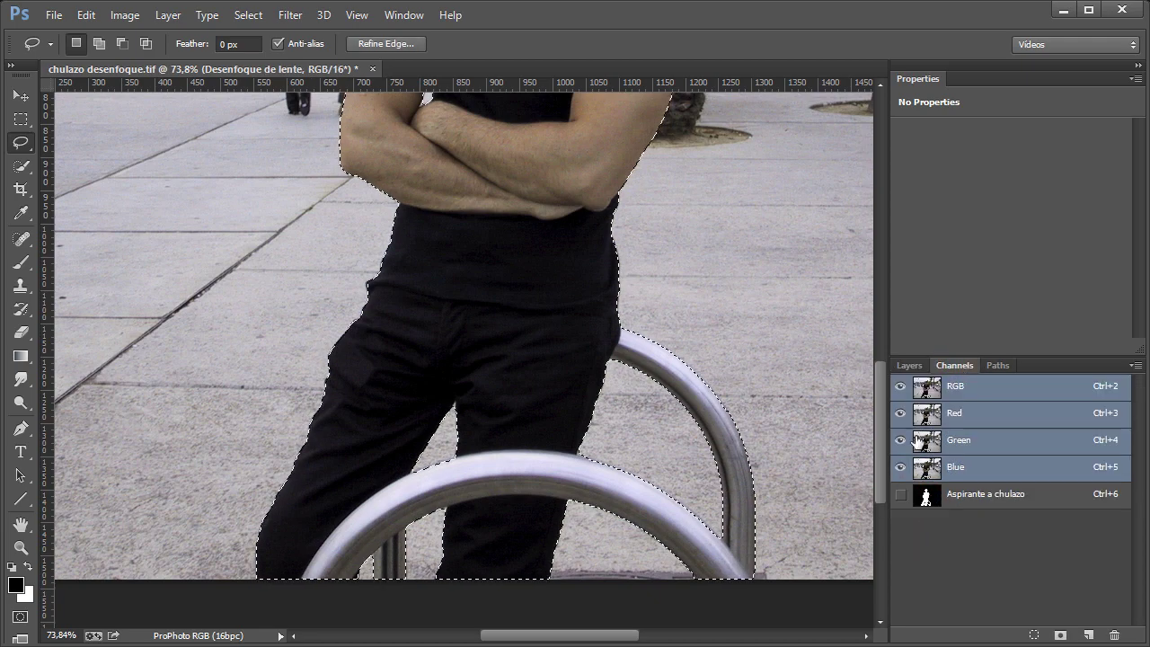
{"action": "left_click", "coordinate": [910, 365]}
Step: Toggle Desenfoque gaussiano to compare, then make Desenfoque de lente the active layer
{"action": "left_click", "coordinate": [998, 465]}
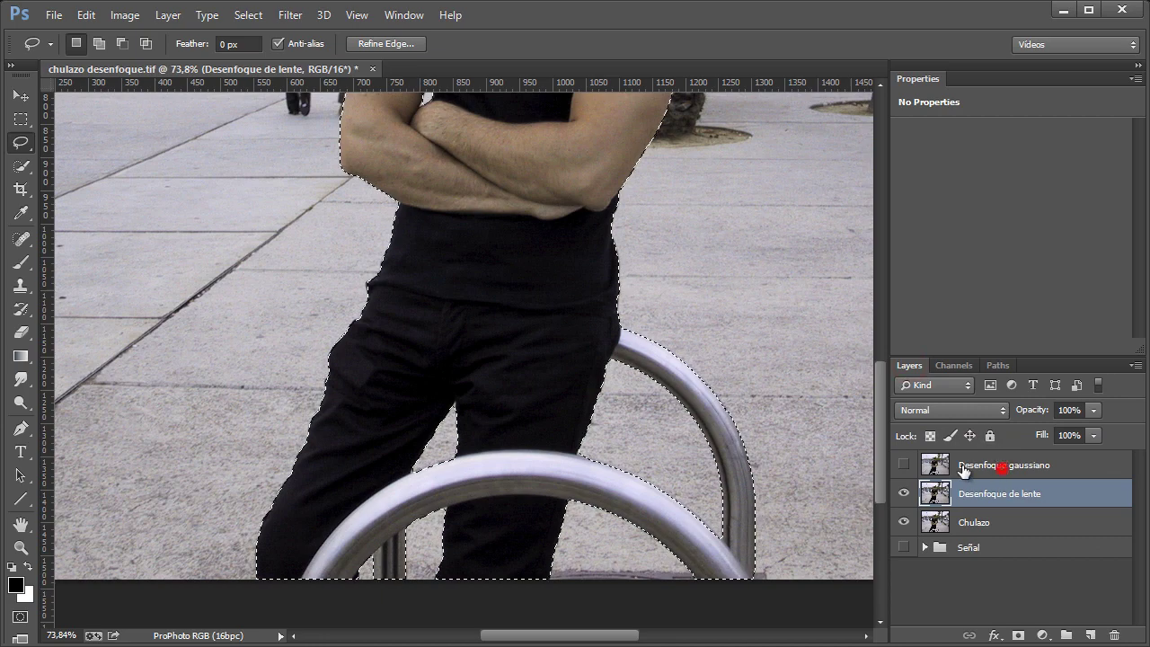
{"action": "left_click", "coordinate": [904, 465]}
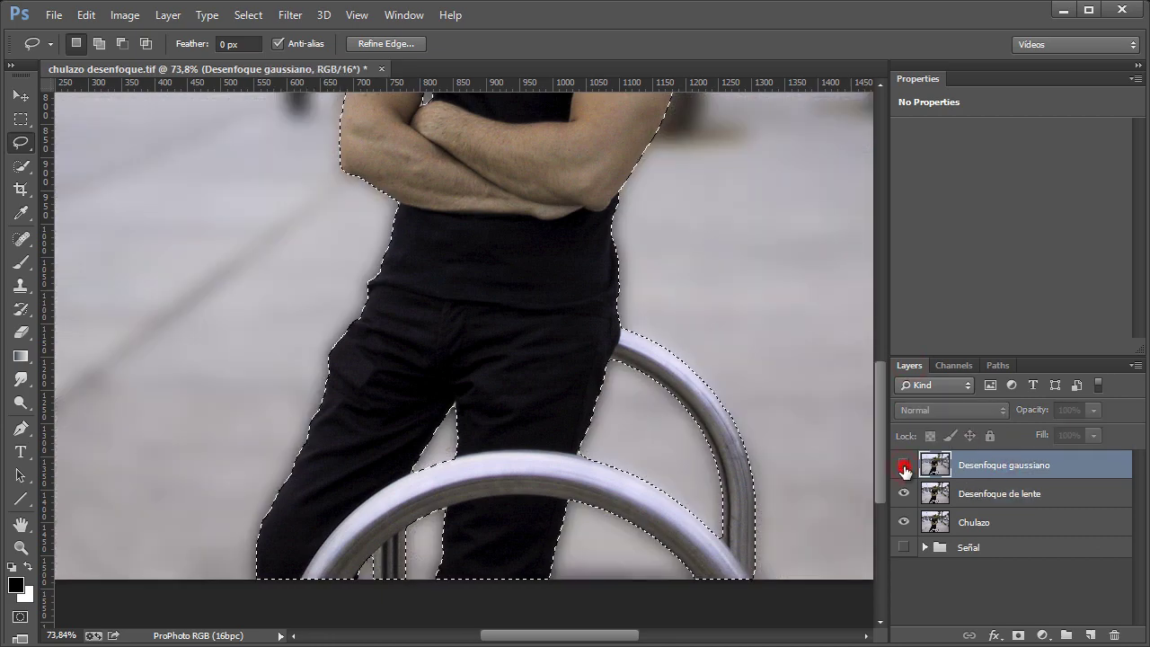
{"action": "left_click", "coordinate": [904, 464]}
{"action": "left_click", "coordinate": [988, 500]}
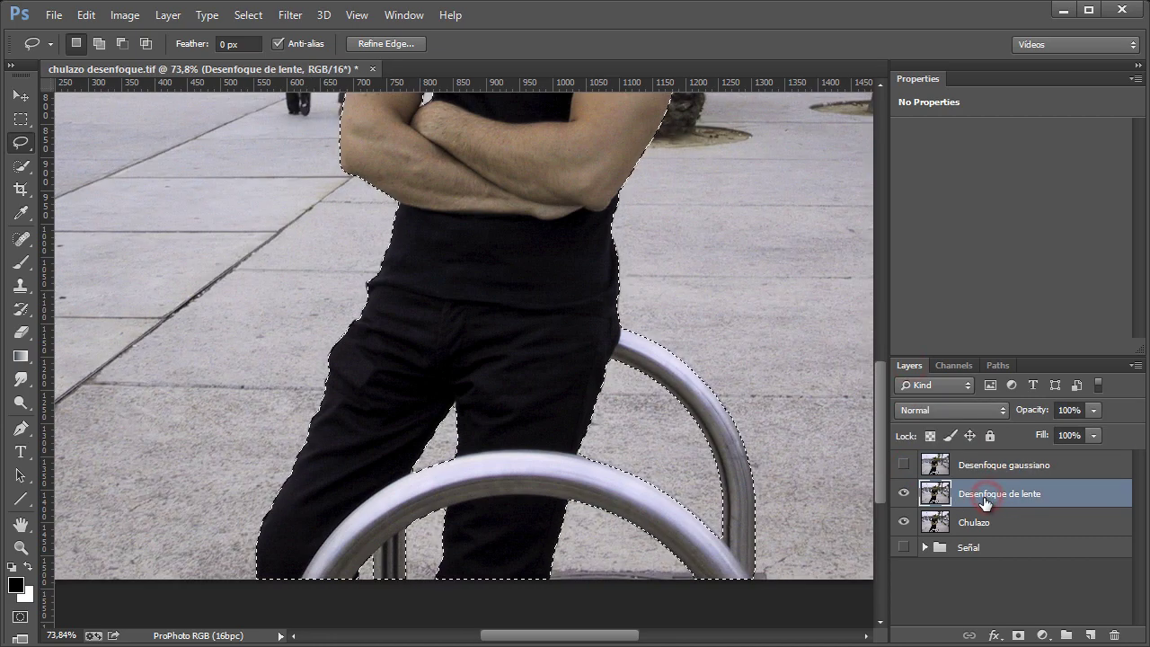
{"action": "left_click", "coordinate": [286, 15]}
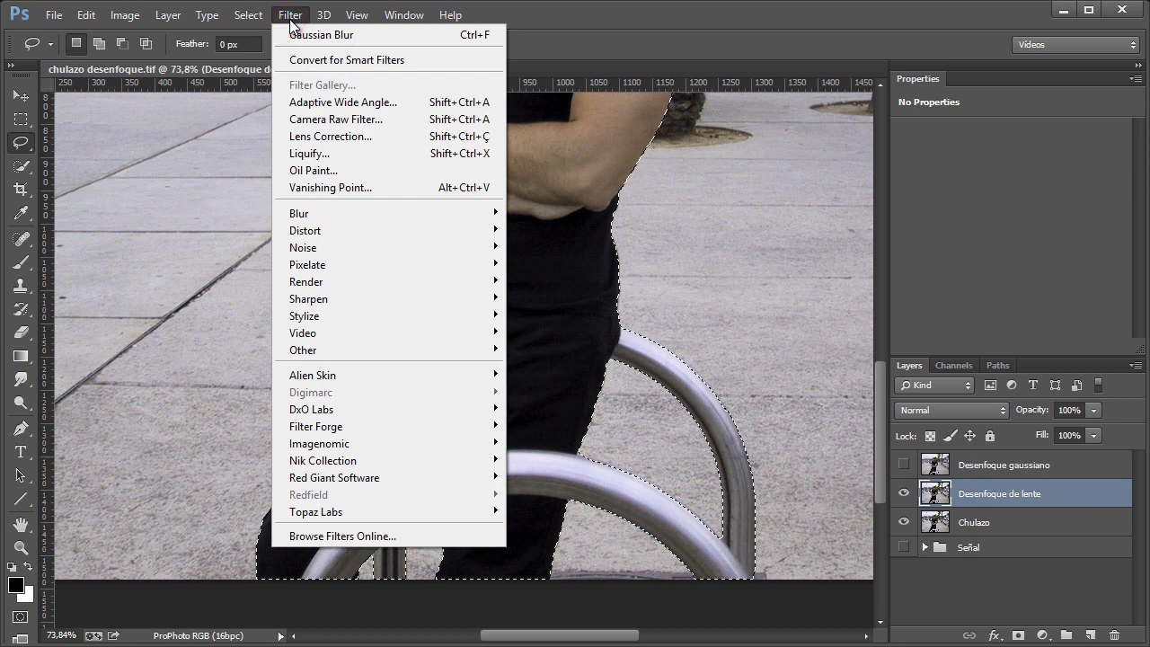
{"action": "mouse_move", "coordinate": [299, 213]}
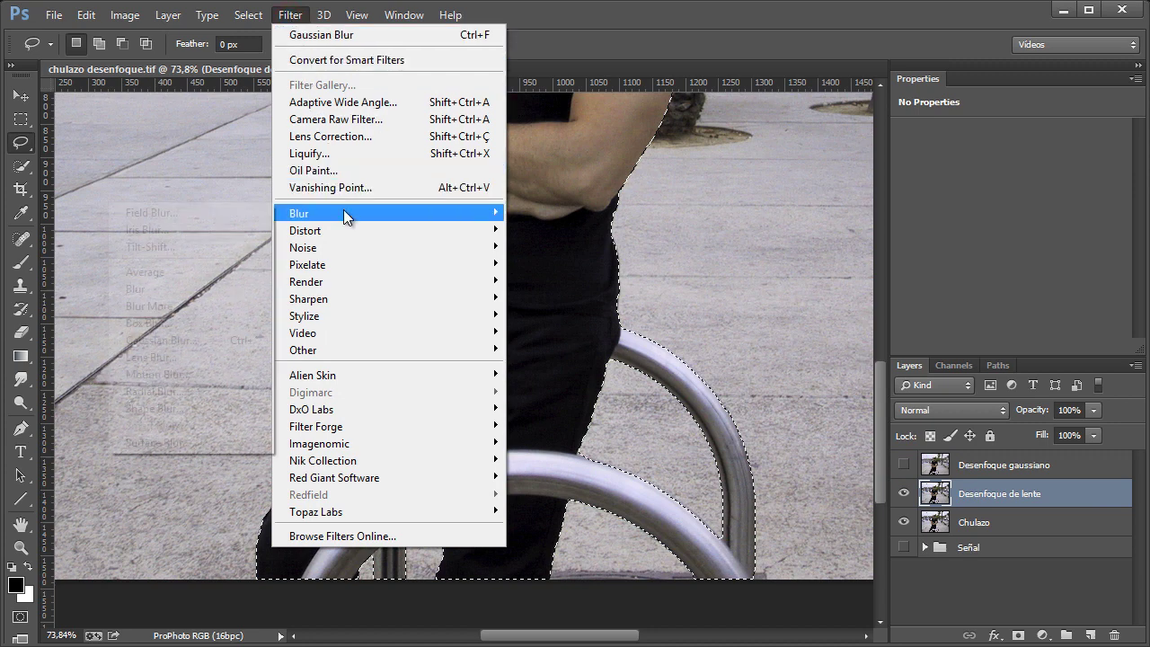
Step: Apply an inverted Lens Blur with radius 40 to the Desenfoque de lente layer
{"action": "left_click", "coordinate": [166, 360]}
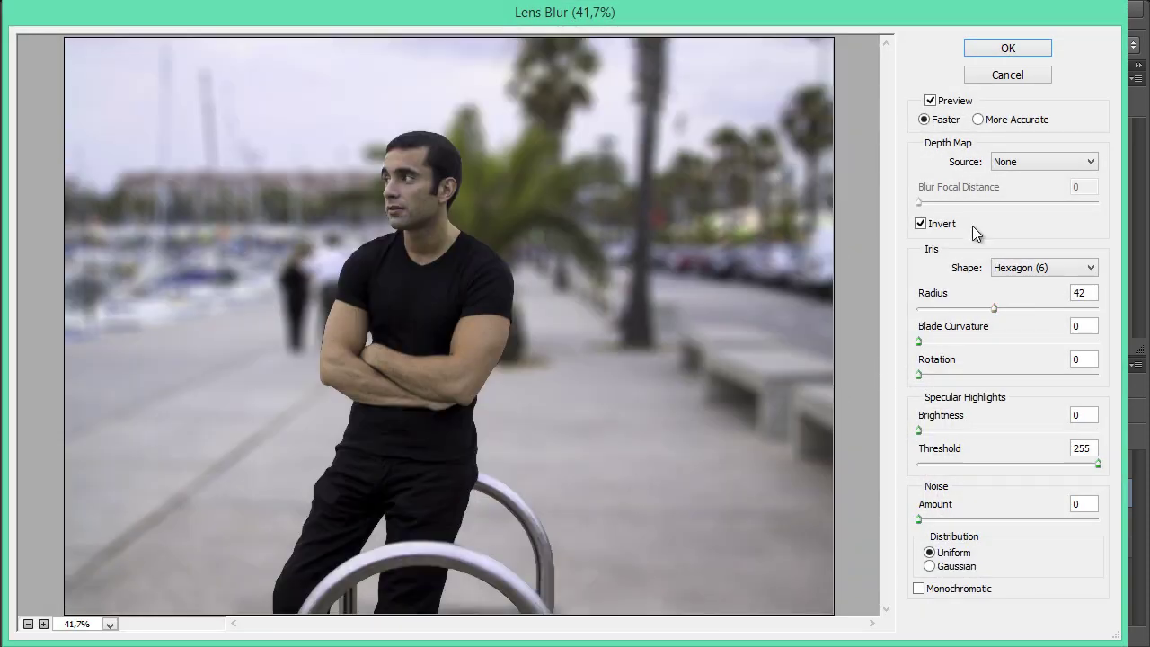
{"action": "left_click", "coordinate": [921, 225]}
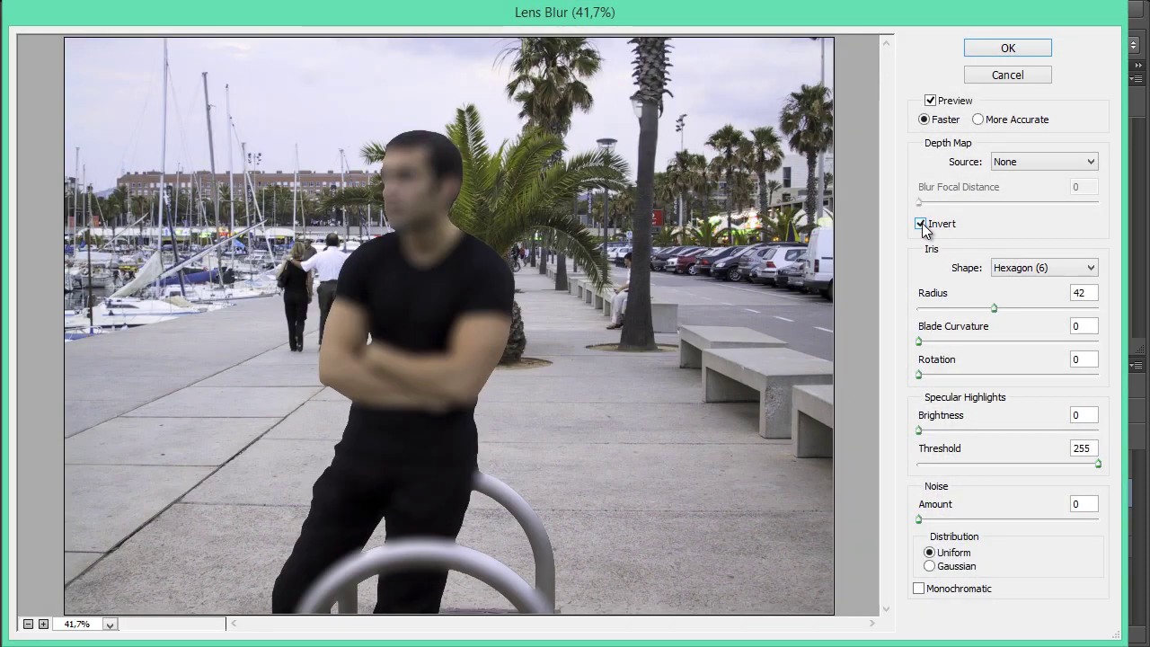
{"action": "left_click", "coordinate": [921, 224]}
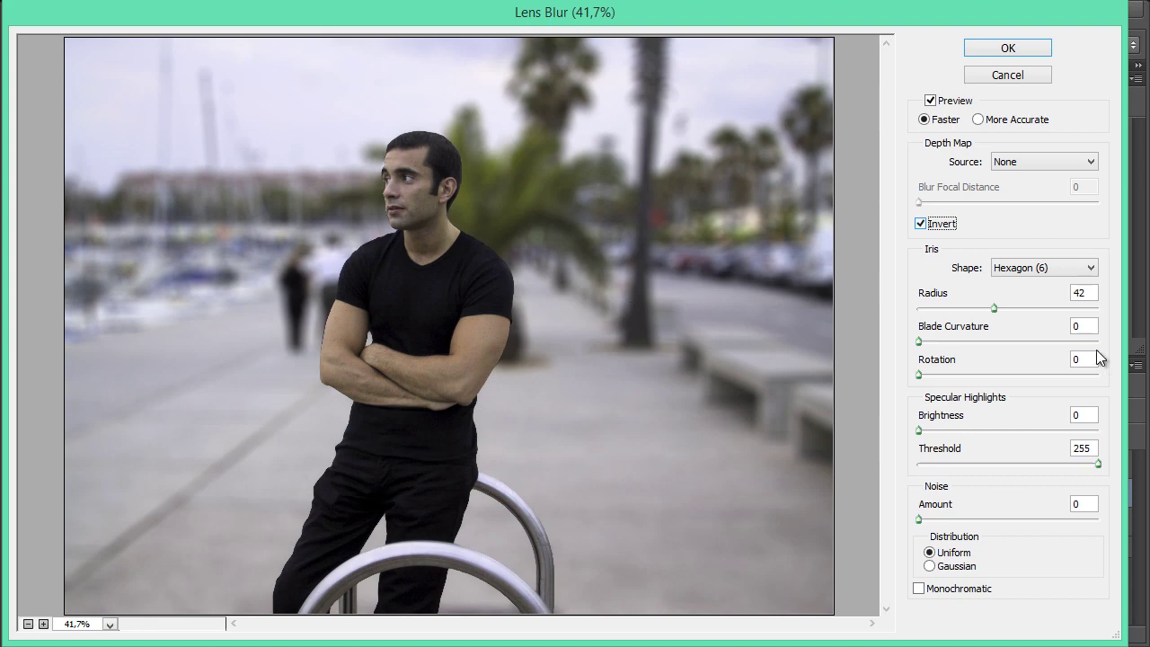
{"action": "left_click", "coordinate": [990, 309]}
{"action": "left_click", "coordinate": [992, 53]}
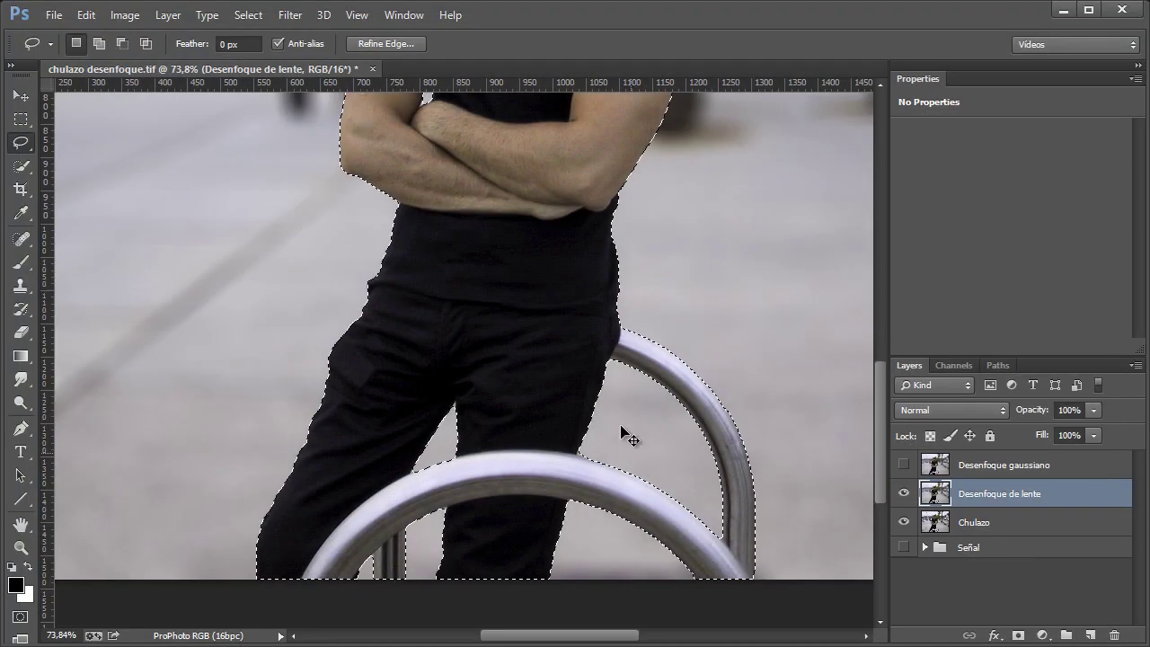
Step: Deselect and repeatedly toggle Desenfoque gaussiano to compare it with the lens blur, then fit the photo
{"action": "key", "text": "ctrl+d"}
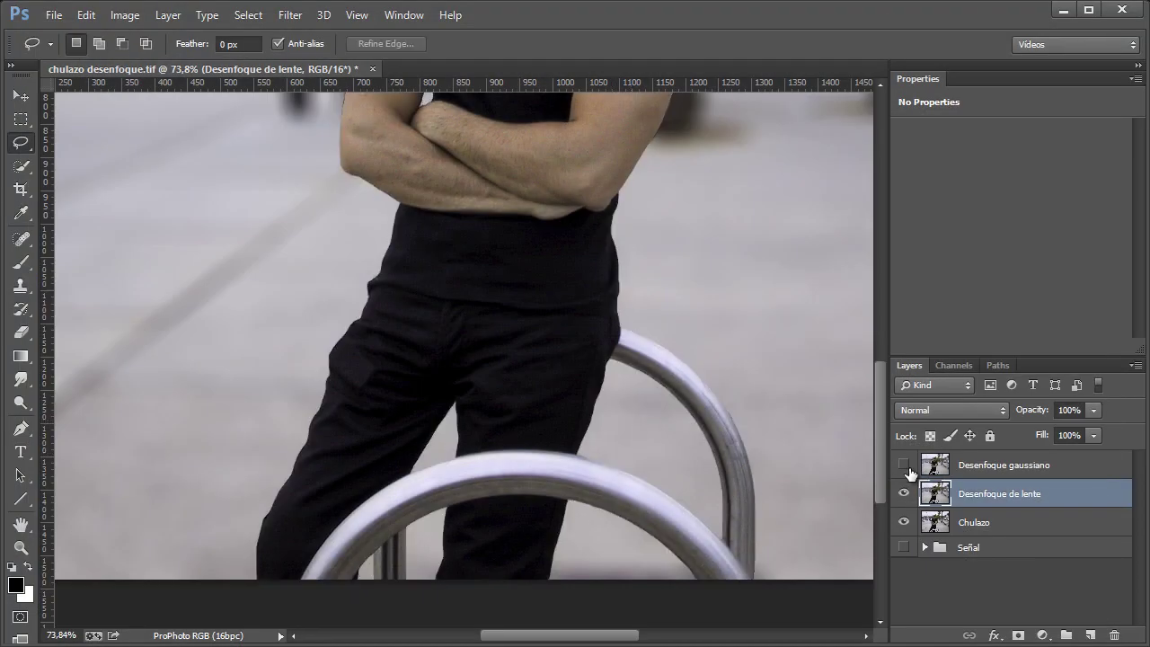
{"action": "left_click", "coordinate": [904, 466]}
{"action": "left_click", "coordinate": [904, 466]}
{"action": "left_click", "coordinate": [904, 465]}
{"action": "left_click", "coordinate": [904, 466]}
{"action": "left_click", "coordinate": [904, 465]}
{"action": "left_click", "coordinate": [904, 465]}
{"action": "mouse_move", "coordinate": [640, 135]}
{"action": "left_mouse_down"}
{"action": "mouse_move", "coordinate": [620, 560]}
{"action": "mouse_move", "coordinate": [717, 537]}
{"action": "left_mouse_up"}
{"action": "left_click", "coordinate": [904, 466]}
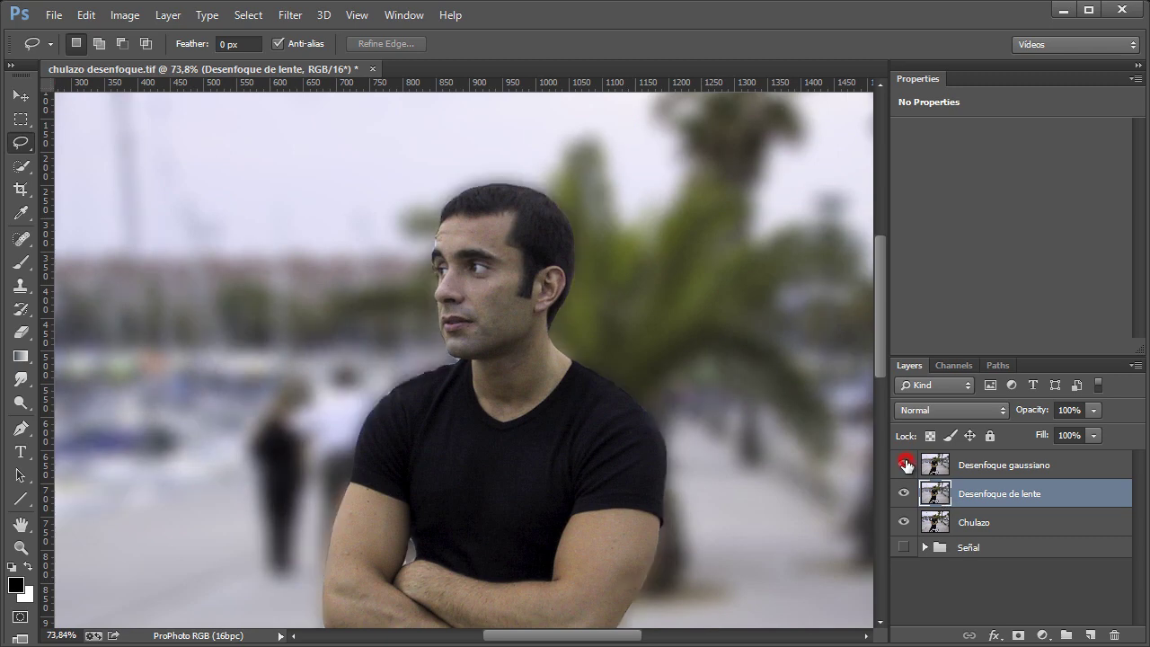
{"action": "left_click", "coordinate": [904, 465]}
{"action": "left_click_drag", "start_coordinate": [699, 484], "coordinate": [655, 488]}
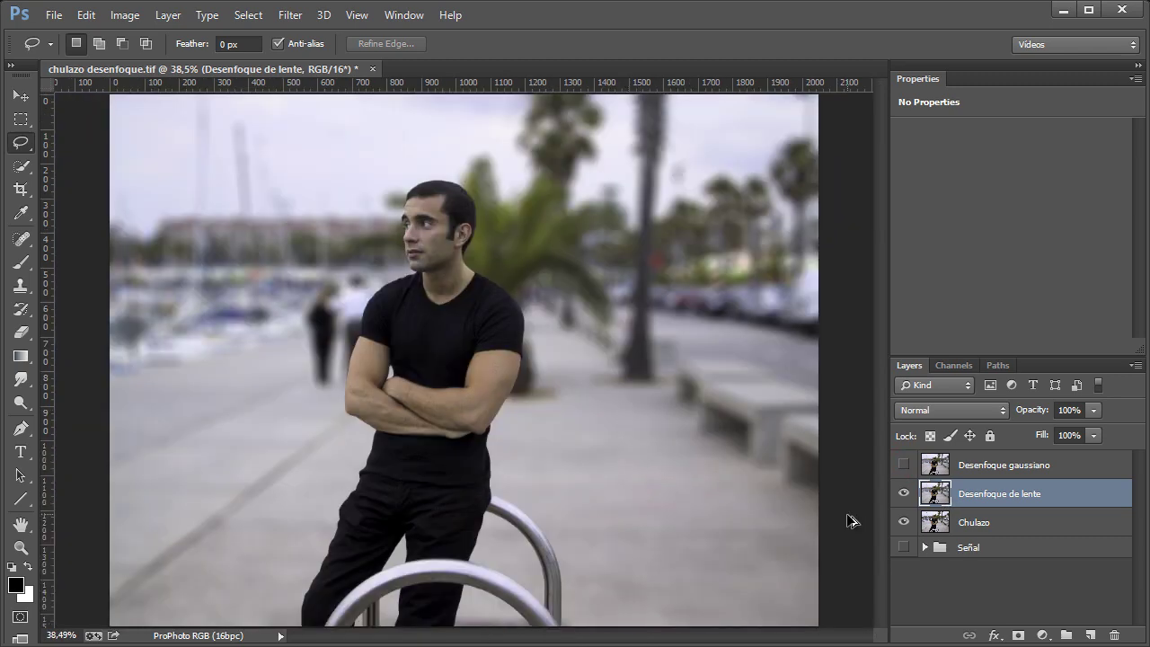
{"action": "key", "text": "ctrl+0"}
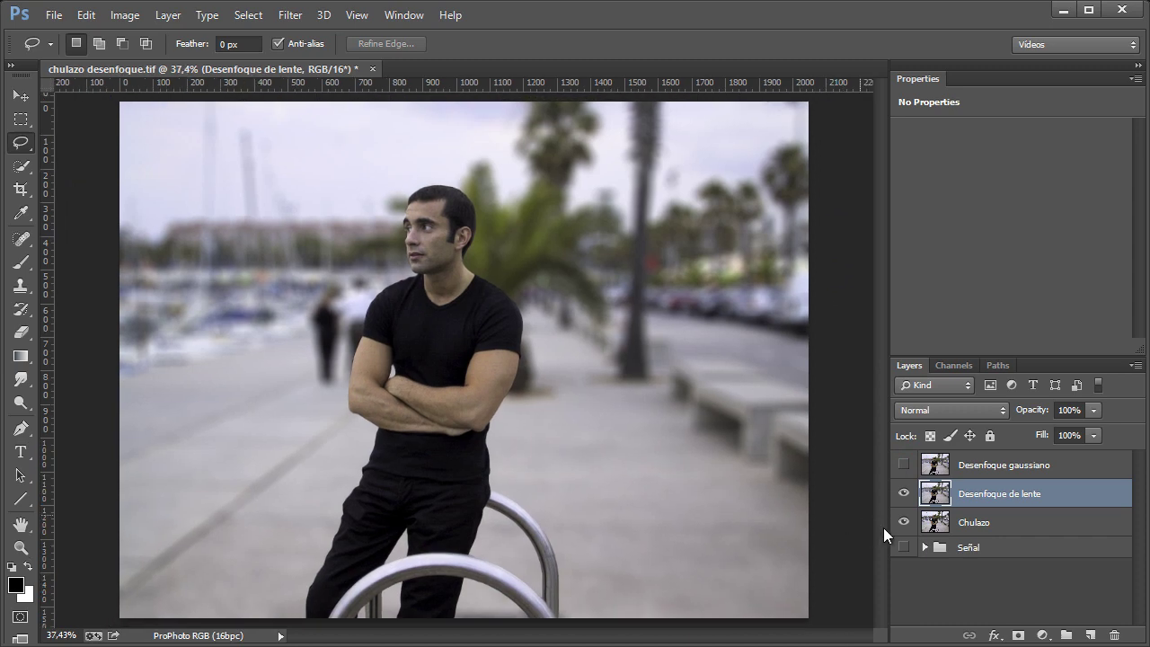
Step: Step back through the selection history and delete the Desenfoque gaussiano layer
{"action": "left_click", "coordinate": [904, 465]}
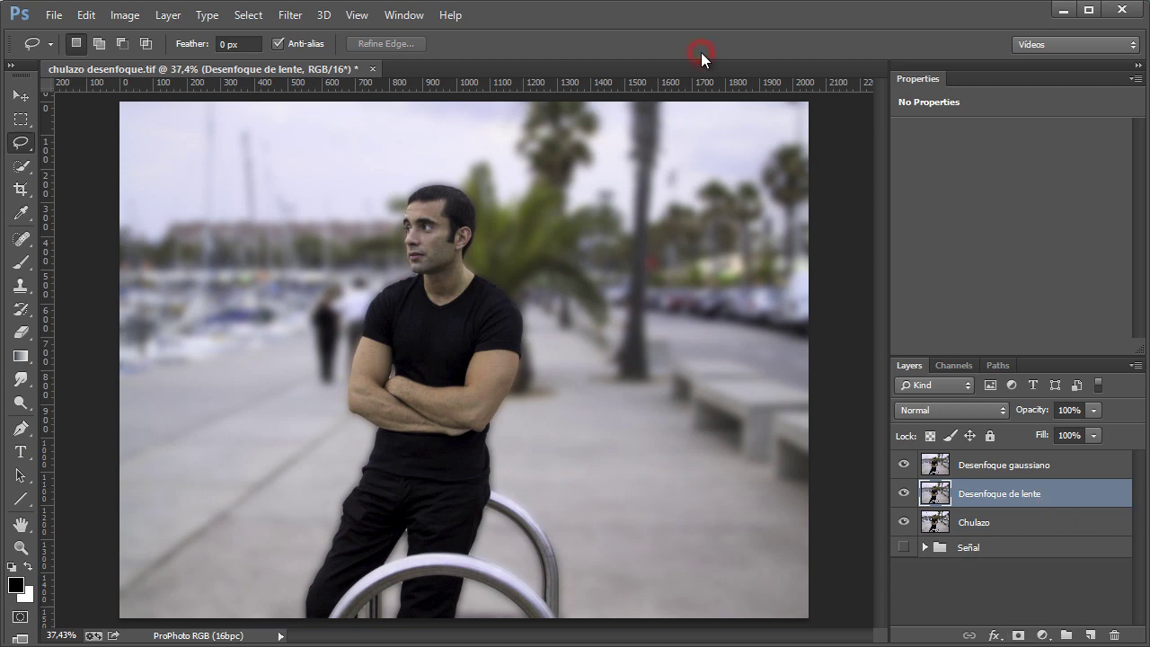
{"action": "key", "text": "ctrl+shift+d"}
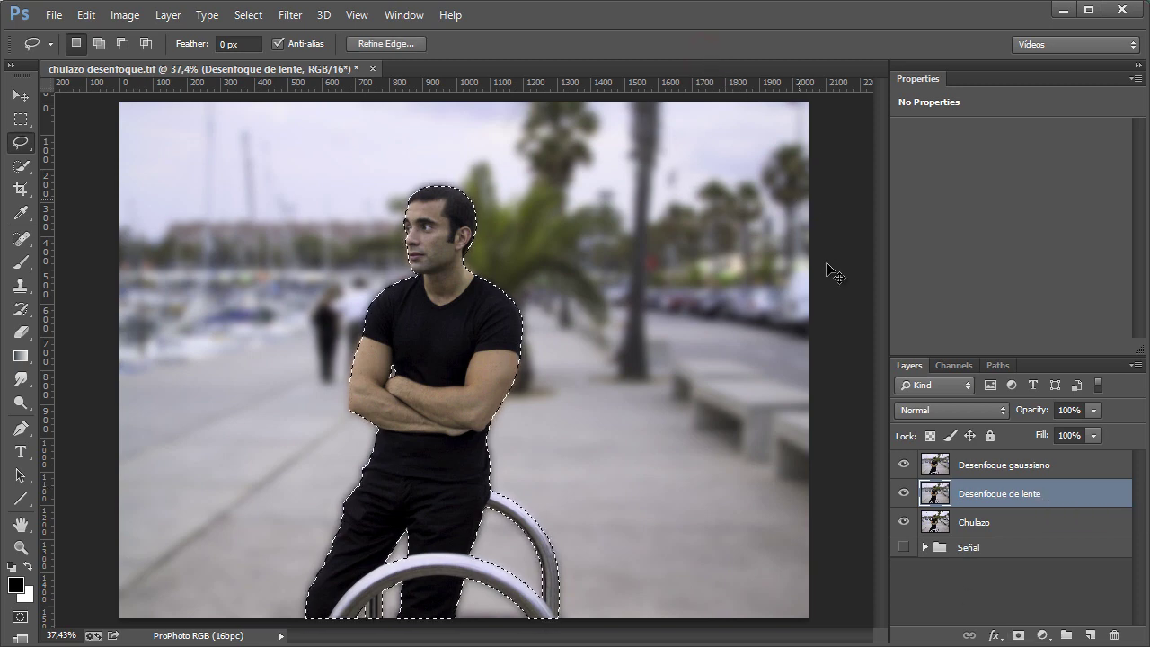
{"action": "left_click", "coordinate": [906, 466]}
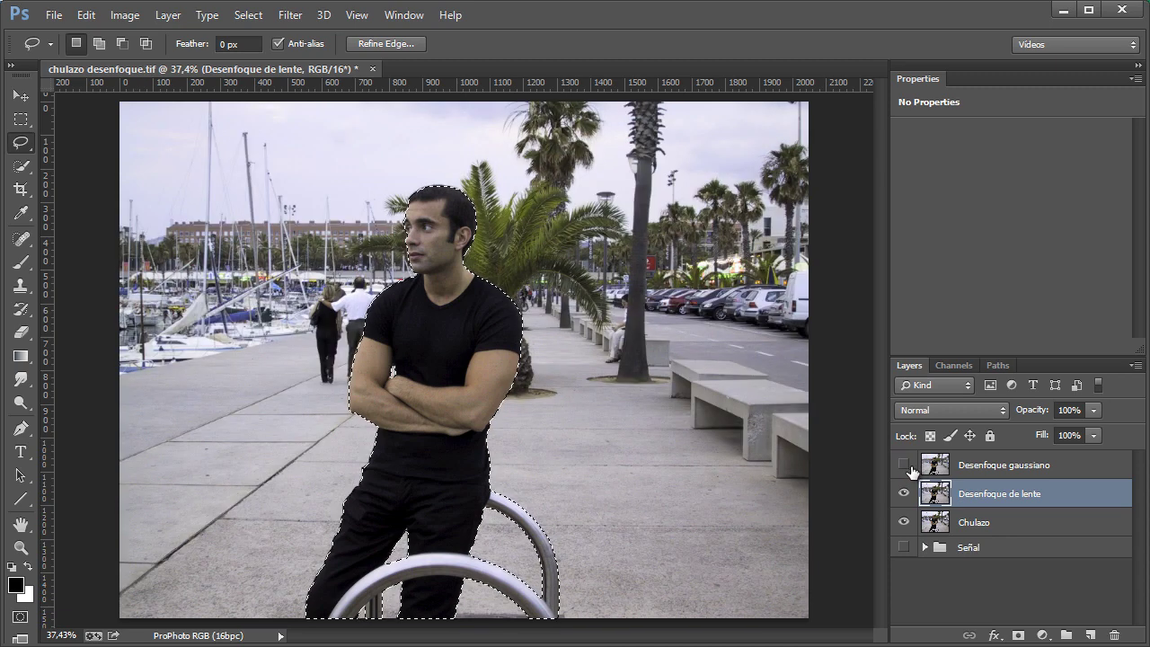
{"action": "key", "text": "ctrl+d"}
{"action": "left_click_drag", "start_coordinate": [969, 469], "coordinate": [1115, 632]}
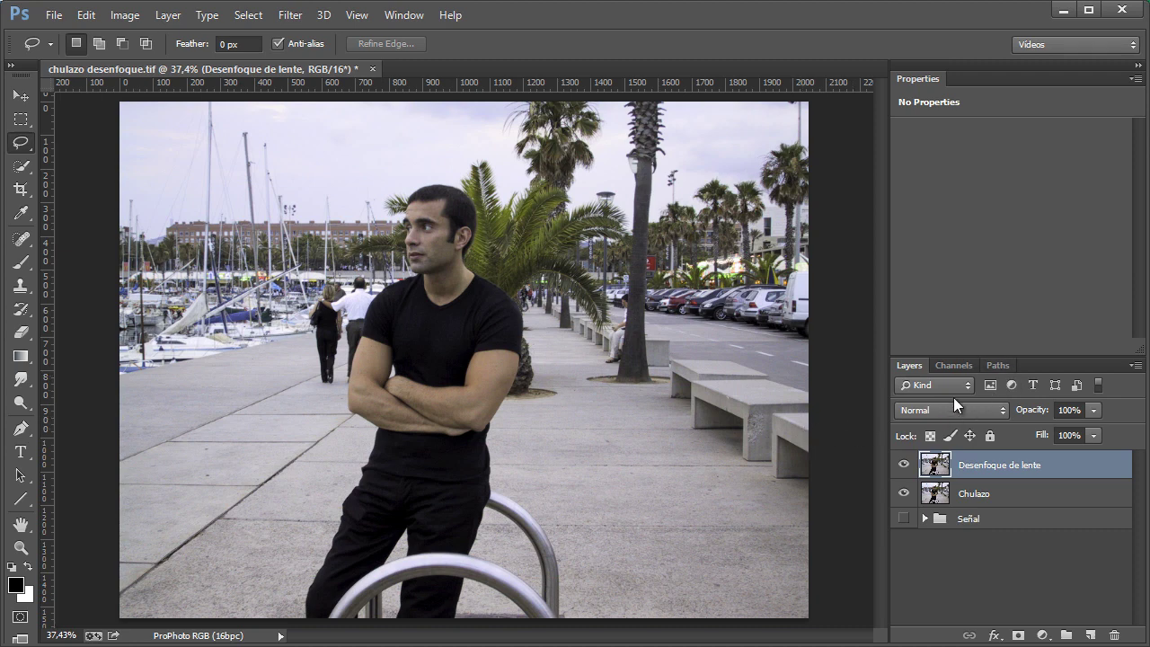
{"action": "left_click", "coordinate": [955, 366]}
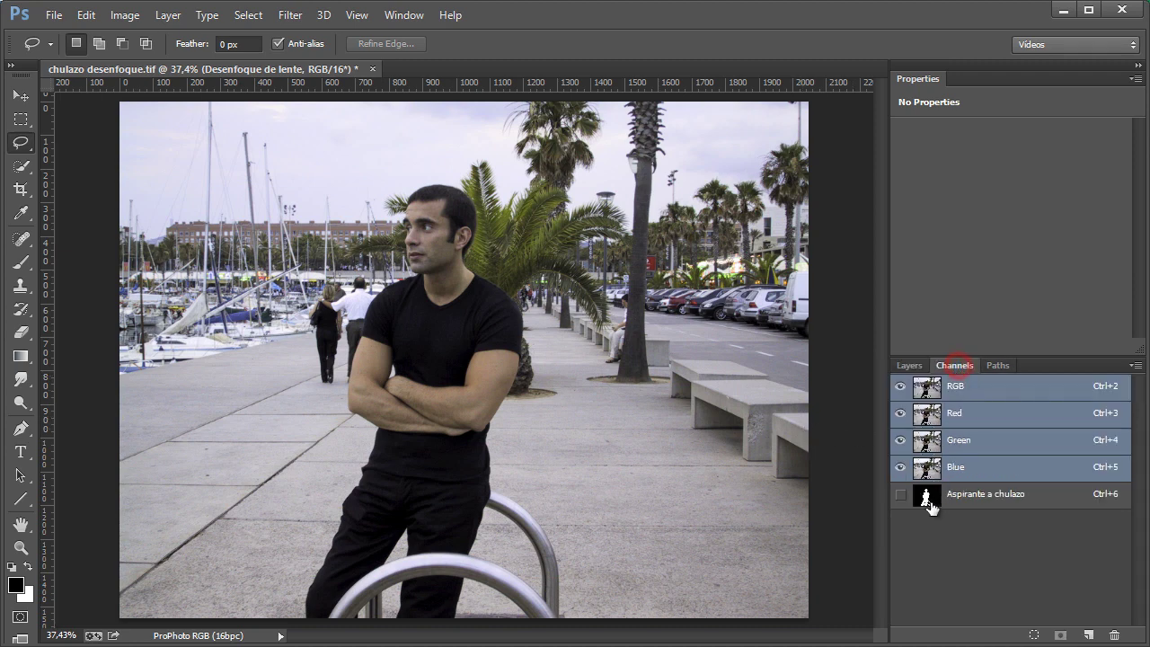
{"action": "left_click", "coordinate": [1000, 496]}
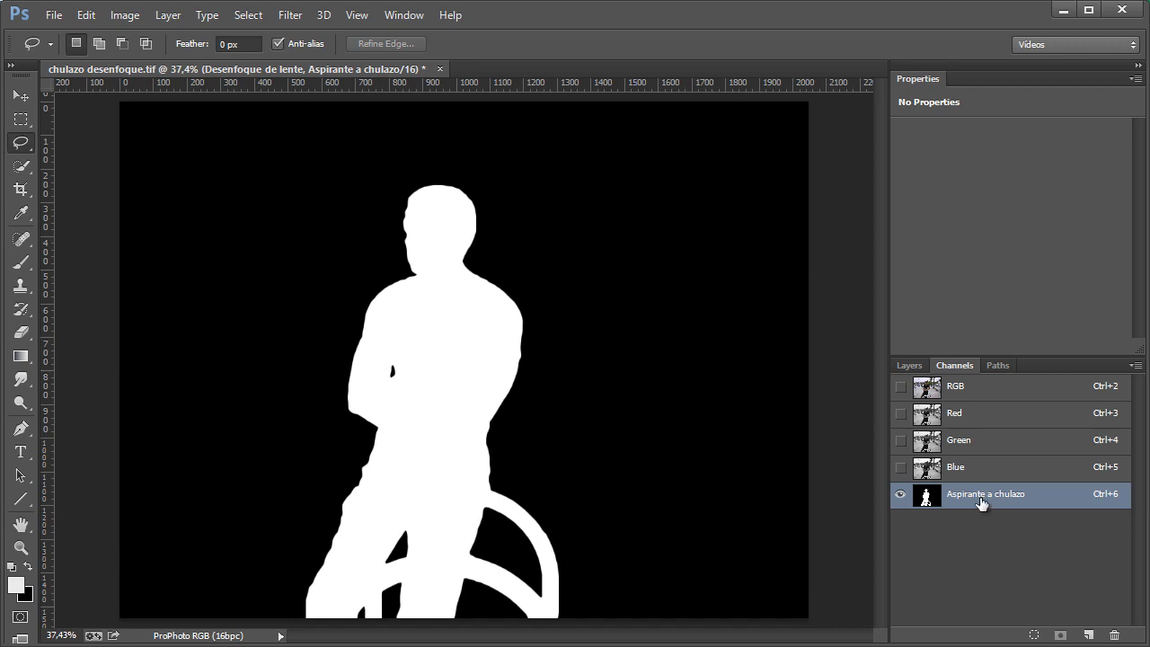
{"action": "left_click", "coordinate": [909, 366]}
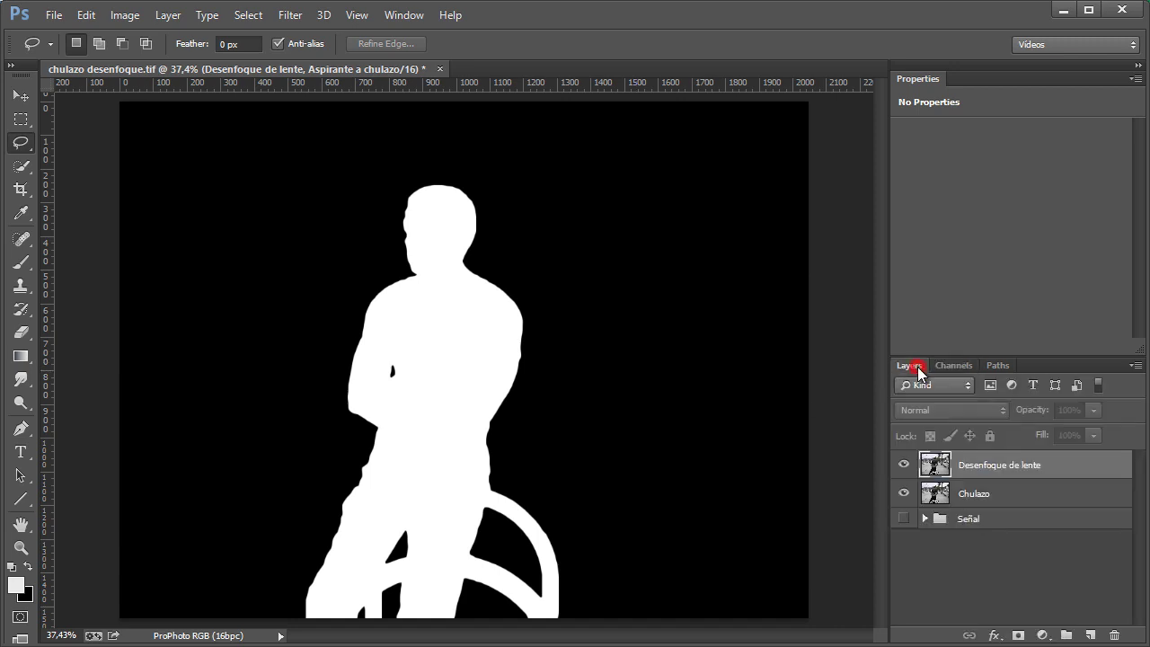
{"action": "left_click", "coordinate": [951, 469]}
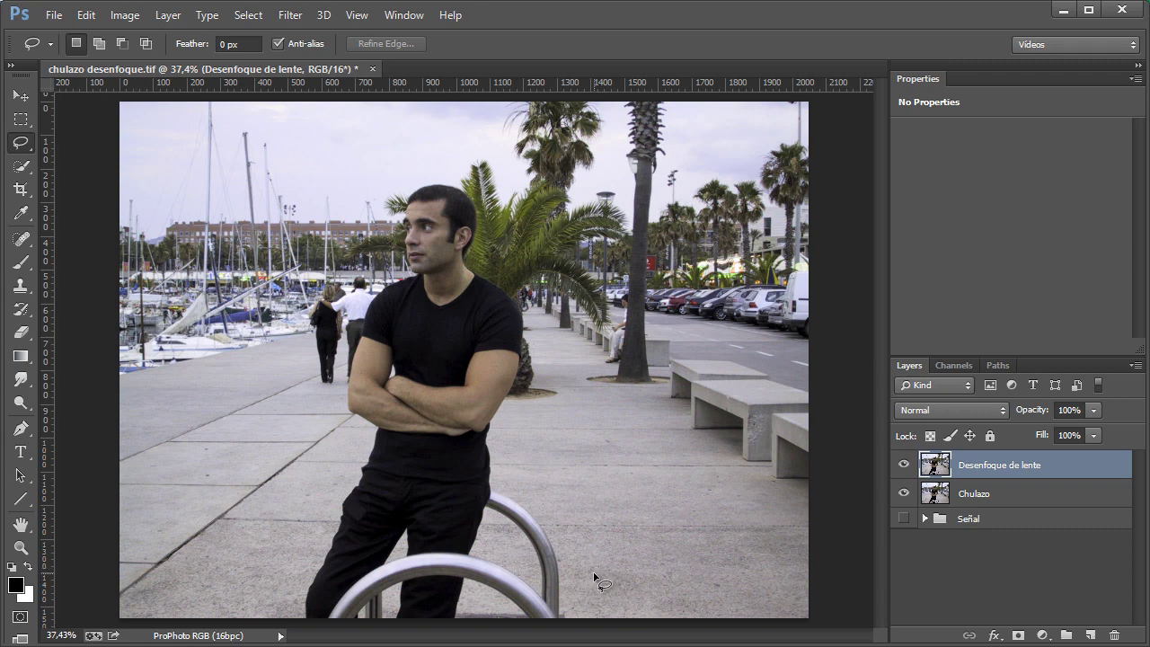
Step: Duplicate the Aspirante a chulazo channel and rename the copy Mapa de profundidad
{"action": "left_click", "coordinate": [957, 364]}
{"action": "left_click", "coordinate": [988, 496]}
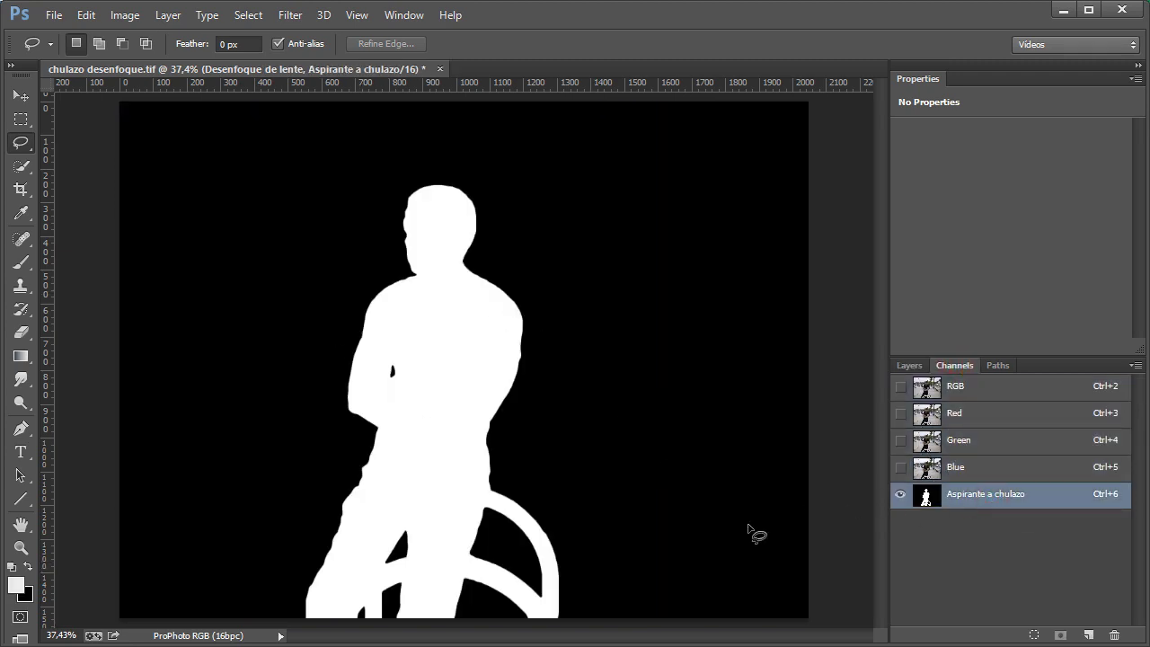
{"action": "left_click_drag", "start_coordinate": [979, 499], "coordinate": [1078, 619]}
{"action": "double_click", "coordinate": [984, 517]}
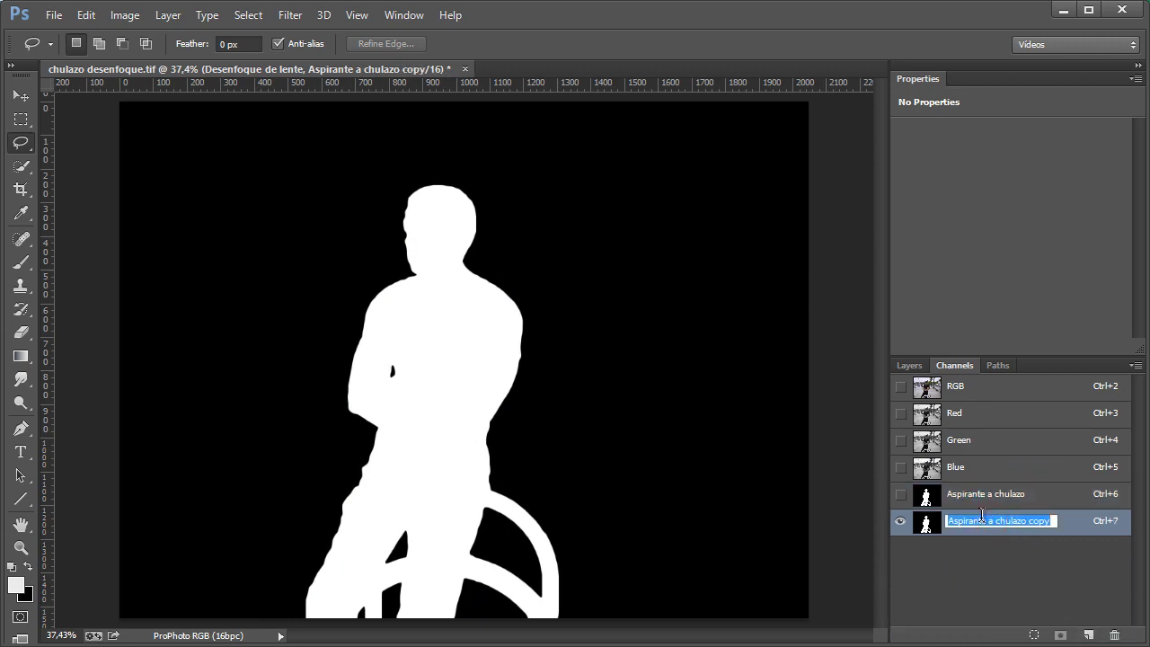
{"action": "type", "text": "Mapa de profundi"}
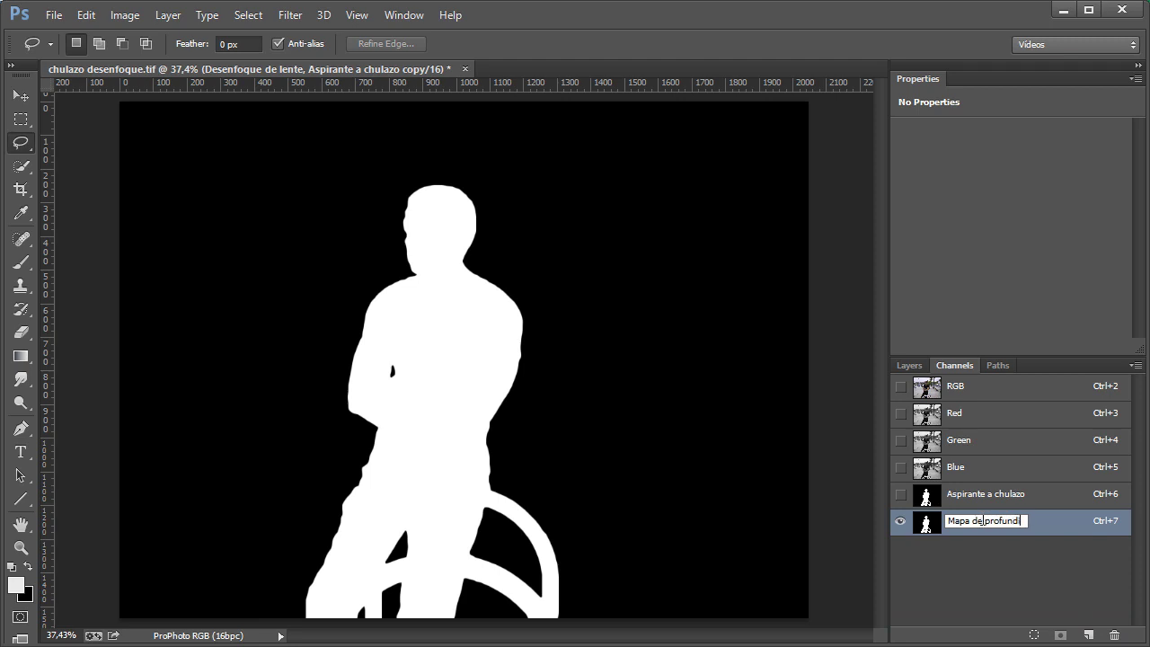
{"action": "type", "text": "dad"}
{"action": "key", "text": "Return"}
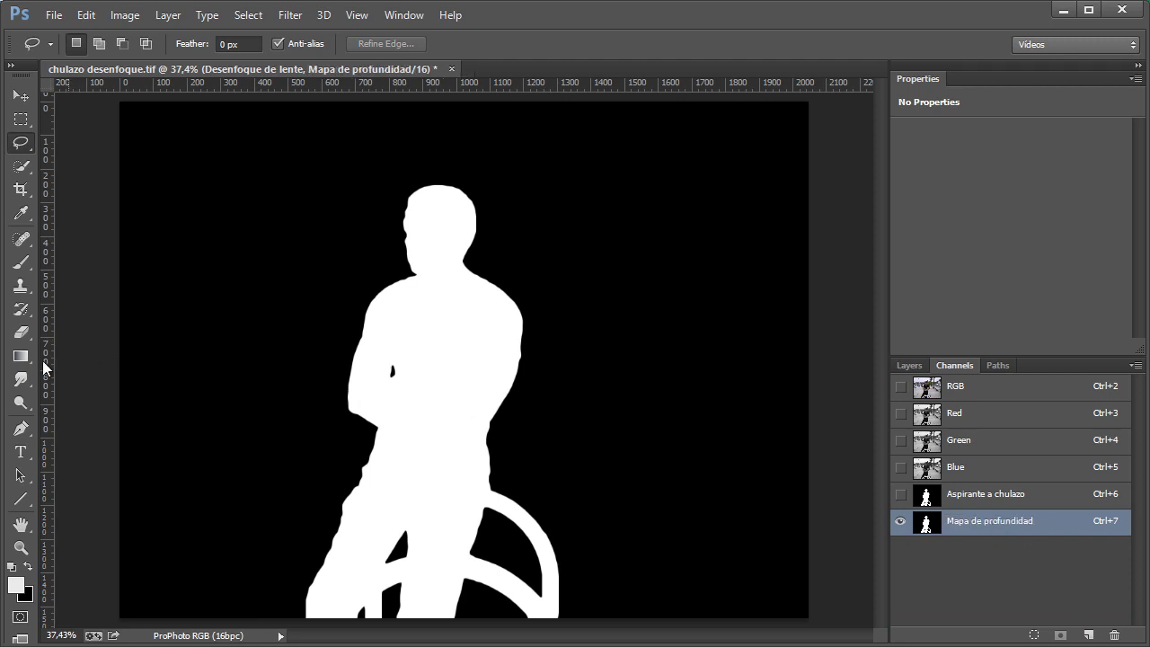
Step: Set up a white foreground-to-transparent linear gradient
{"action": "left_click", "coordinate": [21, 356]}
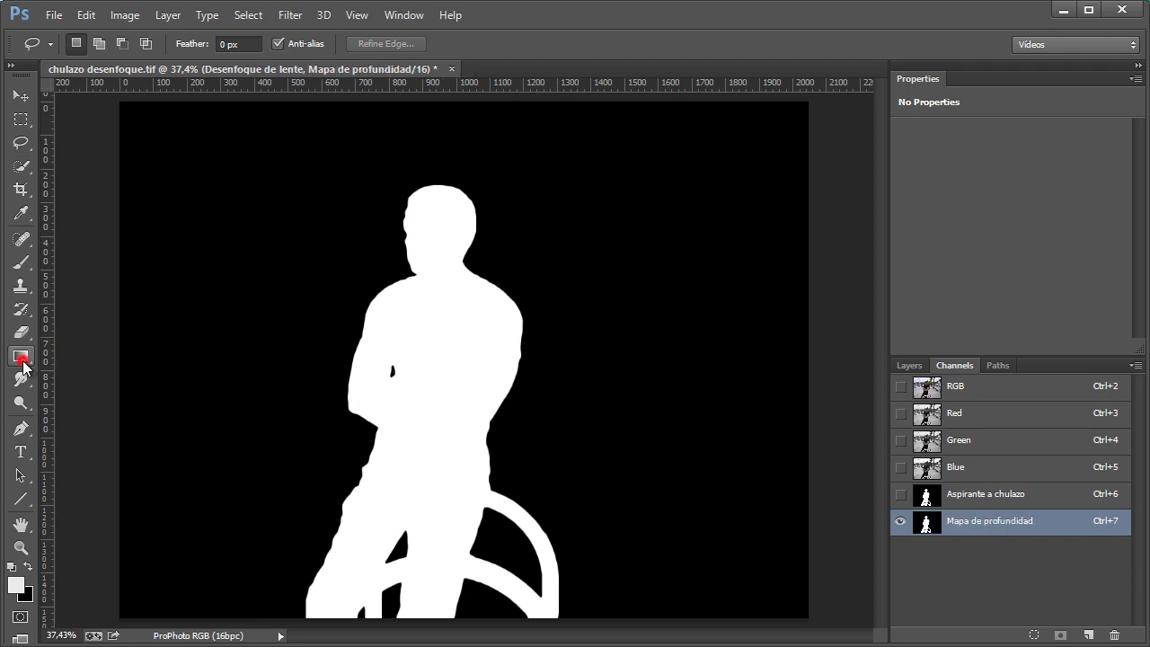
{"action": "left_click", "coordinate": [12, 569]}
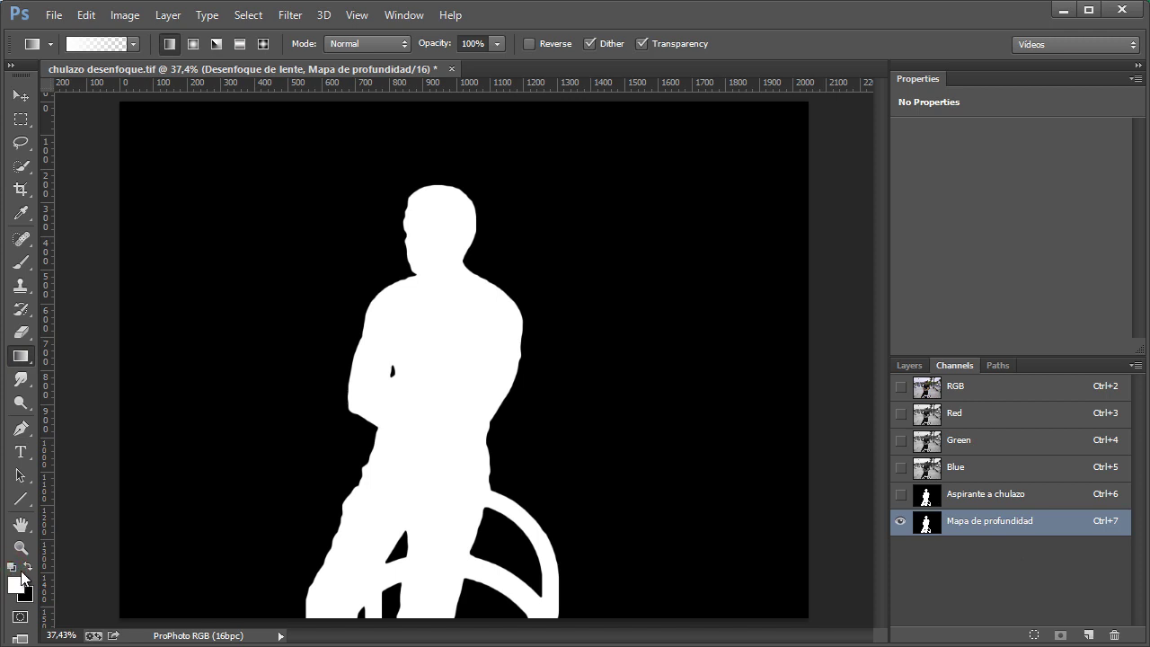
{"action": "double_click", "coordinate": [29, 569]}
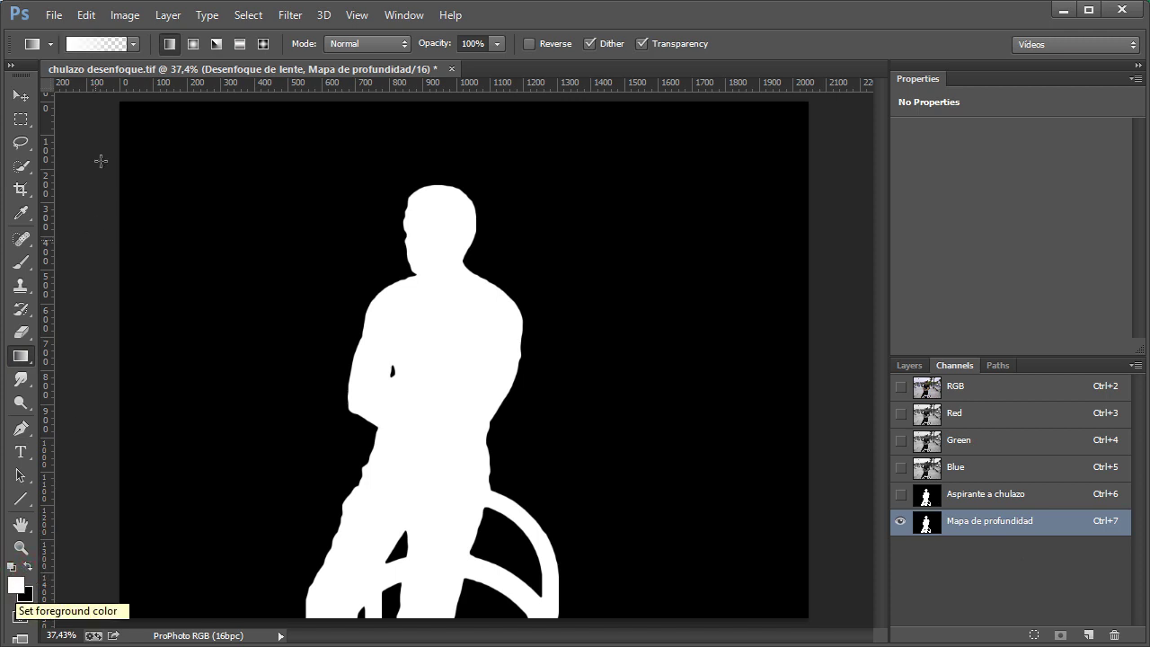
{"action": "left_click", "coordinate": [169, 45]}
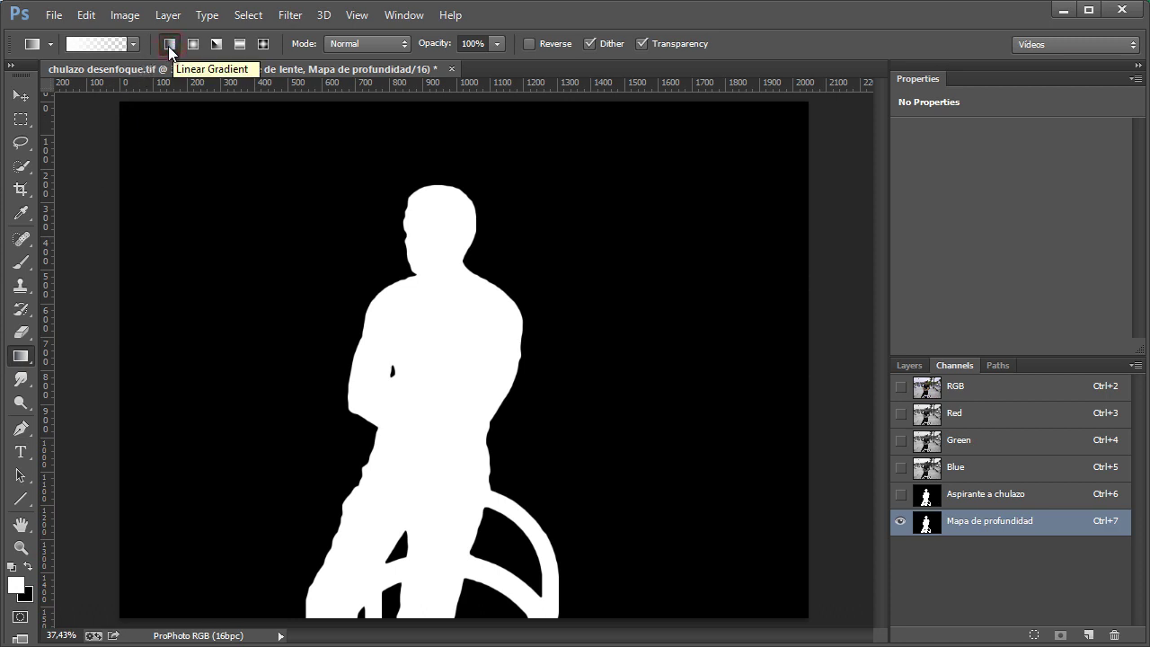
{"action": "left_click", "coordinate": [133, 43]}
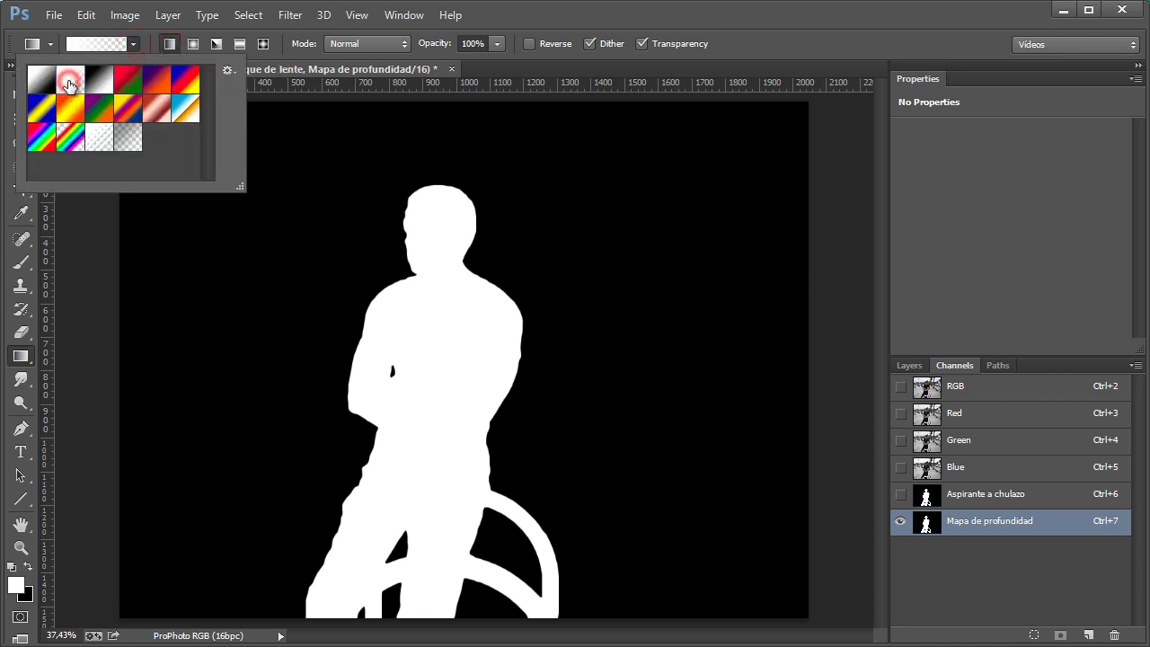
{"action": "double_click", "coordinate": [70, 81]}
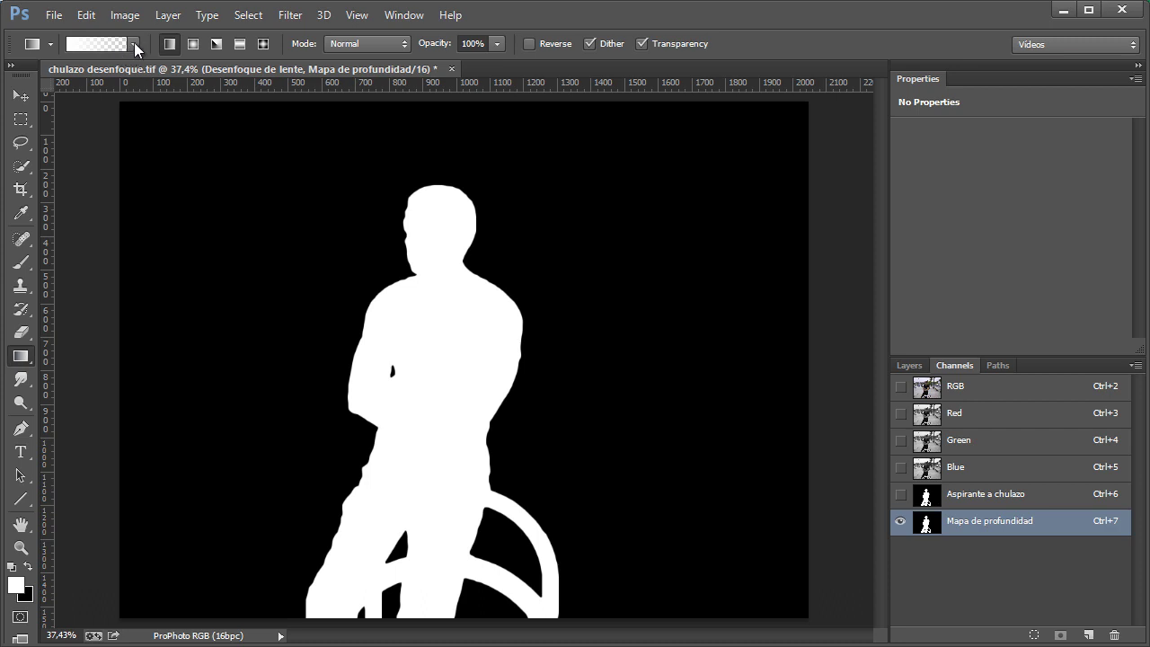
{"action": "left_click", "coordinate": [135, 43]}
{"action": "double_click", "coordinate": [71, 81]}
Step: Draw a vertical gradient fading the depth map white from the bottom up, undoing failed attempts
{"action": "left_click_drag", "start_coordinate": [656, 563], "coordinate": [593, 267]}
{"action": "key", "text": "ctrl+z"}
{"action": "left_click_drag", "start_coordinate": [617, 550], "coordinate": [558, 426]}
{"action": "key", "text": "shift"}
{"action": "left_click_drag", "start_coordinate": [620, 403], "coordinate": [559, 371]}
{"action": "key", "text": "ctrl+z"}
{"action": "left_click_drag", "start_coordinate": [635, 465], "coordinate": [644, 351]}
{"action": "key", "text": "ctrl+z"}
{"action": "left_click_drag", "start_coordinate": [623, 547], "coordinate": [626, 234]}
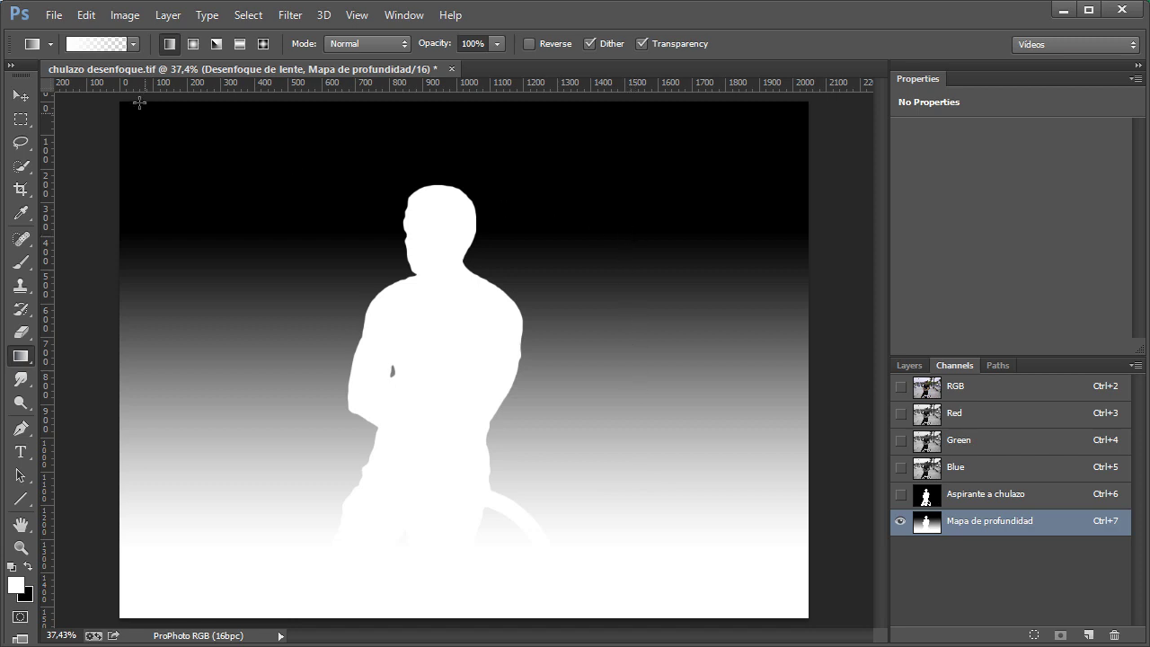
Step: Check the gradient's end colour stop in the gradient editor, closing it without changes
{"action": "left_click", "coordinate": [98, 45]}
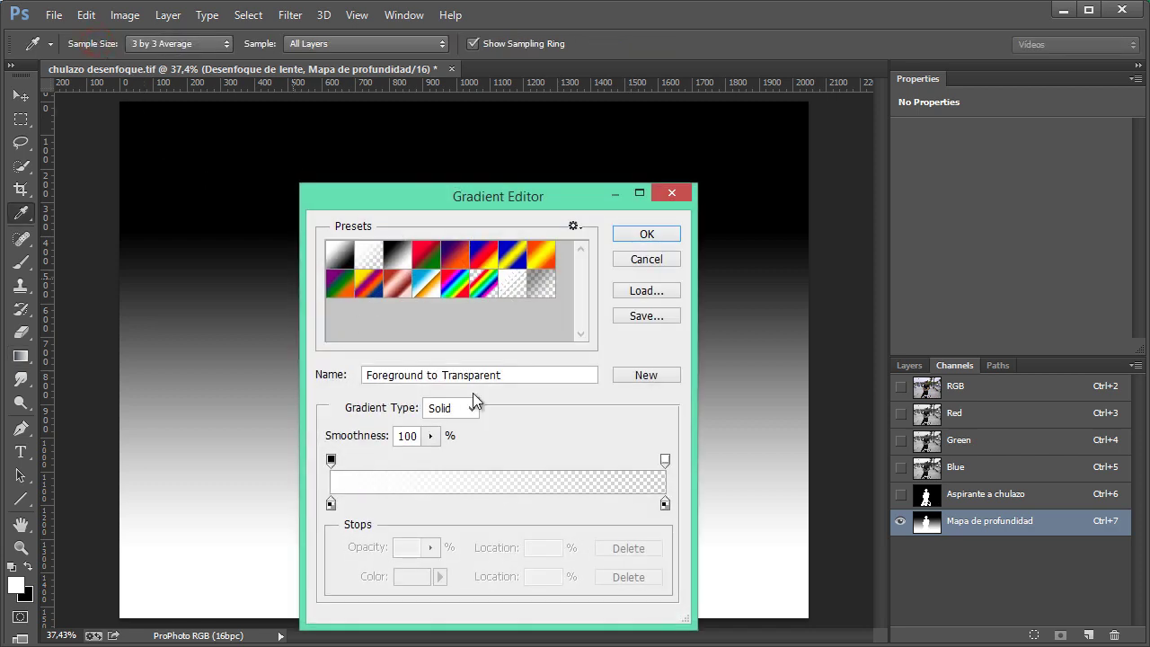
{"action": "left_click", "coordinate": [665, 505]}
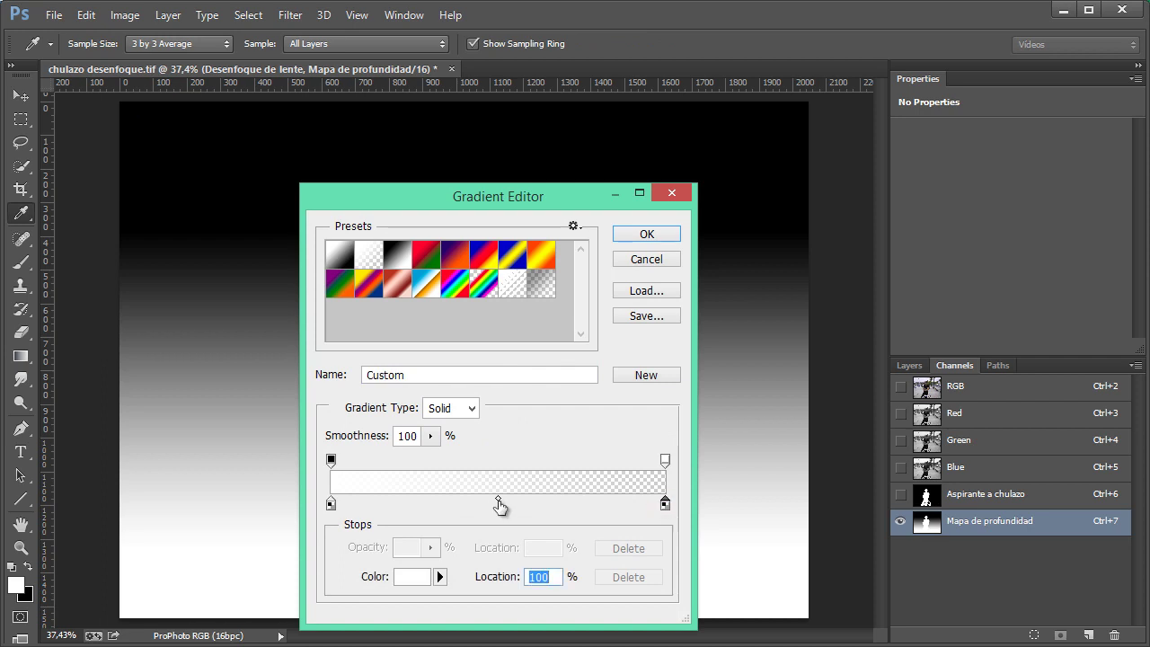
{"action": "left_click", "coordinate": [657, 260]}
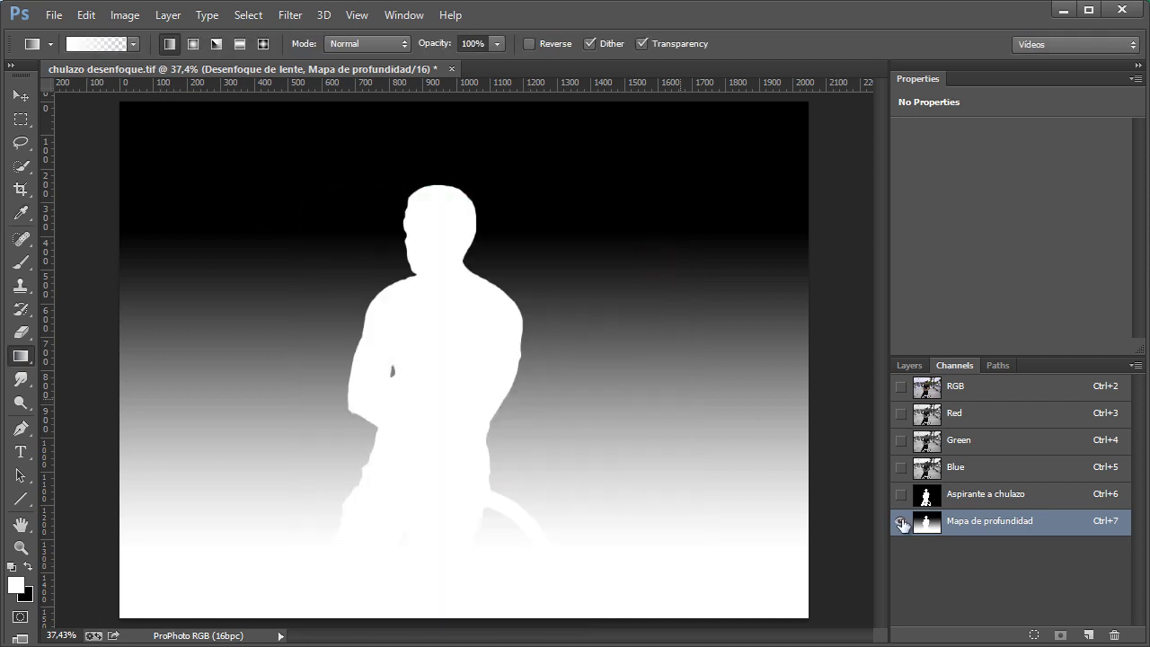
{"action": "left_click", "coordinate": [1010, 524]}
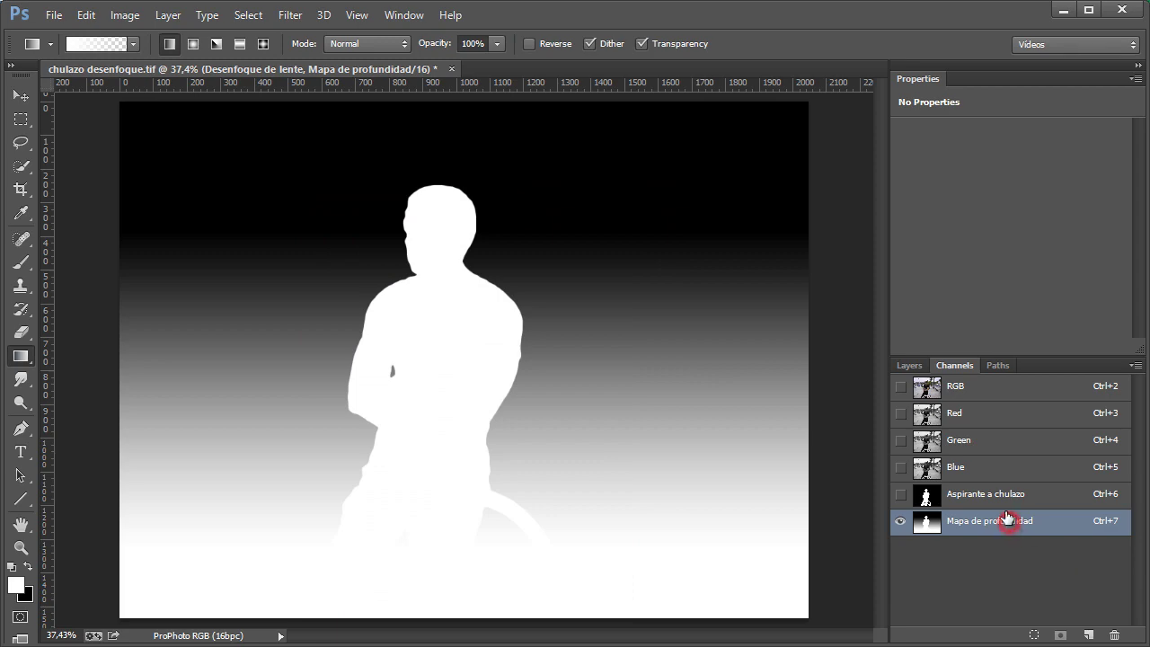
Step: Preview a Lens Blur on Desenfoque de lente with inverted Mapa de profundidad source, then cancel it
{"action": "left_click", "coordinate": [918, 365]}
{"action": "left_click", "coordinate": [978, 466]}
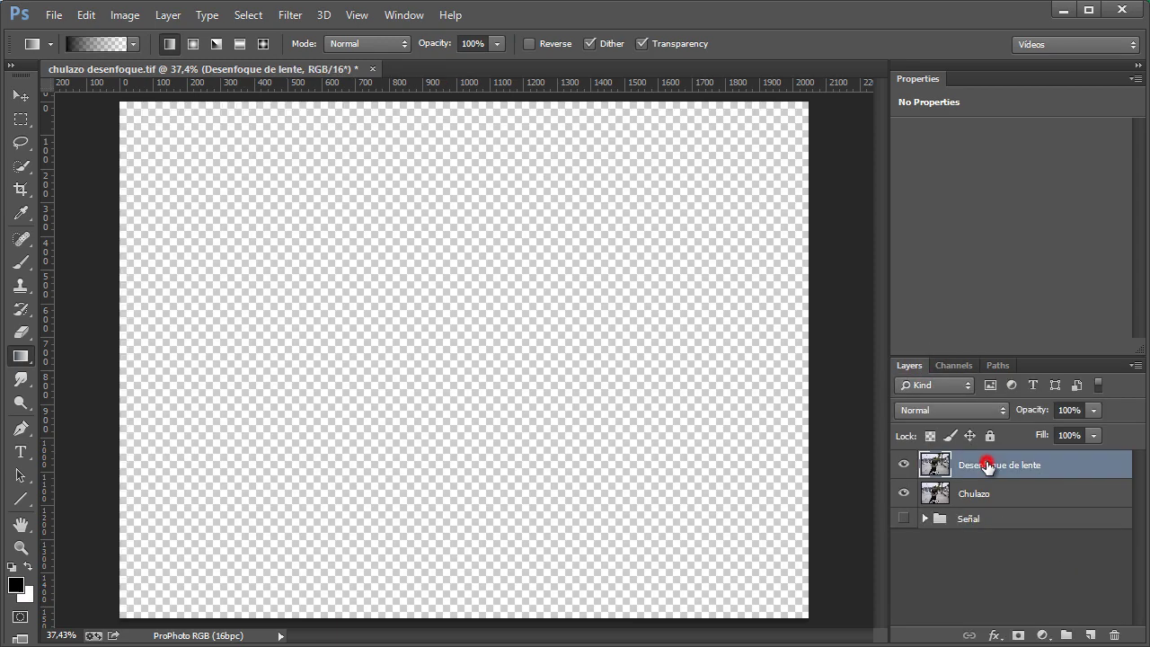
{"action": "left_click", "coordinate": [288, 18]}
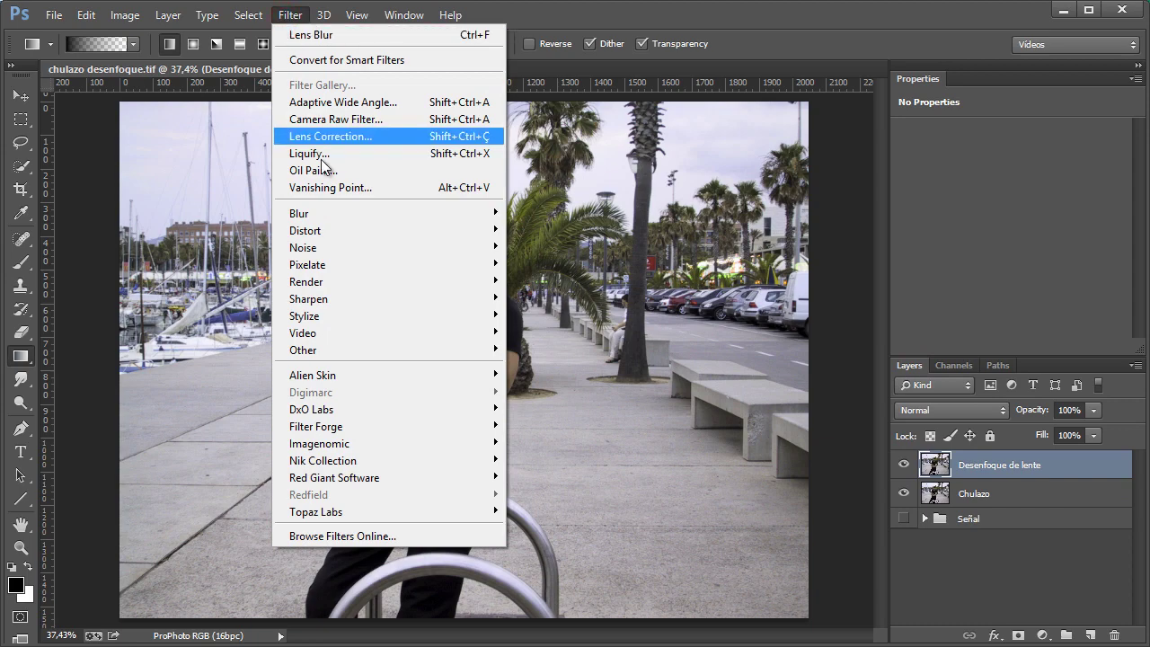
{"action": "mouse_move", "coordinate": [387, 213]}
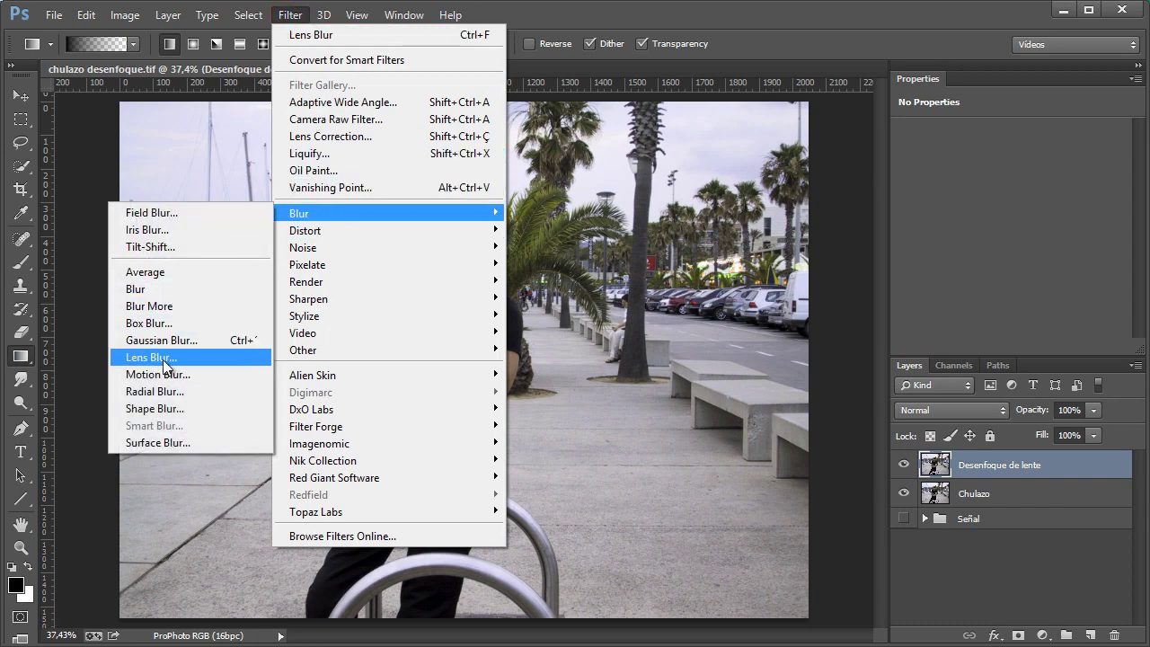
{"action": "left_click", "coordinate": [160, 357]}
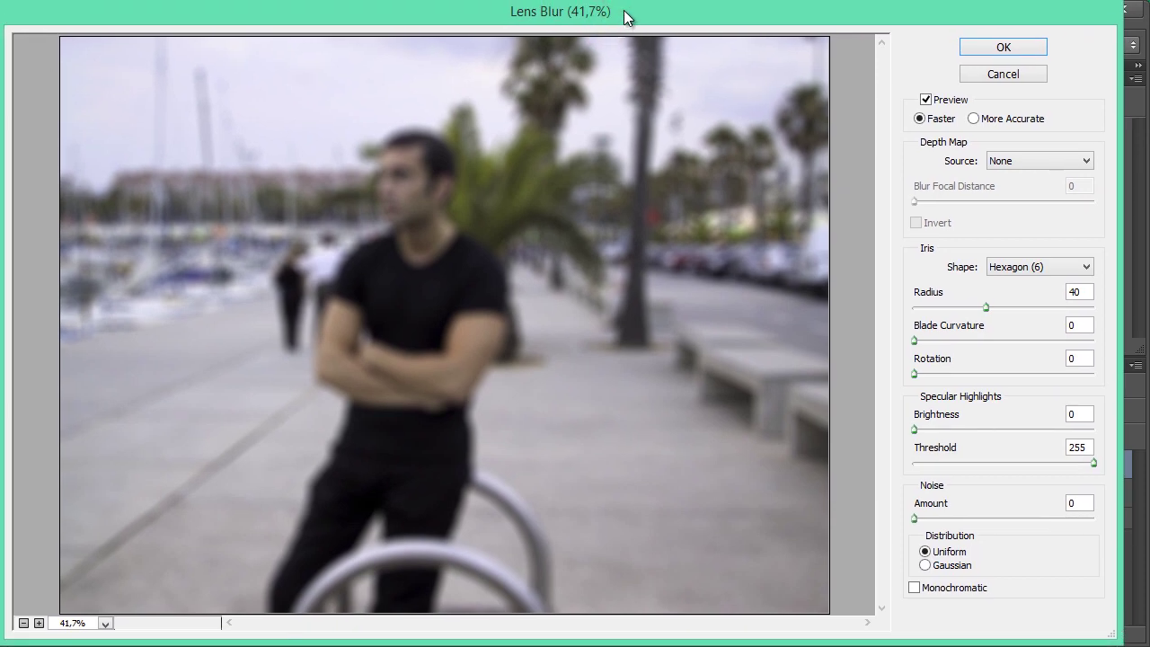
{"action": "left_click", "coordinate": [1043, 162]}
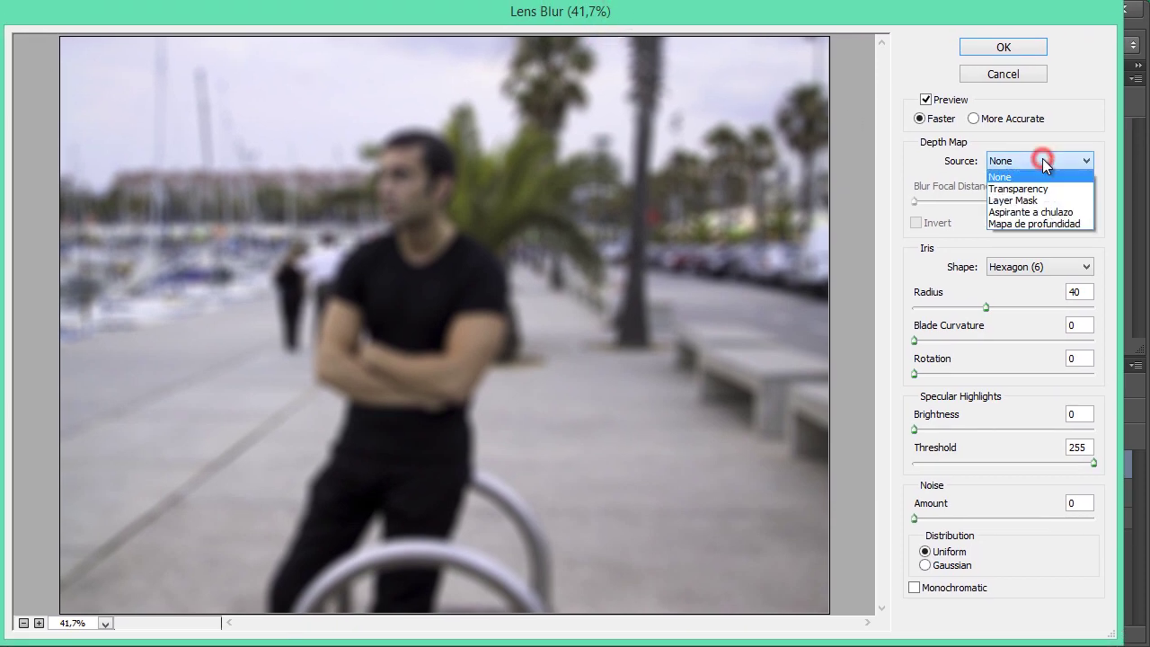
{"action": "left_click", "coordinate": [1033, 224]}
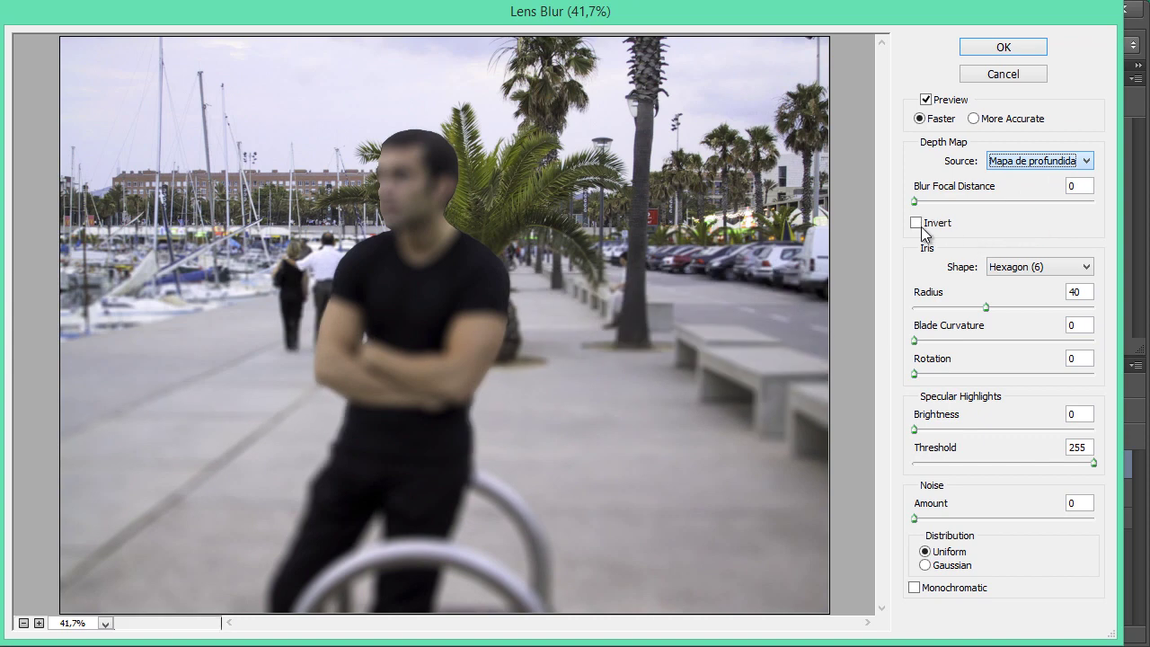
{"action": "left_click", "coordinate": [916, 223]}
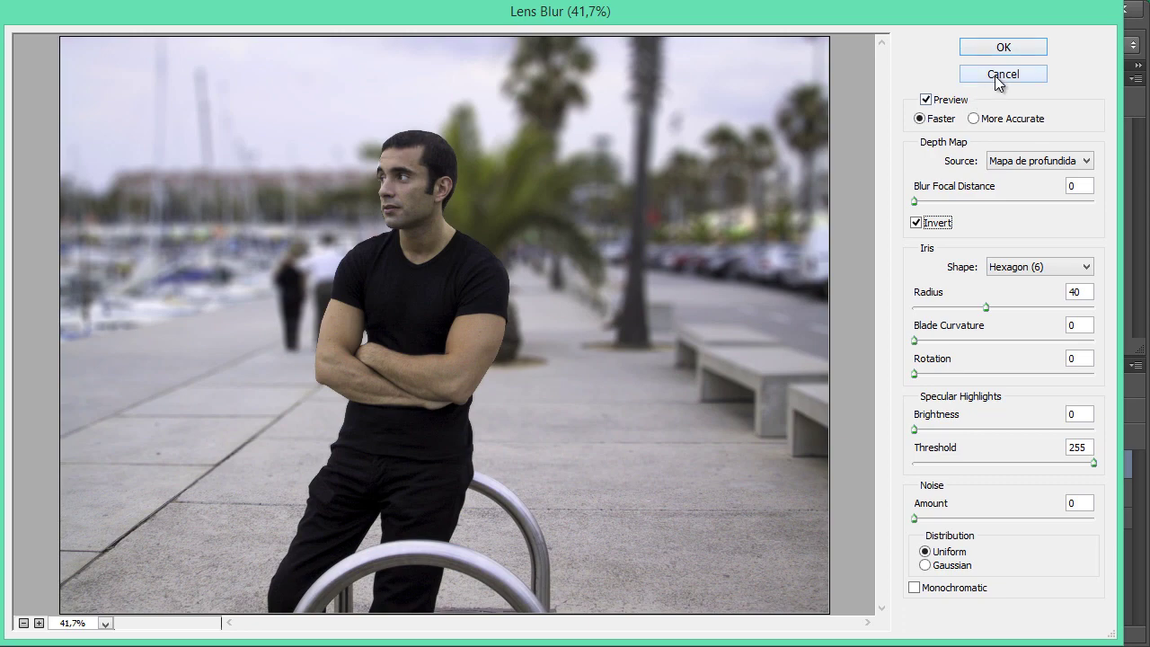
{"action": "left_click", "coordinate": [995, 76]}
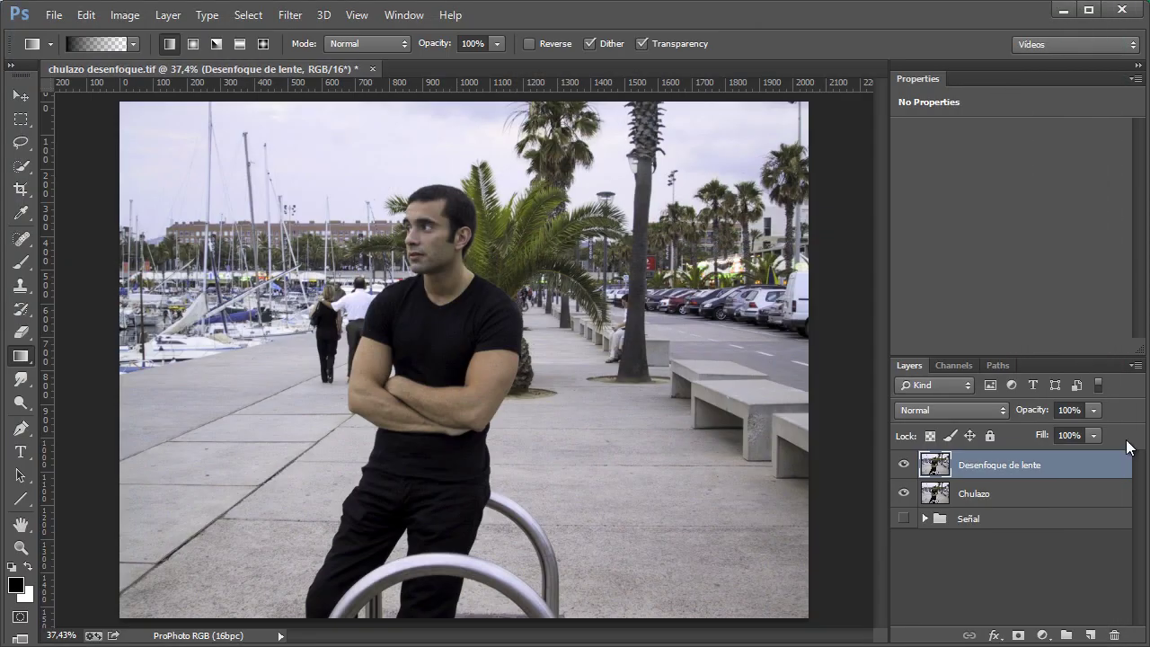
Step: Show the Señal group, move it to the top, raise the sign, then view Mapa de profundidad
{"action": "key", "text": "v"}
{"action": "left_click", "coordinate": [1000, 580]}
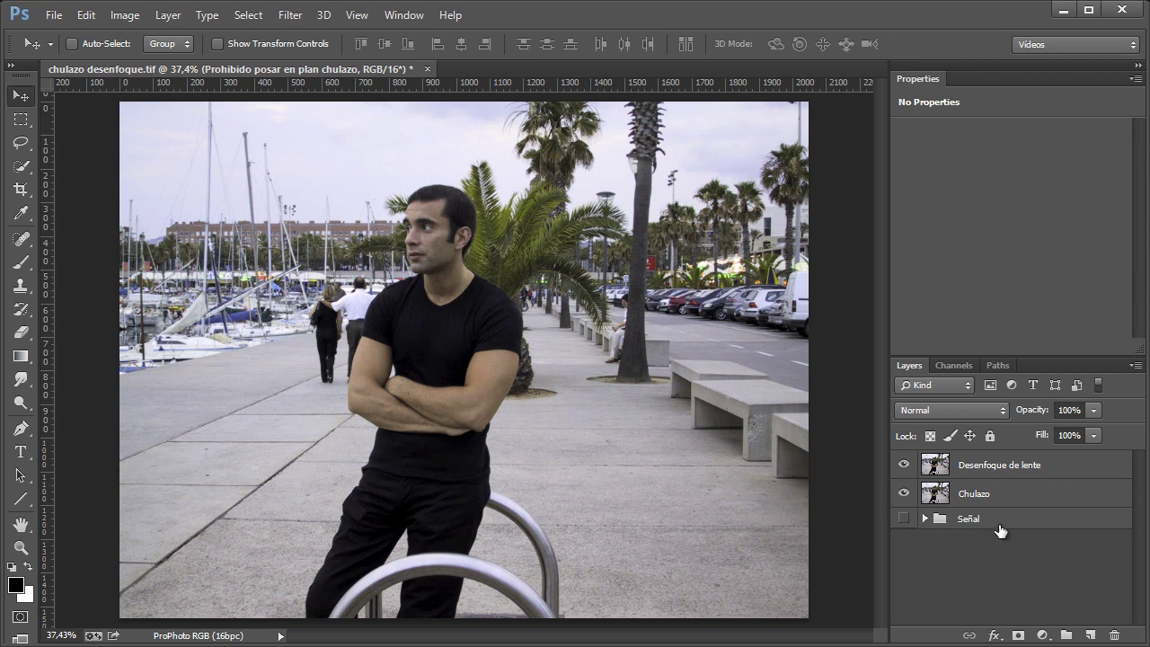
{"action": "left_click", "coordinate": [903, 523]}
{"action": "mouse_move", "coordinate": [969, 519]}
{"action": "left_mouse_down"}
{"action": "mouse_move", "coordinate": [991, 498]}
{"action": "mouse_move", "coordinate": [991, 458]}
{"action": "left_mouse_up"}
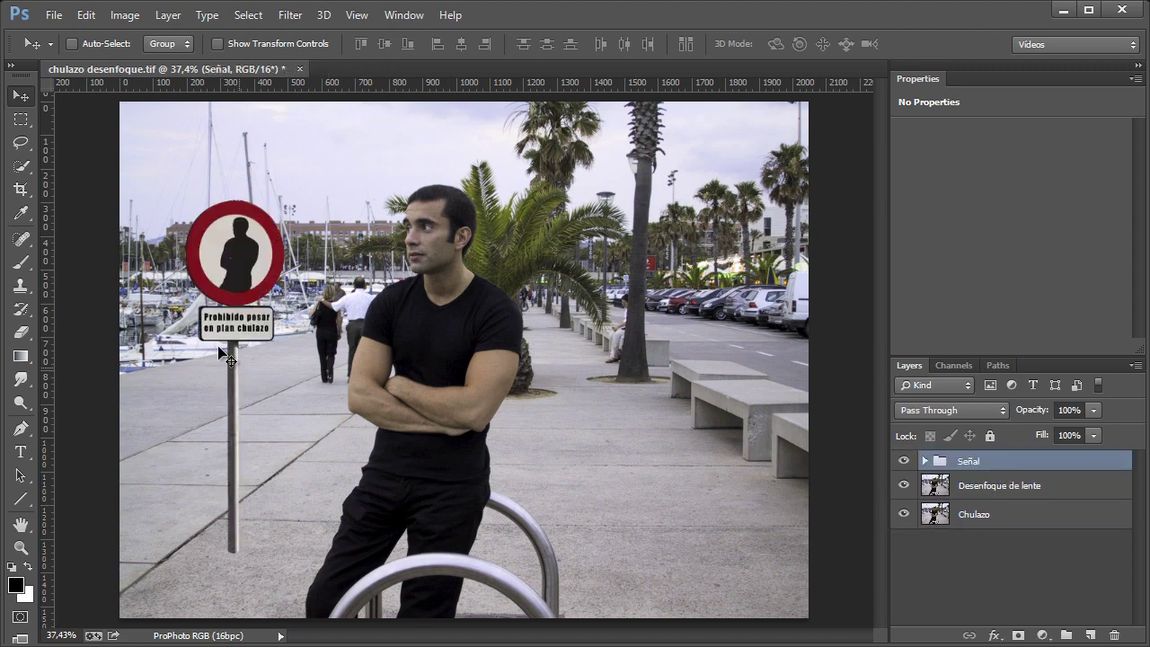
{"action": "scroll", "coordinate": [210, 324], "scroll_direction": "up", "scroll_amount": 3}
{"action": "scroll", "coordinate": [265, 334], "scroll_direction": "down", "scroll_amount": 3}
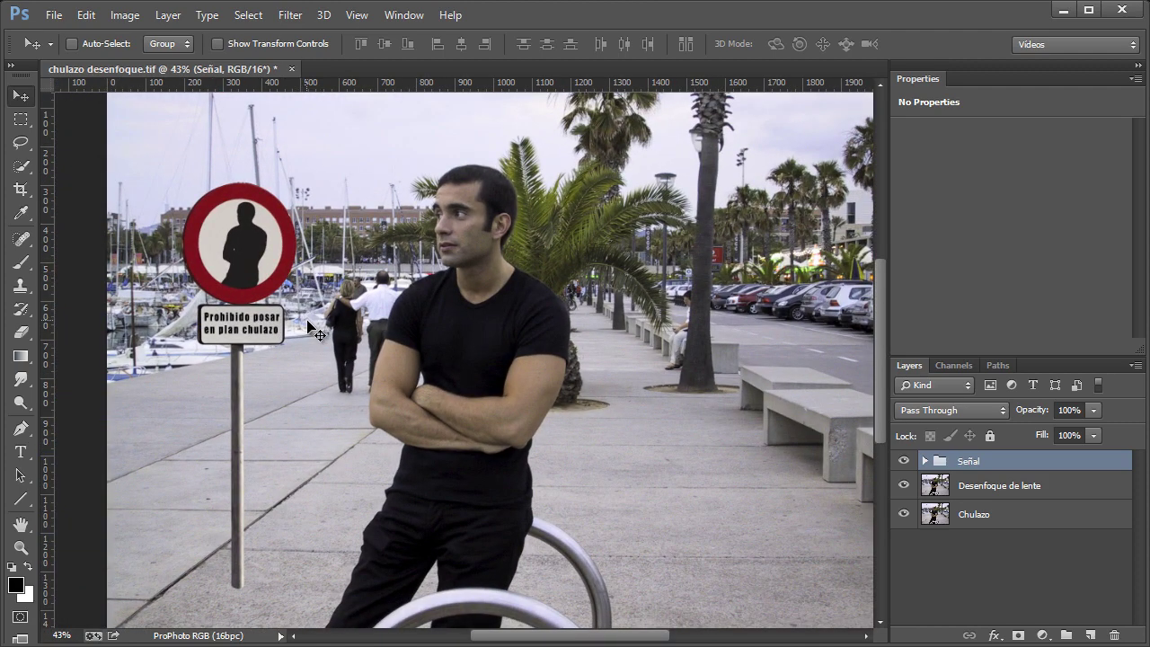
{"action": "mouse_move", "coordinate": [253, 402]}
{"action": "left_mouse_down"}
{"action": "mouse_move", "coordinate": [241, 339]}
{"action": "mouse_move", "coordinate": [241, 354]}
{"action": "left_mouse_up"}
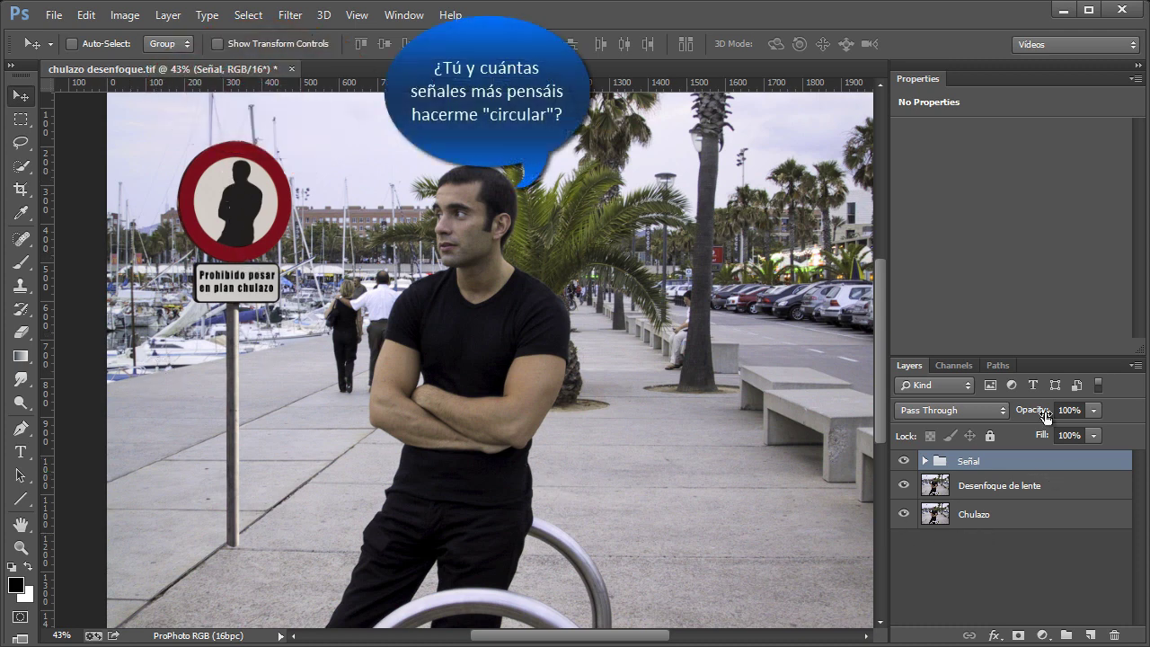
{"action": "left_click", "coordinate": [954, 364]}
{"action": "left_click", "coordinate": [984, 523]}
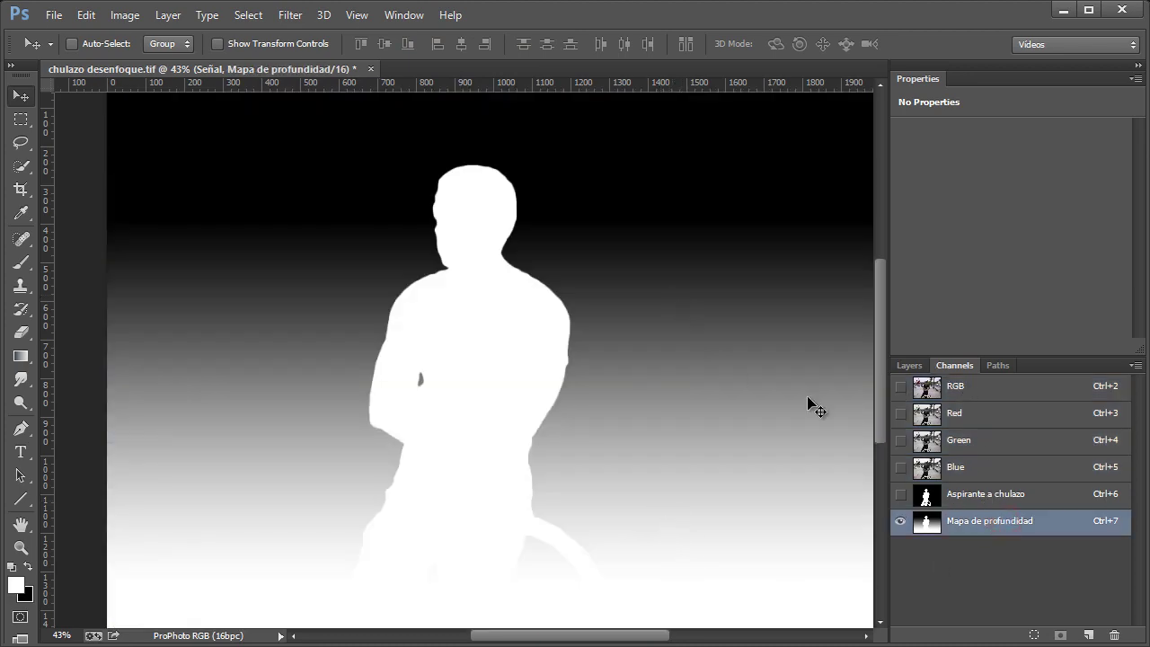
{"action": "left_click", "coordinate": [910, 365]}
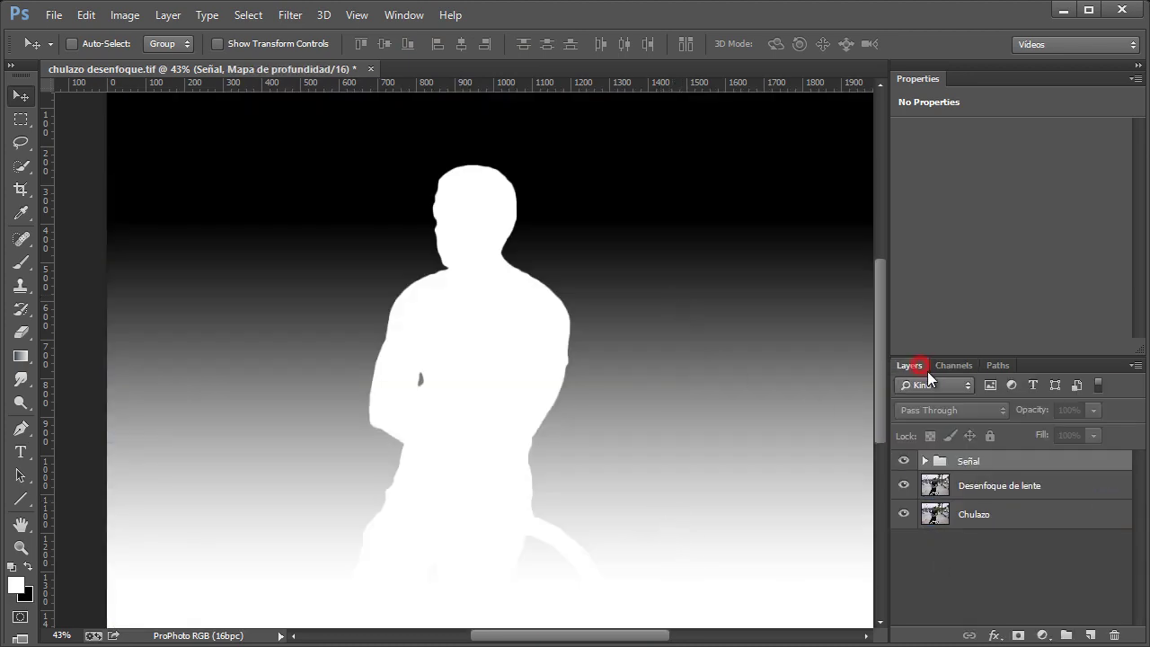
{"action": "left_click", "coordinate": [960, 462]}
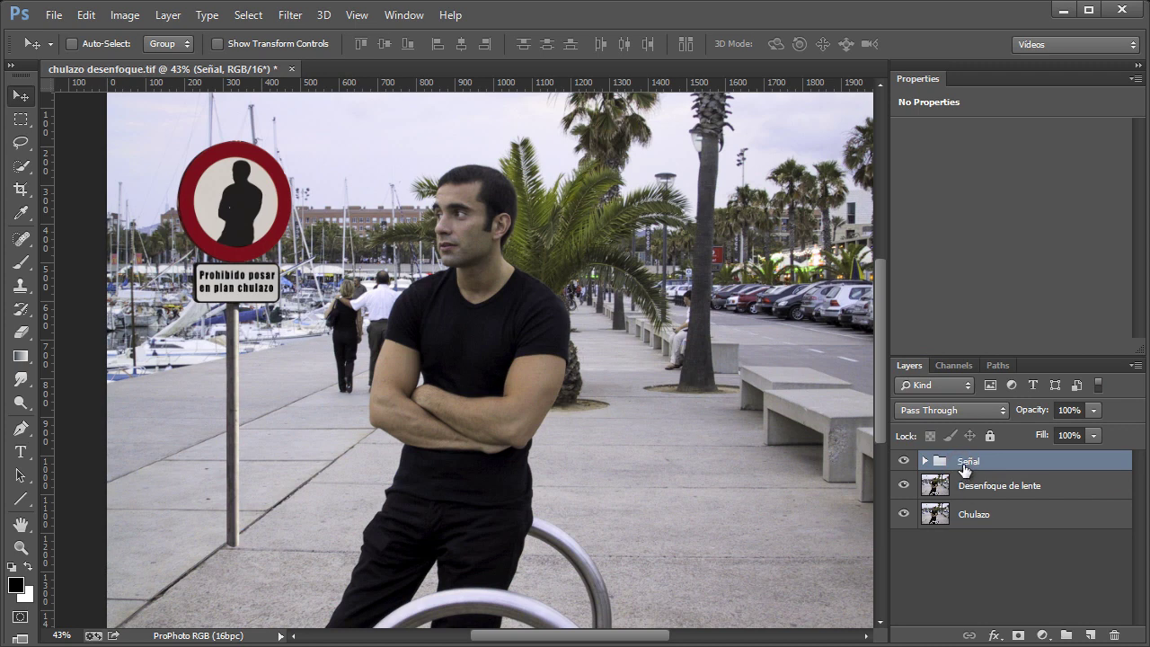
{"action": "key", "text": "ctrl+alt+shift+e"}
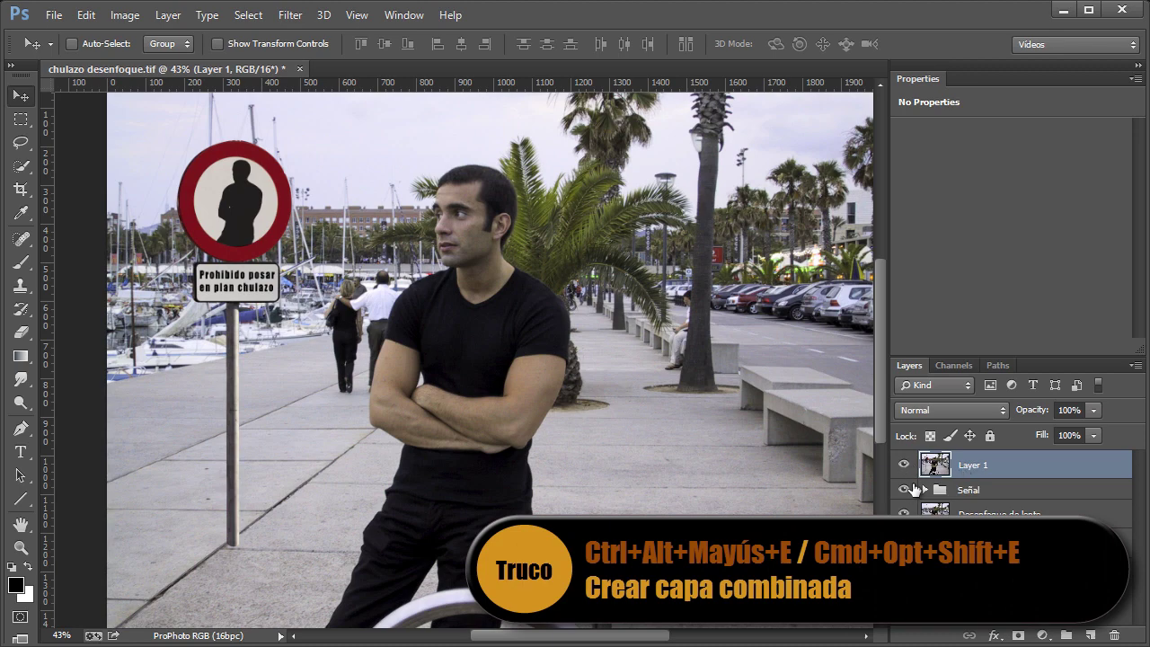
{"action": "left_click_drag", "start_coordinate": [904, 489], "coordinate": [903, 543]}
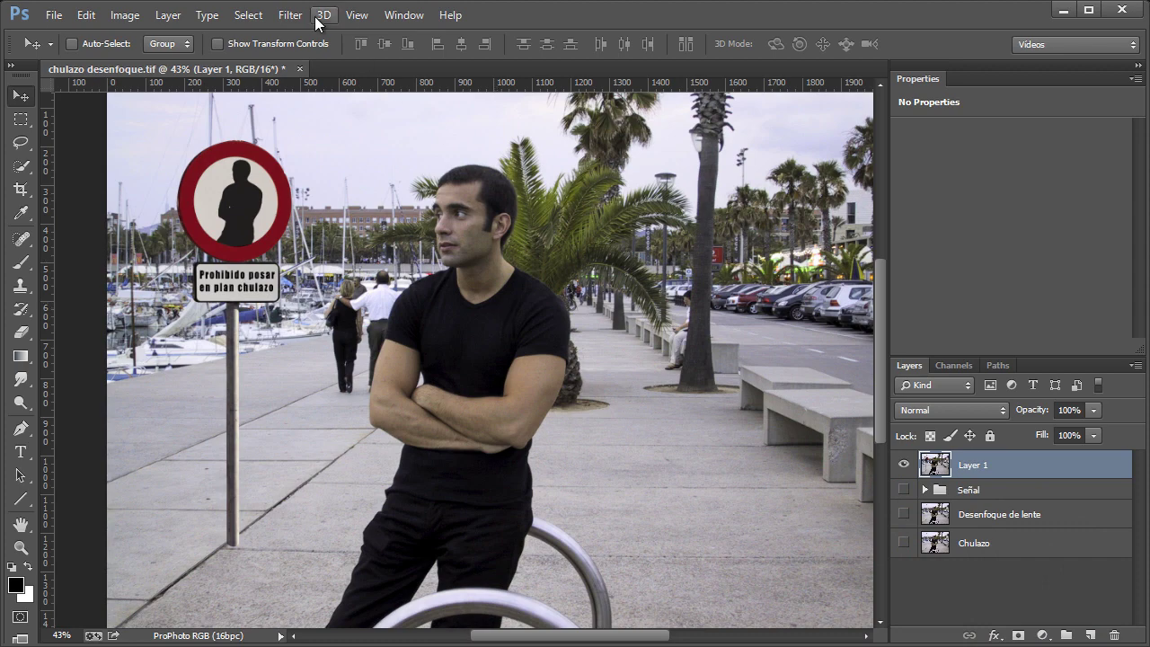
{"action": "left_click", "coordinate": [291, 15]}
{"action": "mouse_move", "coordinate": [299, 213]}
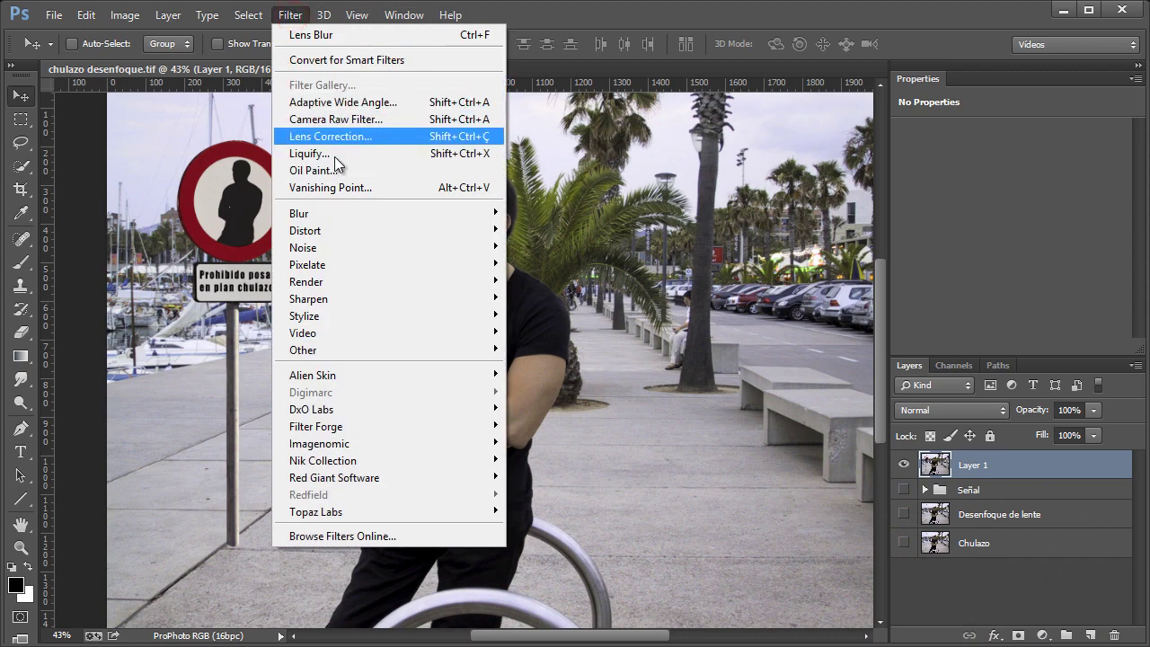
{"action": "left_click", "coordinate": [172, 360]}
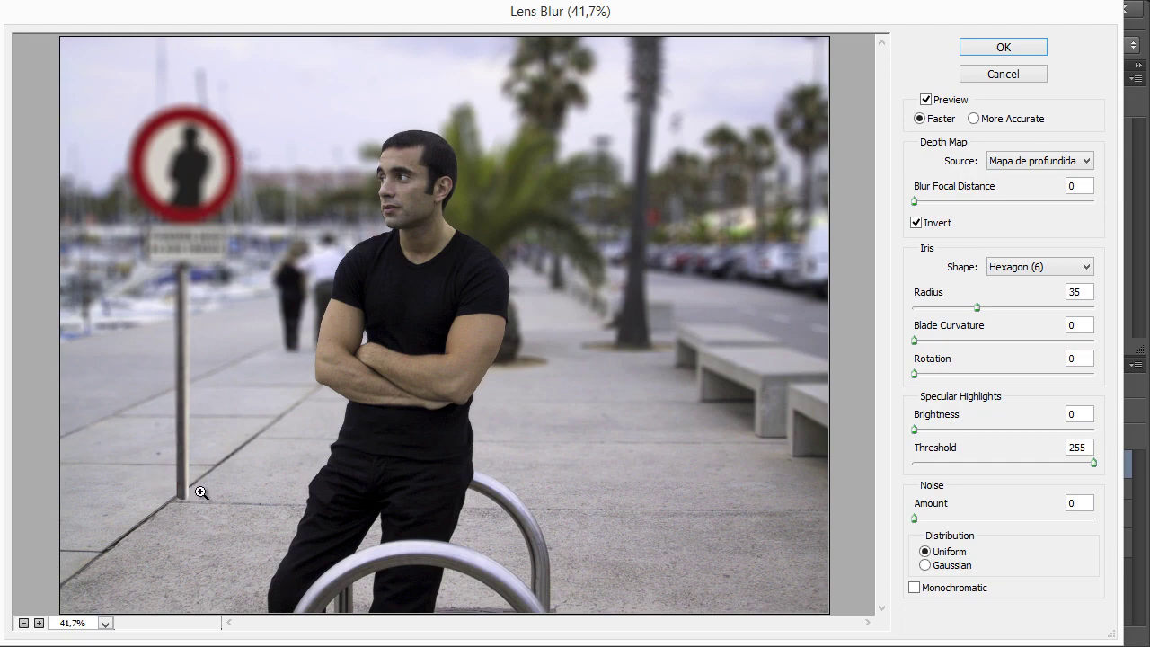
{"action": "key", "text": "ctrl+plus"}
{"action": "key", "text": "ctrl+plus"}
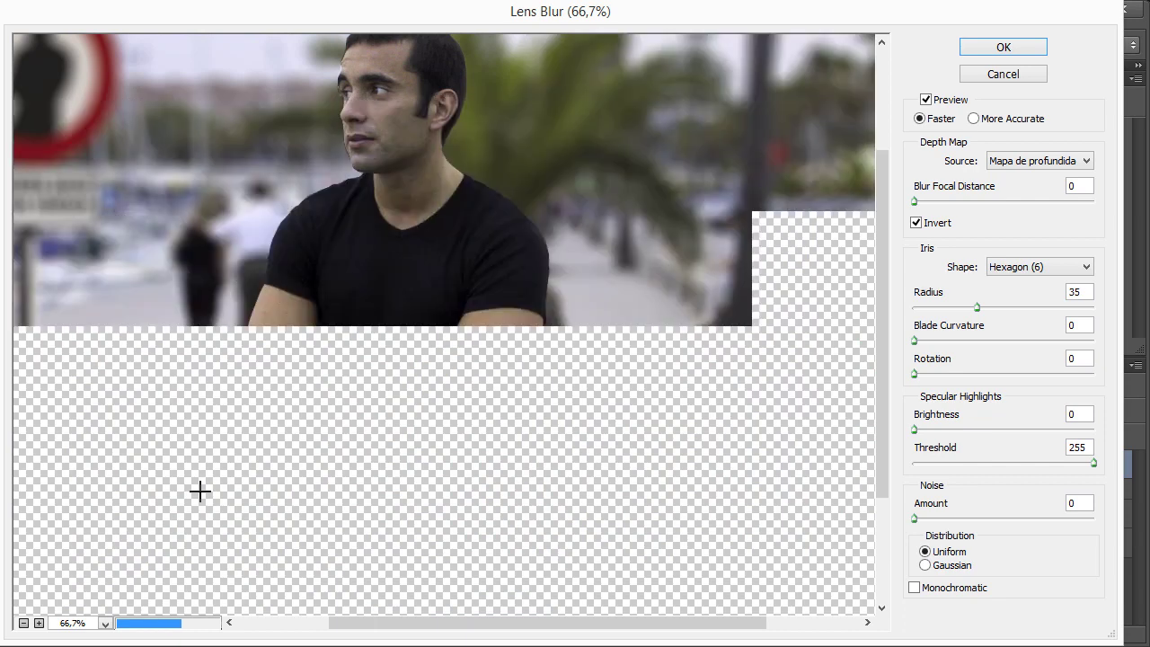
{"action": "left_click_drag", "start_coordinate": [218, 490], "coordinate": [420, 370]}
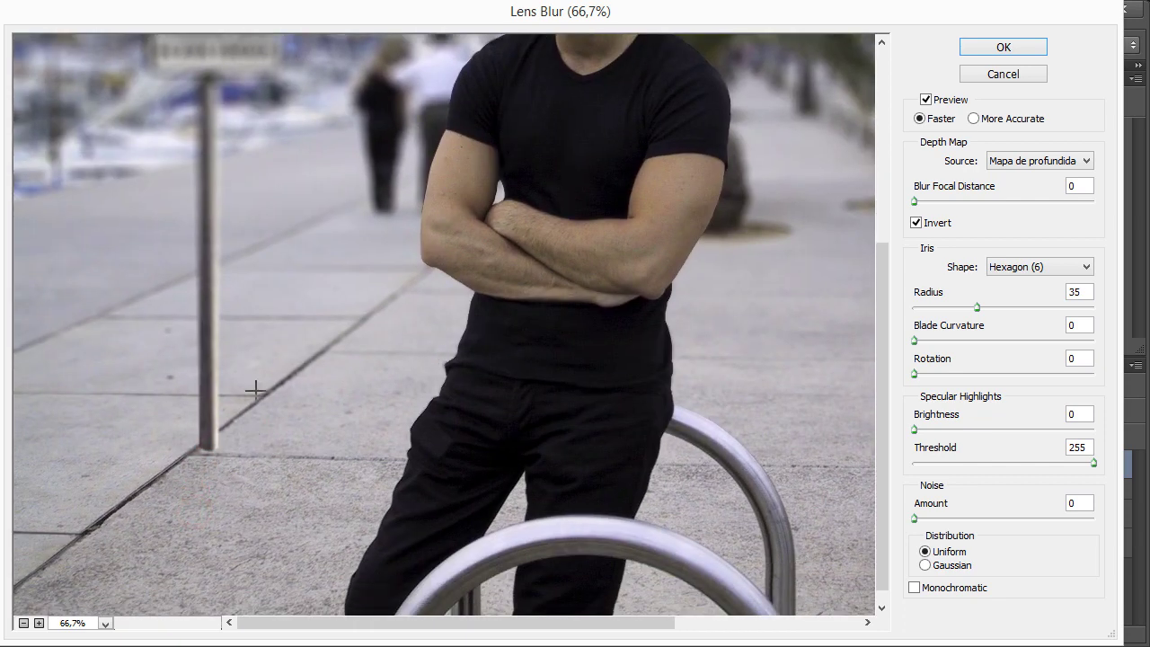
{"action": "left_click_drag", "start_coordinate": [329, 180], "coordinate": [339, 380]}
{"action": "left_click_drag", "start_coordinate": [344, 282], "coordinate": [354, 336]}
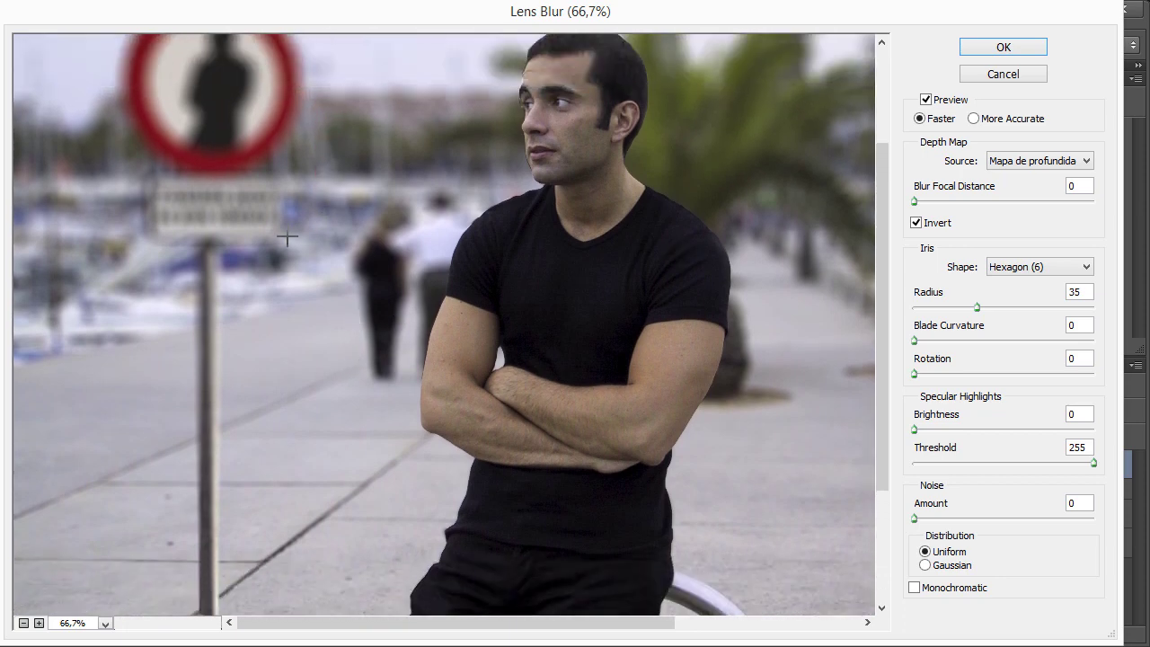
{"action": "key", "text": "Escape"}
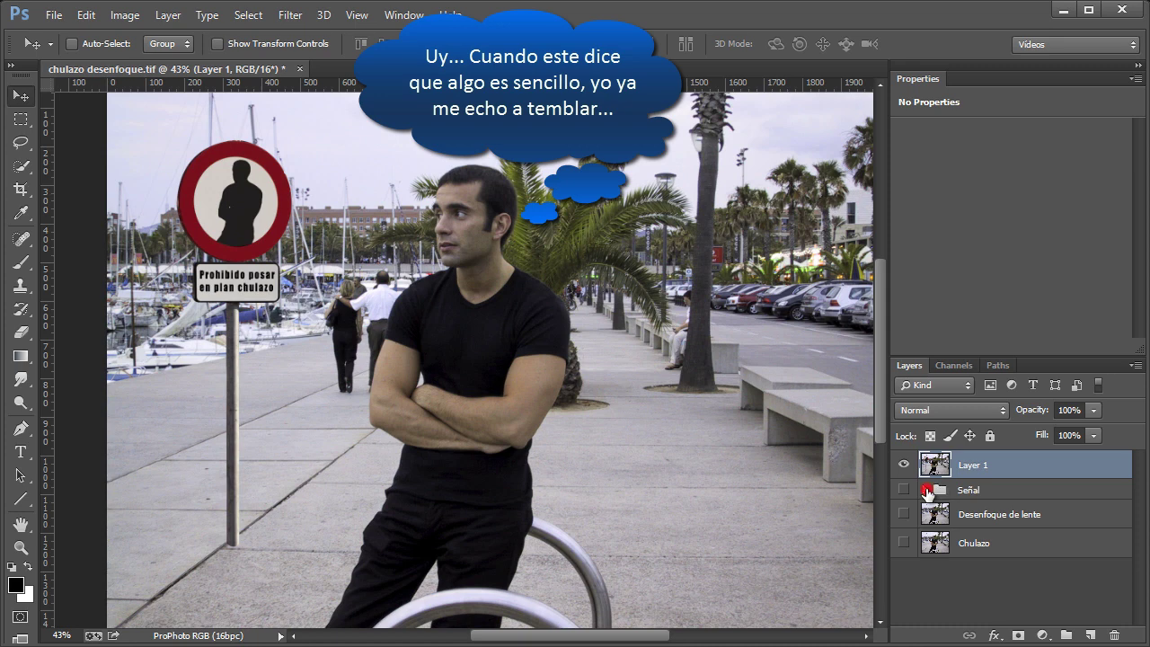
Step: Load the sign and pole outline as a selection and display the Mapa de profundidad channel
{"action": "left_click", "coordinate": [926, 490]}
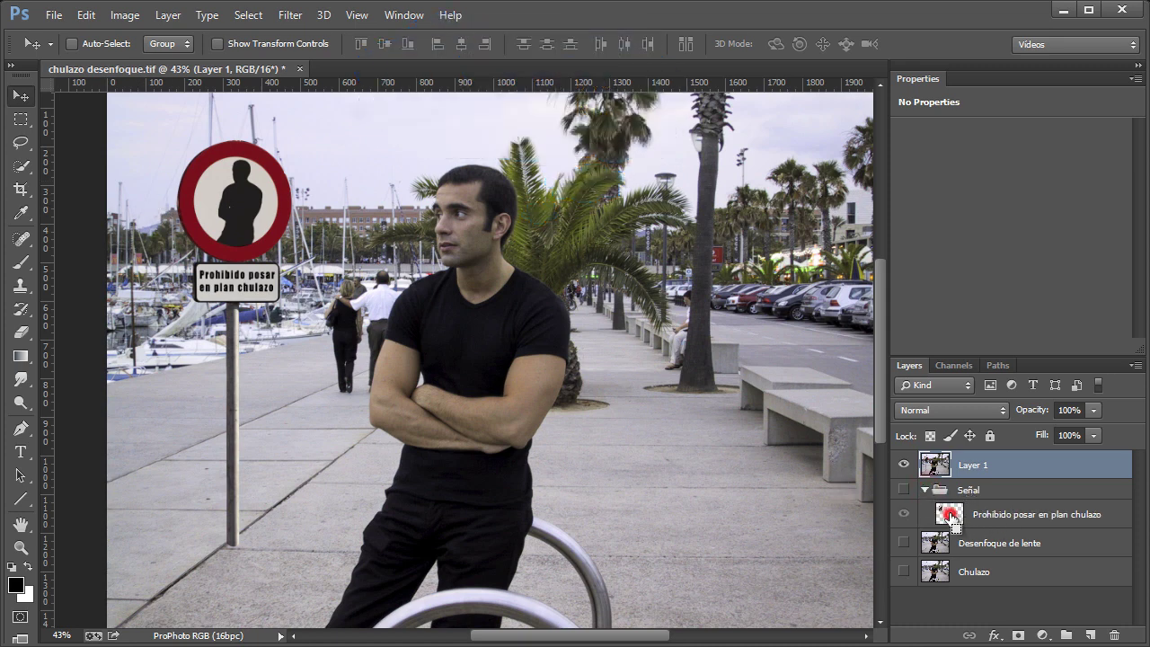
{"action": "left_click", "coordinate": [951, 519], "text": "ctrl"}
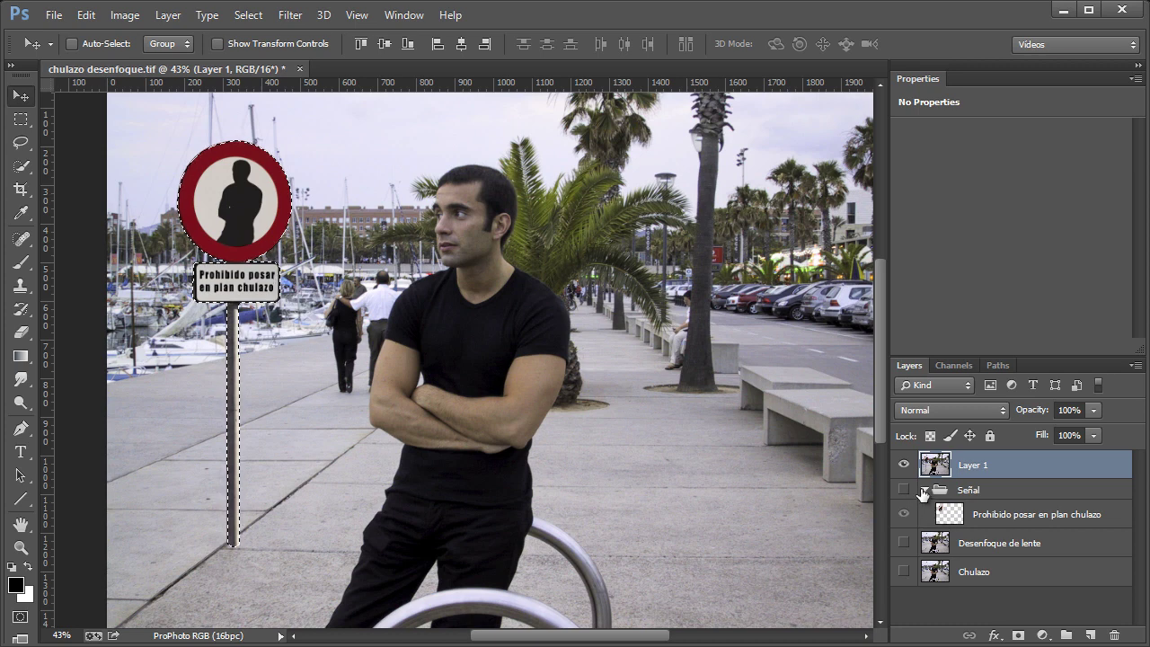
{"action": "left_click", "coordinate": [927, 489]}
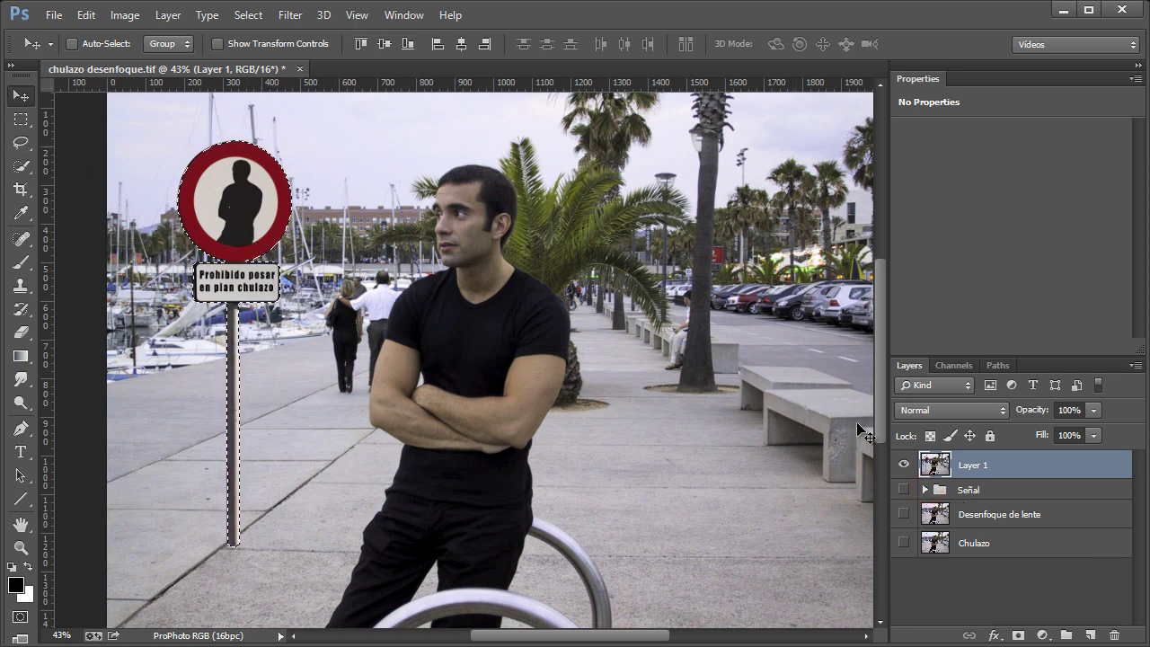
{"action": "left_click", "coordinate": [954, 366]}
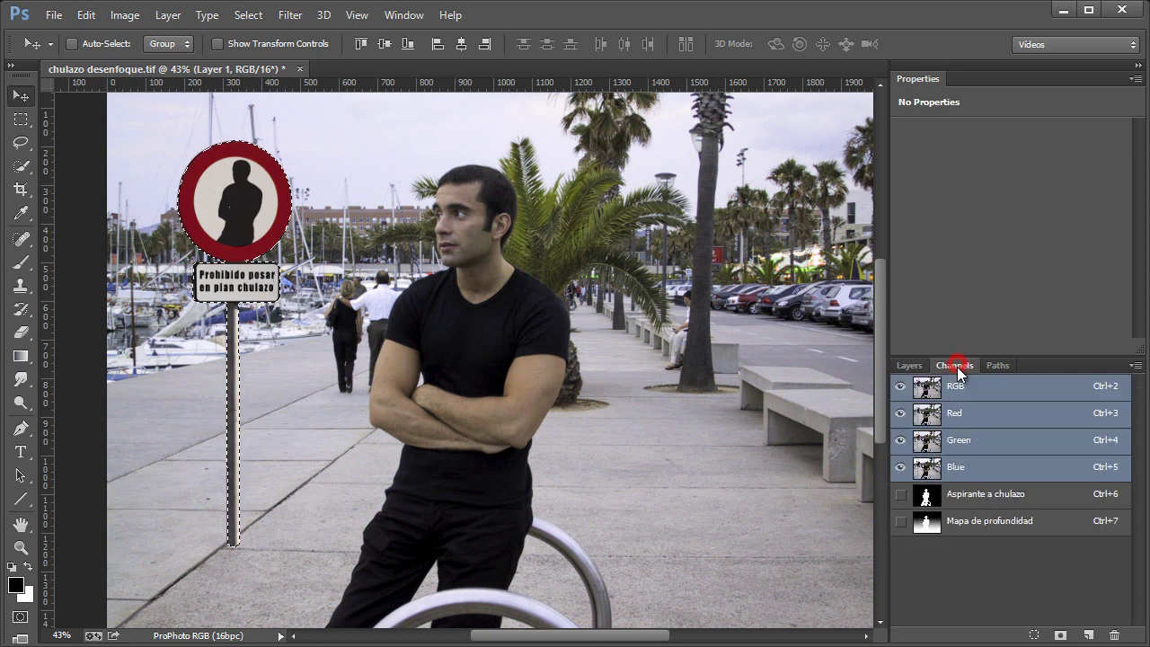
{"action": "left_click", "coordinate": [981, 521]}
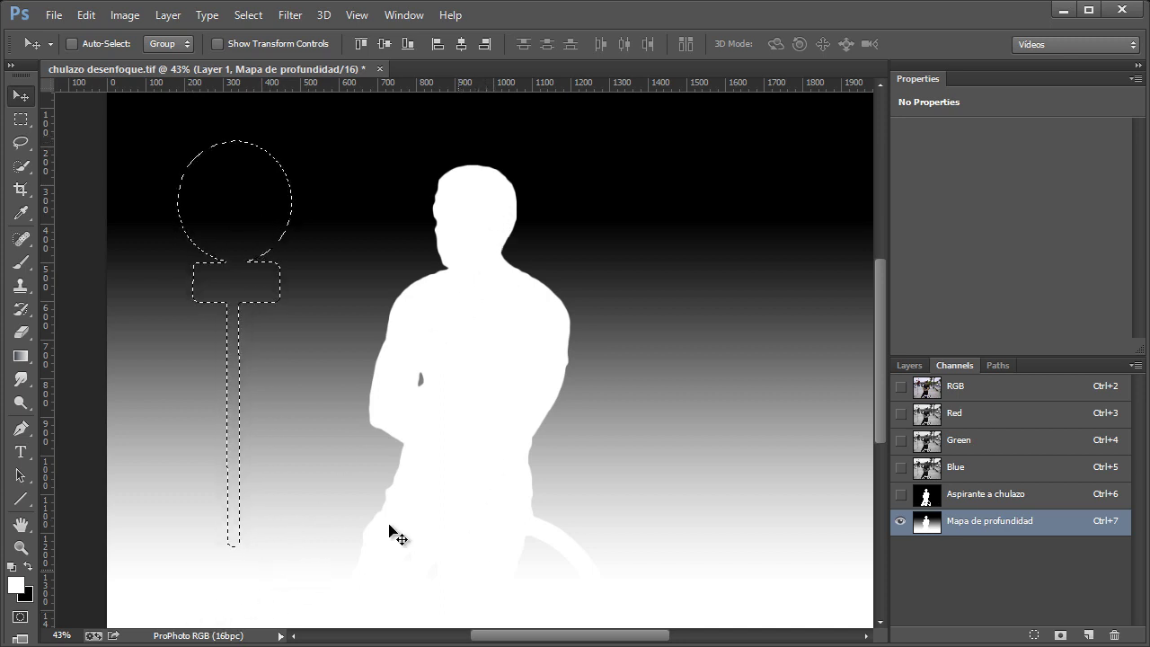
Step: Zoom near the pole's base, sample its light tone with the Eyedropper, and start a Fill
{"action": "mouse_move", "coordinate": [218, 581]}
{"action": "left_mouse_down"}
{"action": "mouse_move", "coordinate": [301, 413]}
{"action": "mouse_move", "coordinate": [349, 400]}
{"action": "left_mouse_up"}
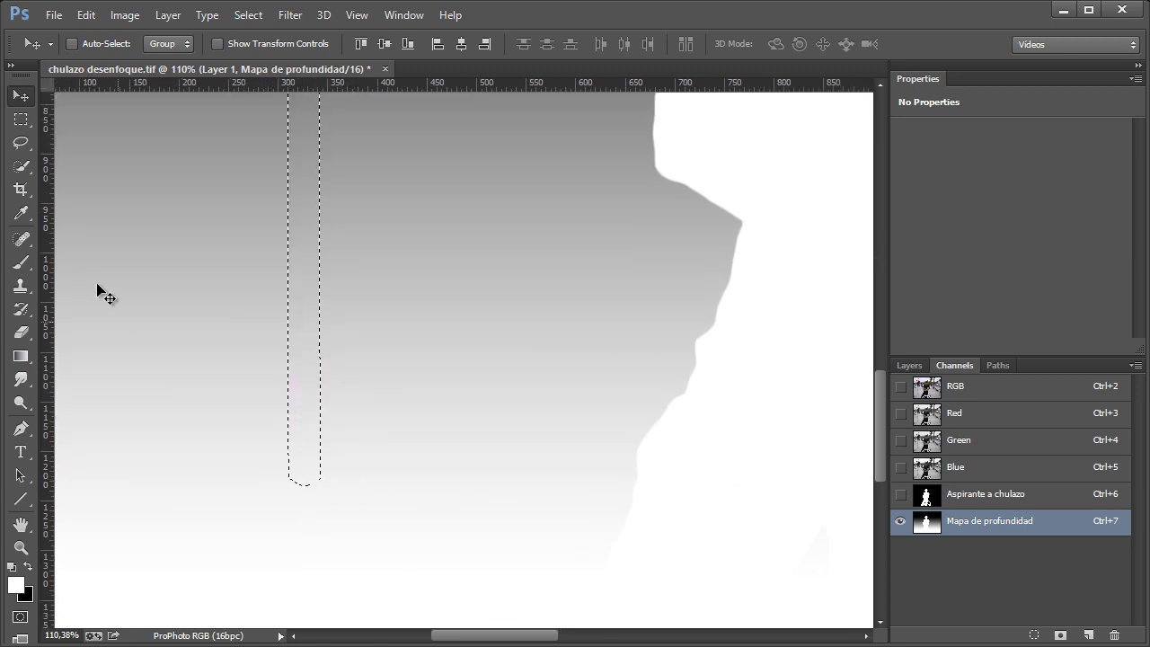
{"action": "left_click", "coordinate": [21, 213]}
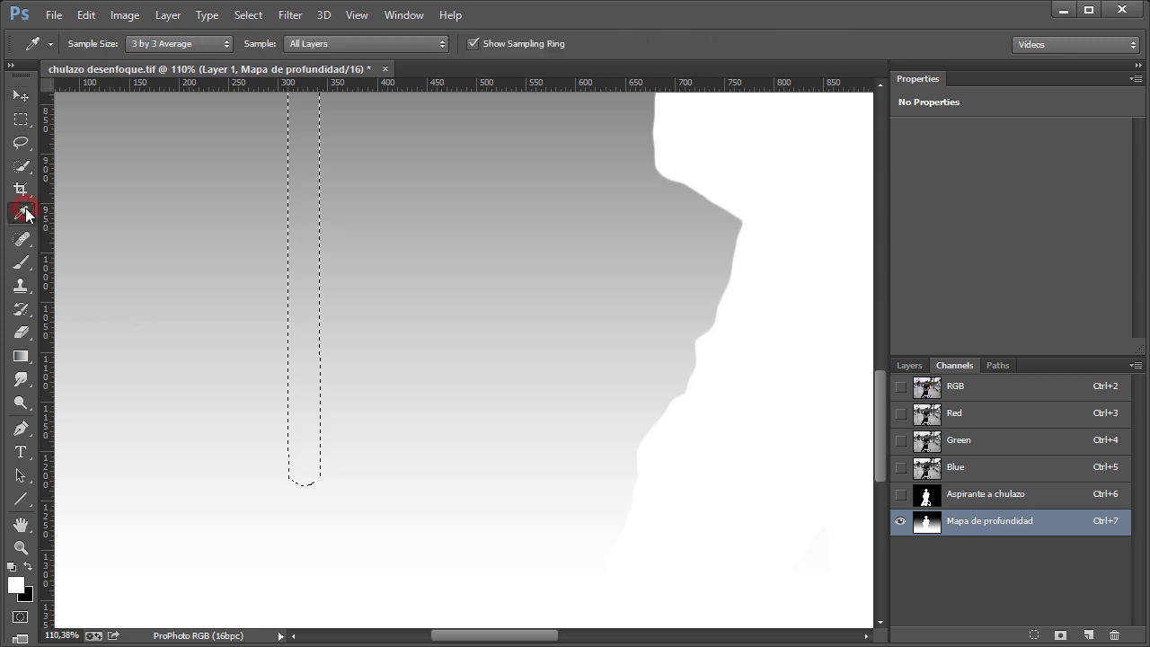
{"action": "left_click", "coordinate": [309, 479]}
{"action": "scroll", "coordinate": [526, 372], "scroll_direction": "down", "scroll_amount": 5}
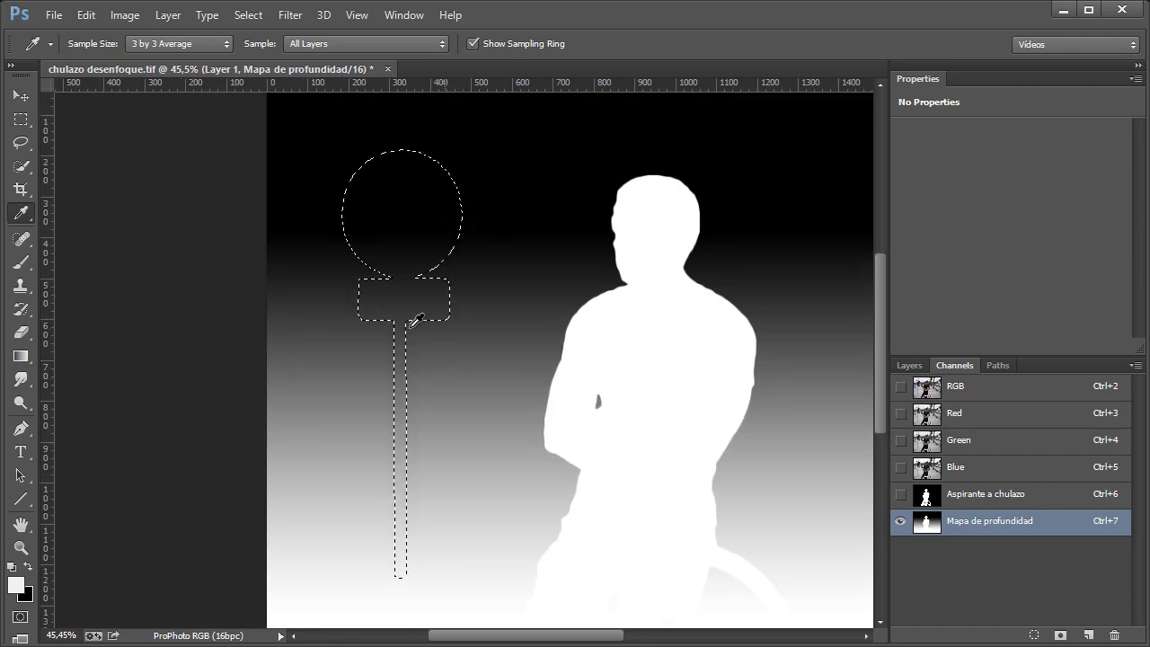
{"action": "left_click", "coordinate": [90, 16]}
{"action": "left_click", "coordinate": [141, 273]}
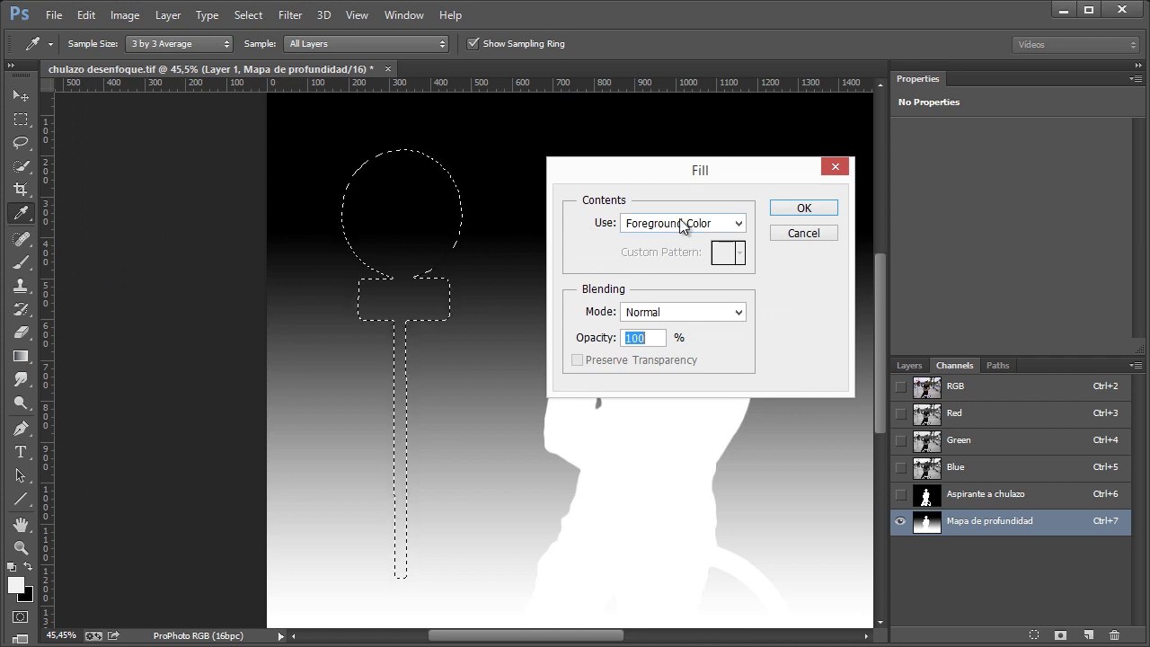
Step: Fill the sign selection with the sampled near-white tone, deselect, and reactivate Layer 1
{"action": "left_click", "coordinate": [804, 209]}
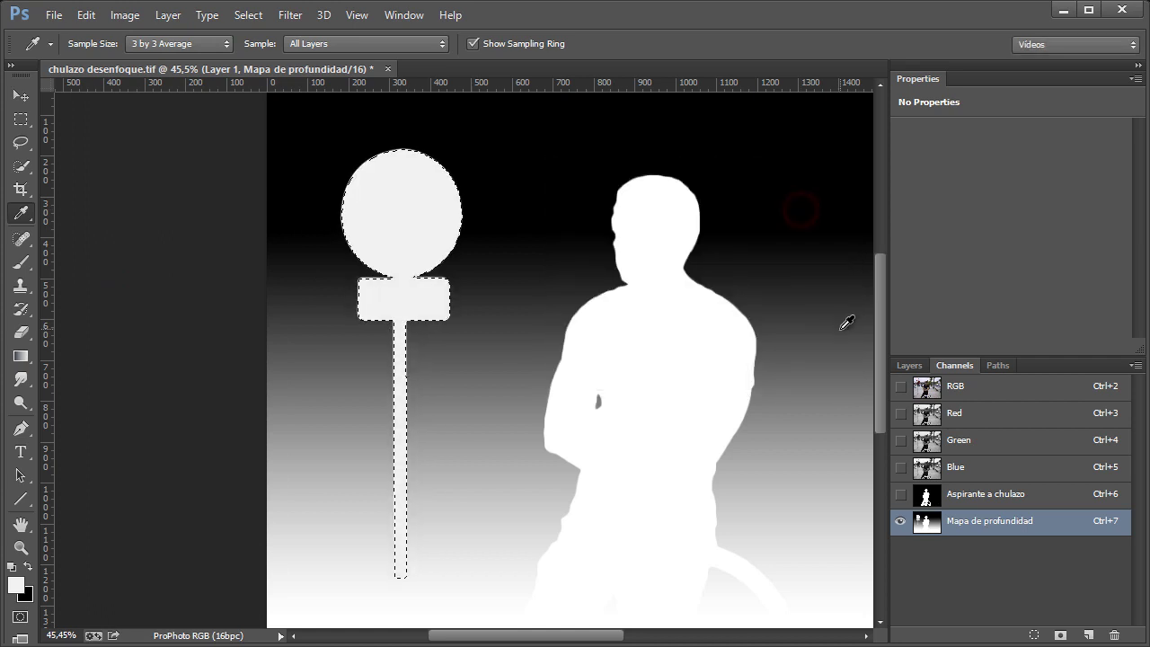
{"action": "key", "text": "ctrl+d"}
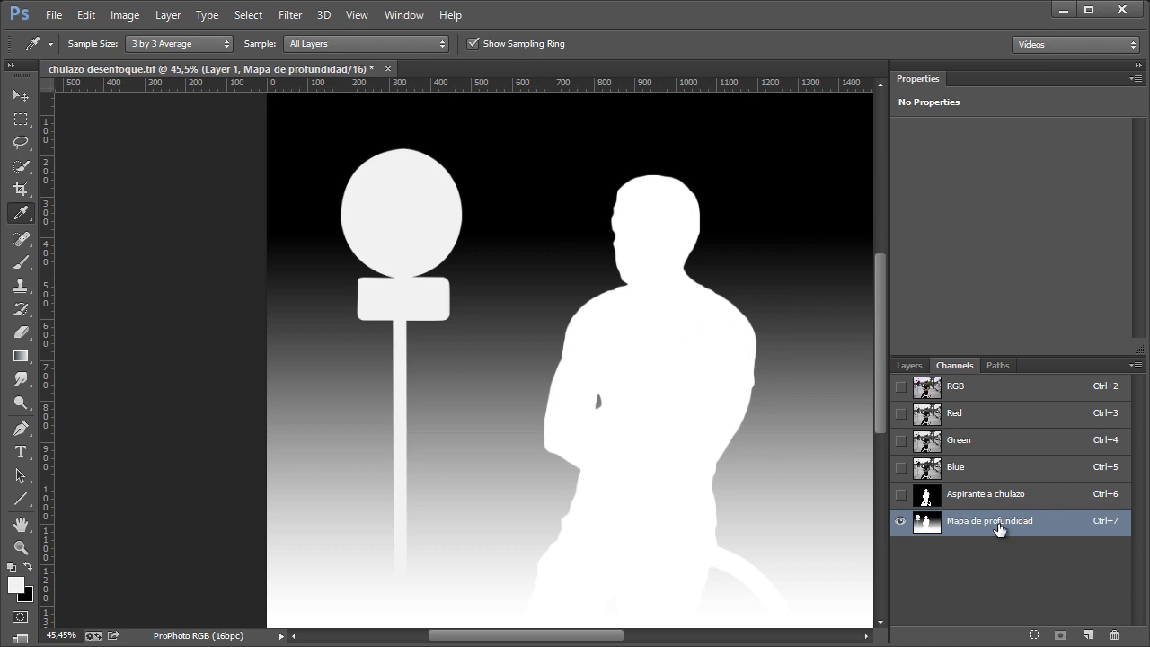
{"action": "left_click", "coordinate": [909, 365]}
{"action": "left_click", "coordinate": [973, 466]}
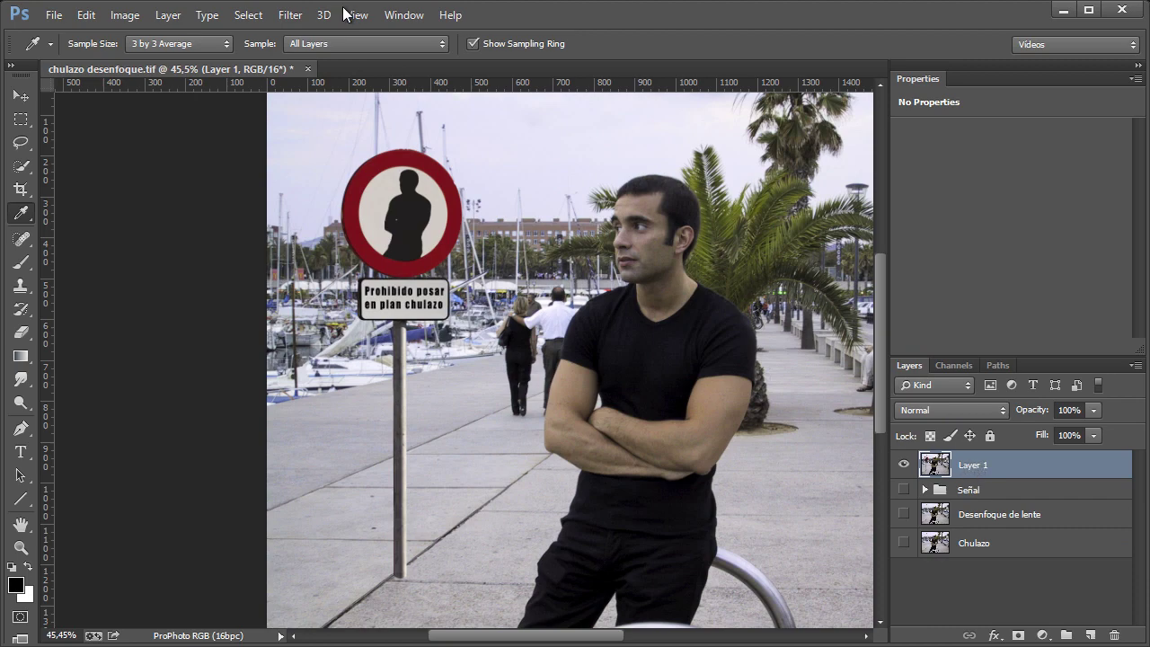
Step: Apply Lens Blur with the Mapa de profundidad source to Layer 1 and zoom out to fit
{"action": "left_click", "coordinate": [290, 16]}
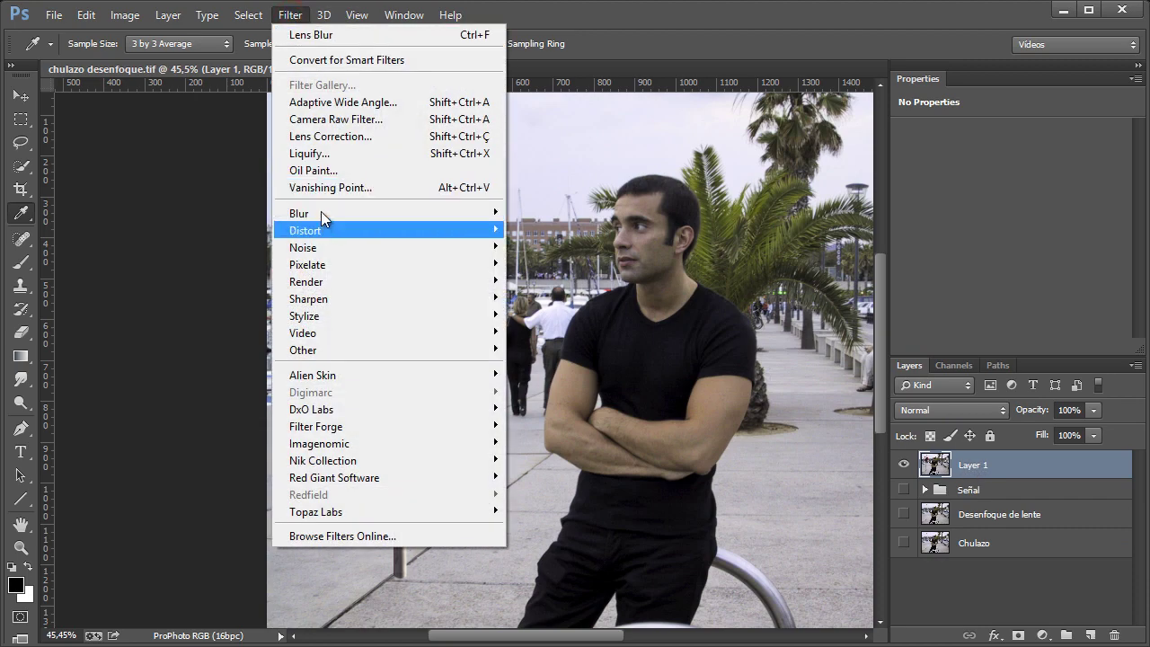
{"action": "mouse_move", "coordinate": [299, 213]}
{"action": "left_click", "coordinate": [176, 352]}
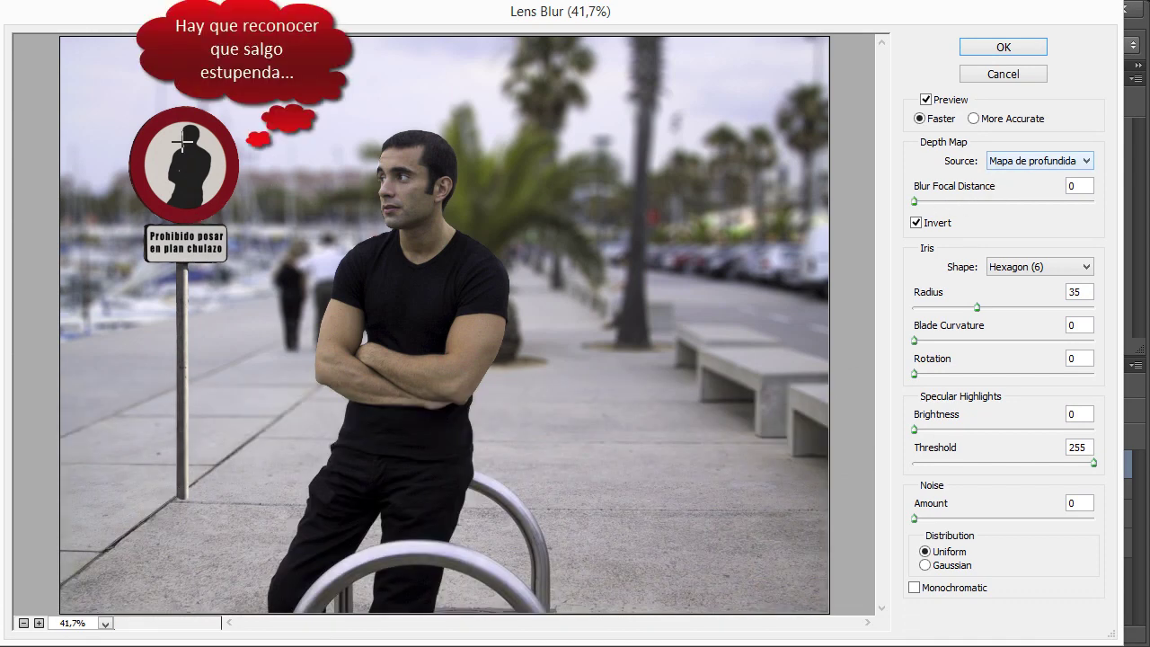
{"action": "left_click", "coordinate": [988, 47]}
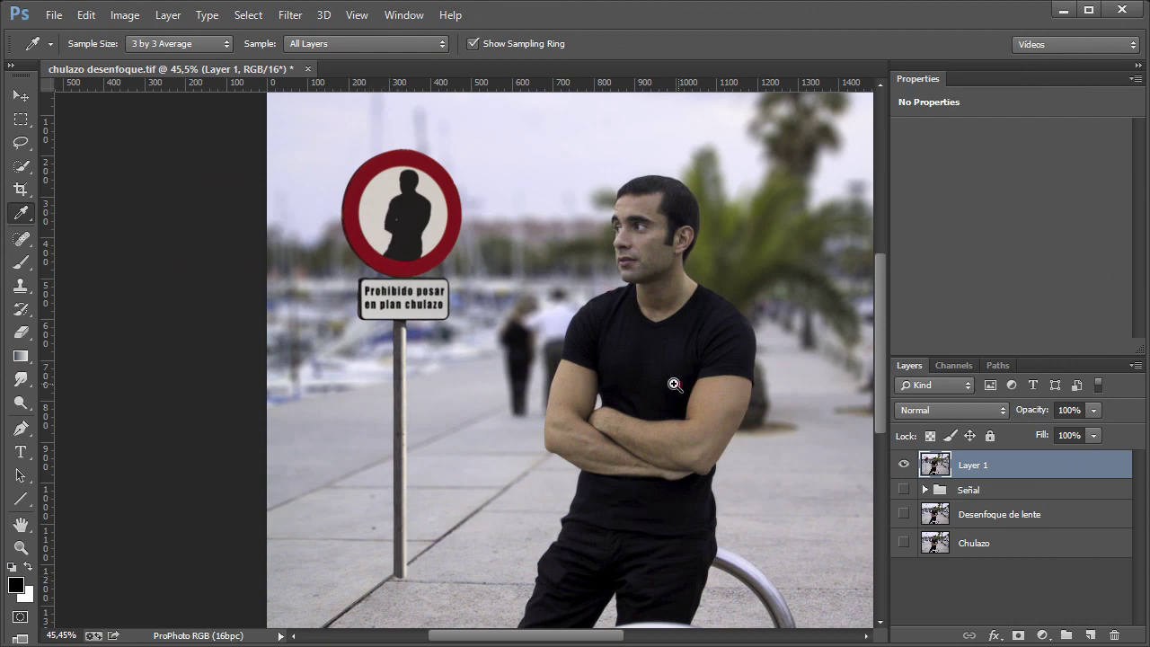
{"action": "left_click_drag", "start_coordinate": [674, 384], "coordinate": [379, 385]}
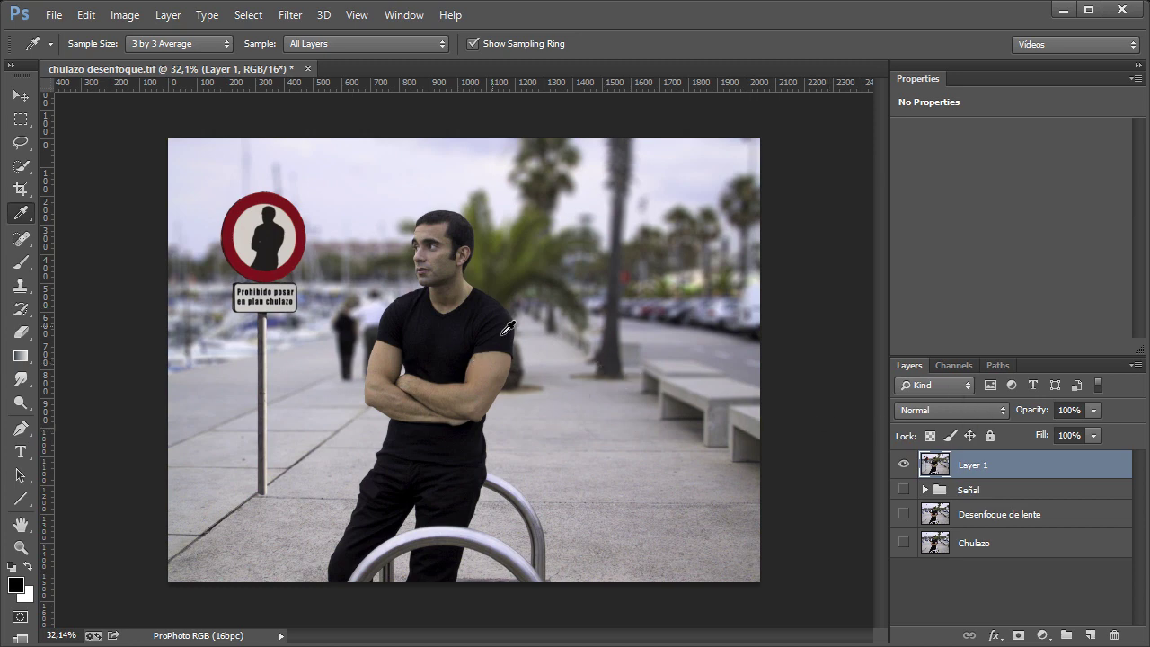
Step: Load the man's outline from the 'Aspirante a chulazo' channel and lasso-intersect it to head and neck
{"action": "left_click", "coordinate": [947, 367]}
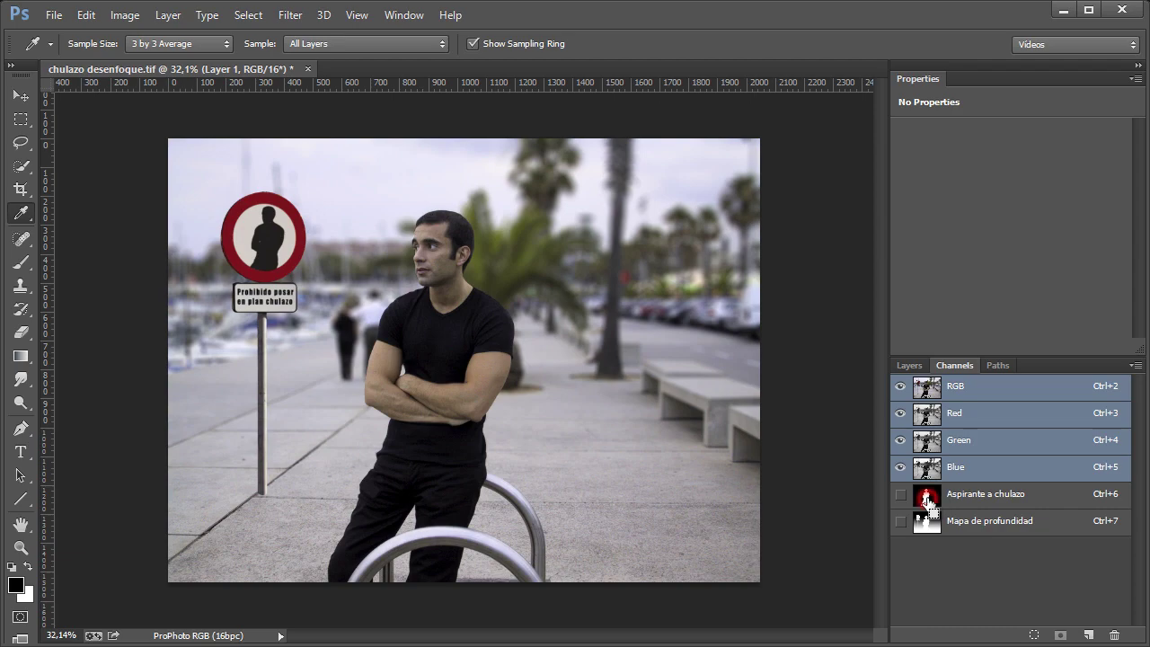
{"action": "left_click", "coordinate": [927, 501], "text": "ctrl"}
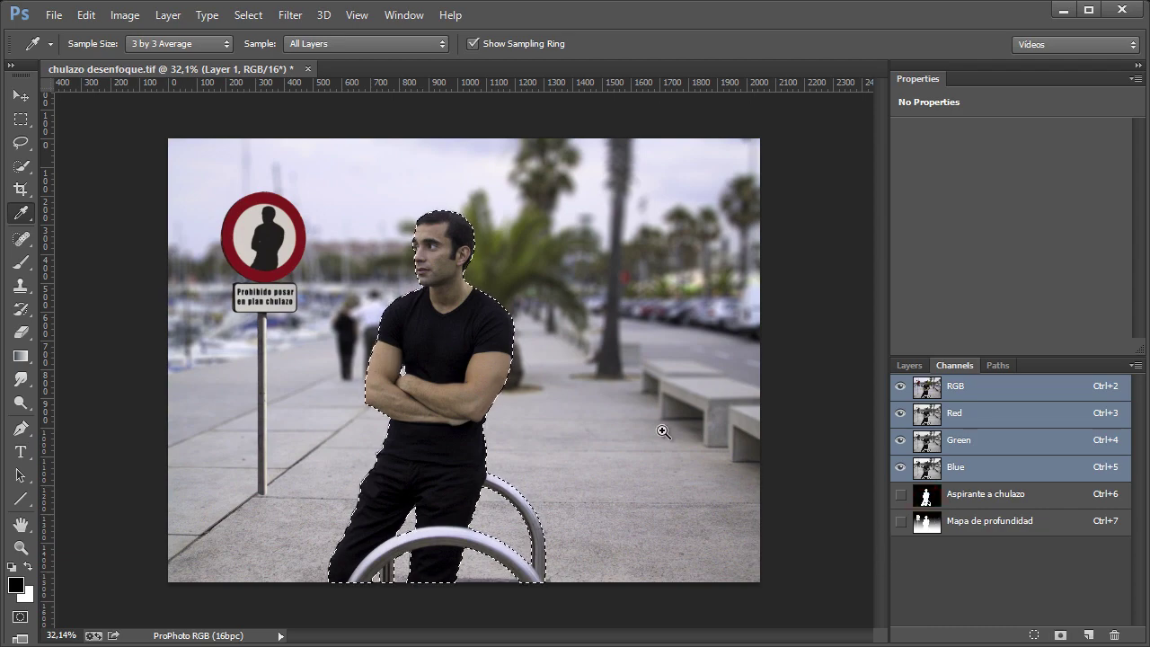
{"action": "mouse_move", "coordinate": [447, 278]}
{"action": "left_mouse_down"}
{"action": "mouse_move", "coordinate": [530, 308]}
{"action": "mouse_move", "coordinate": [585, 388]}
{"action": "left_mouse_up"}
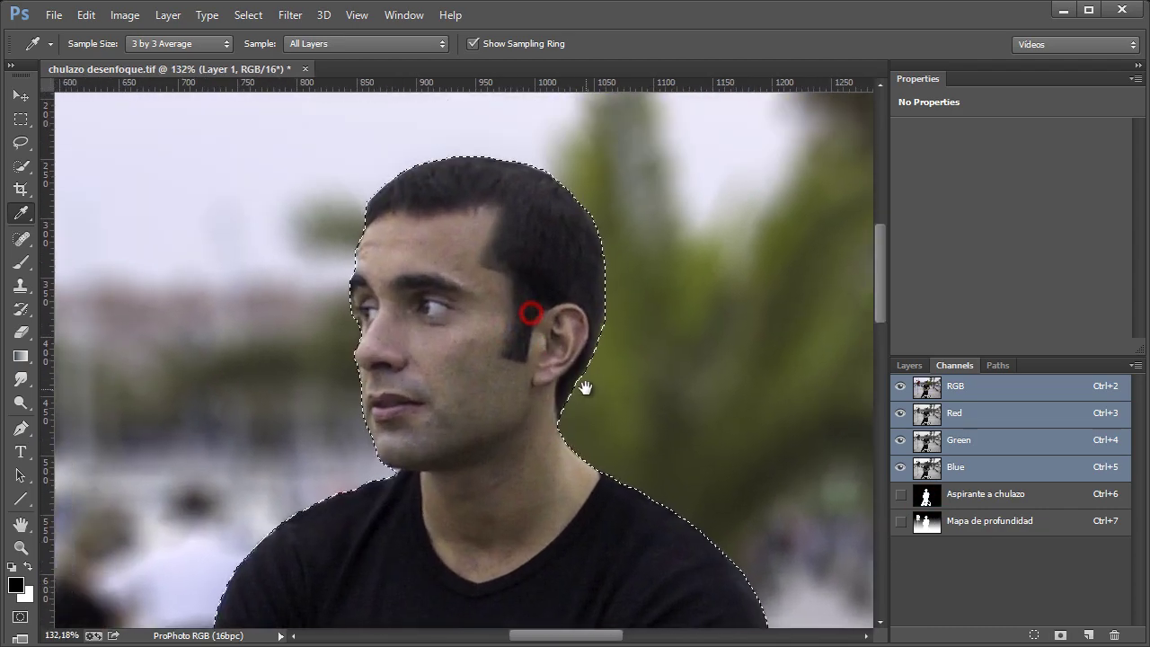
{"action": "left_click", "coordinate": [21, 142]}
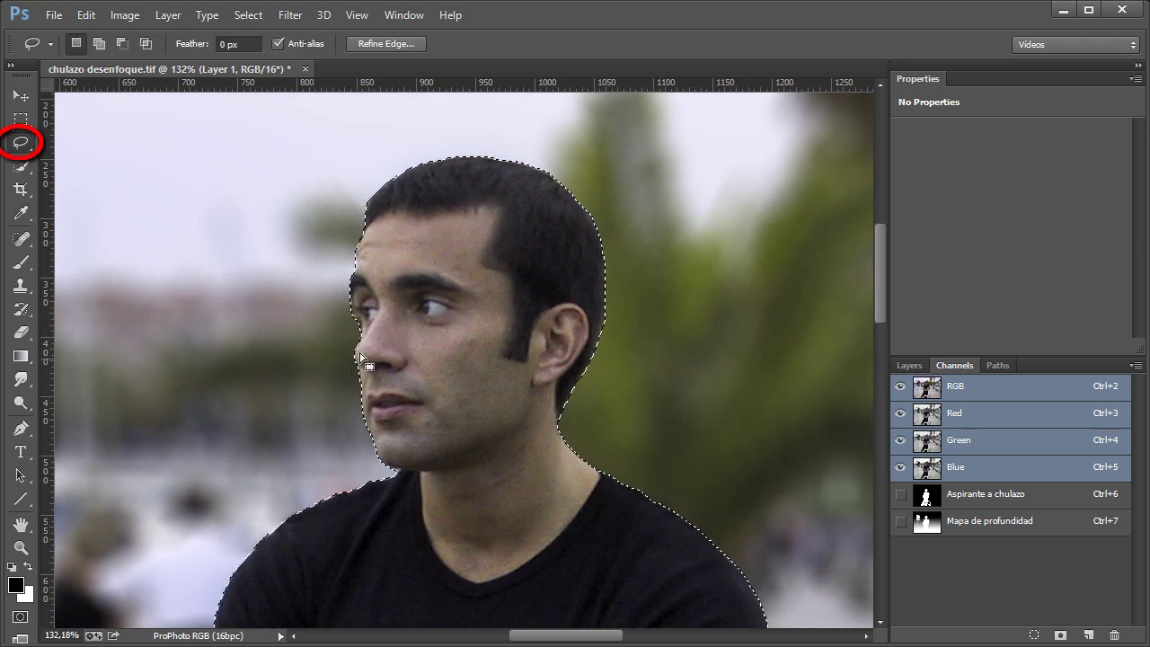
{"action": "key", "text": "alt"}
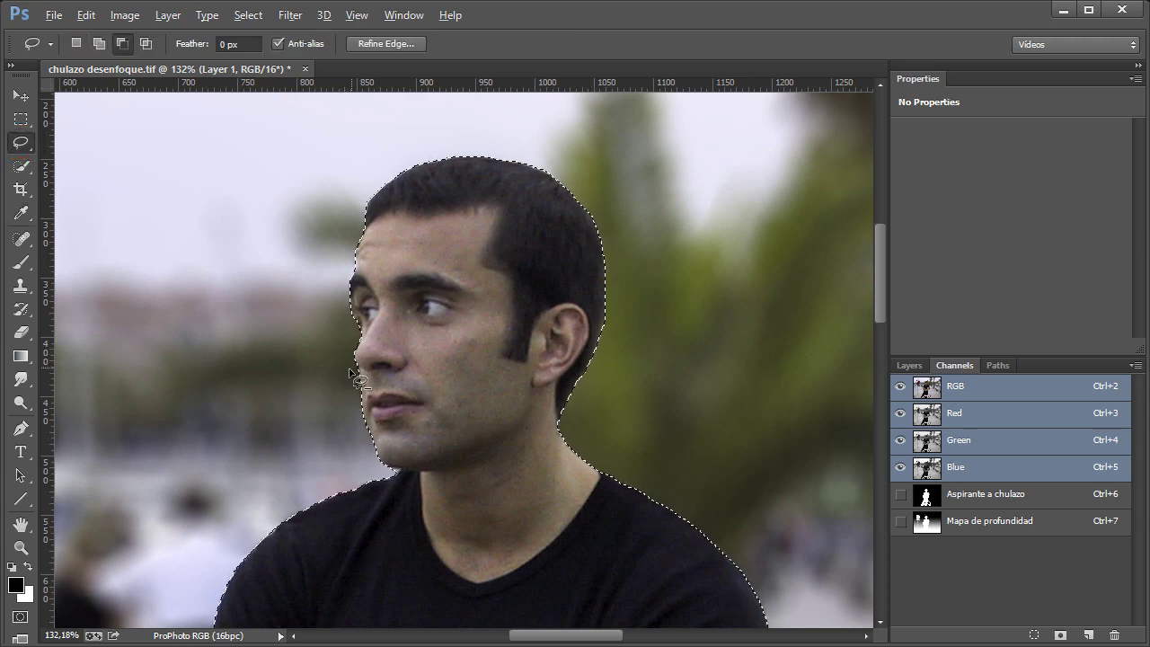
{"action": "key", "text": "shift"}
{"action": "mouse_move", "coordinate": [360, 135]}
{"action": "left_mouse_down"}
{"action": "mouse_move", "coordinate": [308, 243]}
{"action": "mouse_move", "coordinate": [358, 455]}
{"action": "mouse_move", "coordinate": [413, 555]}
{"action": "mouse_move", "coordinate": [521, 600]}
{"action": "mouse_move", "coordinate": [624, 495]}
{"action": "mouse_move", "coordinate": [636, 192]}
{"action": "mouse_move", "coordinate": [406, 128]}
{"action": "mouse_move", "coordinate": [377, 141]}
{"action": "left_mouse_up"}
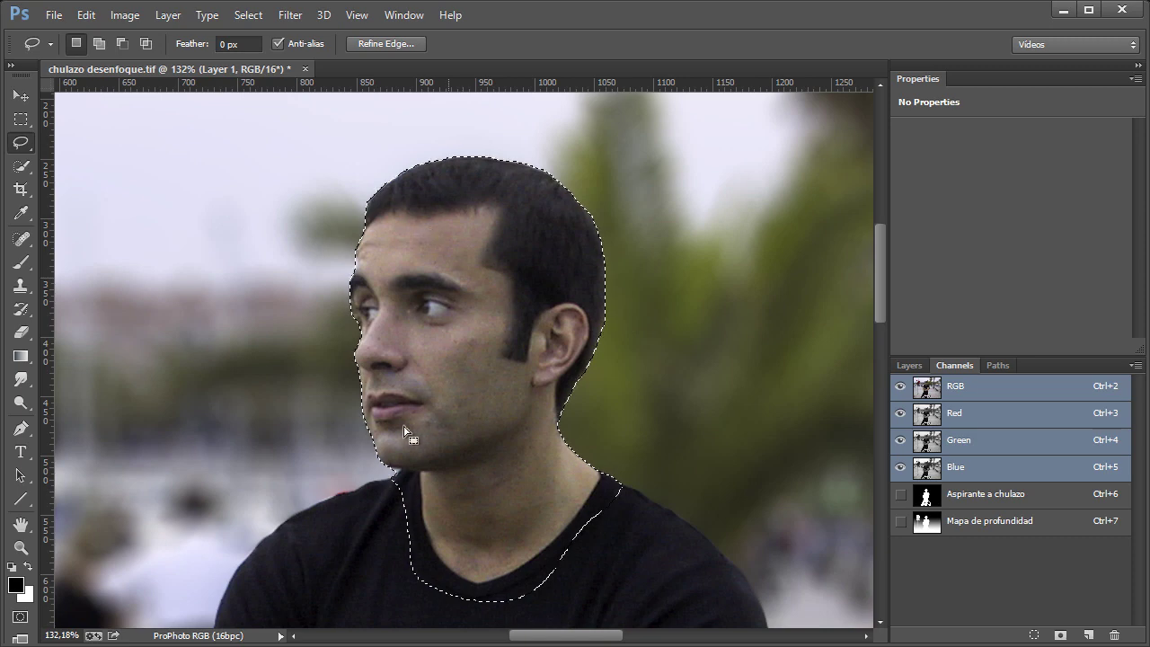
Step: Subtract the shirt collar and the top and side hair from the selection with Quick Selection
{"action": "key", "text": "w"}
{"action": "mouse_move", "coordinate": [401, 486]}
{"action": "left_mouse_down"}
{"action": "mouse_move", "coordinate": [403, 542]}
{"action": "mouse_move", "coordinate": [442, 599]}
{"action": "mouse_move", "coordinate": [532, 585]}
{"action": "left_mouse_up"}
{"action": "left_click", "coordinate": [620, 476], "text": "alt"}
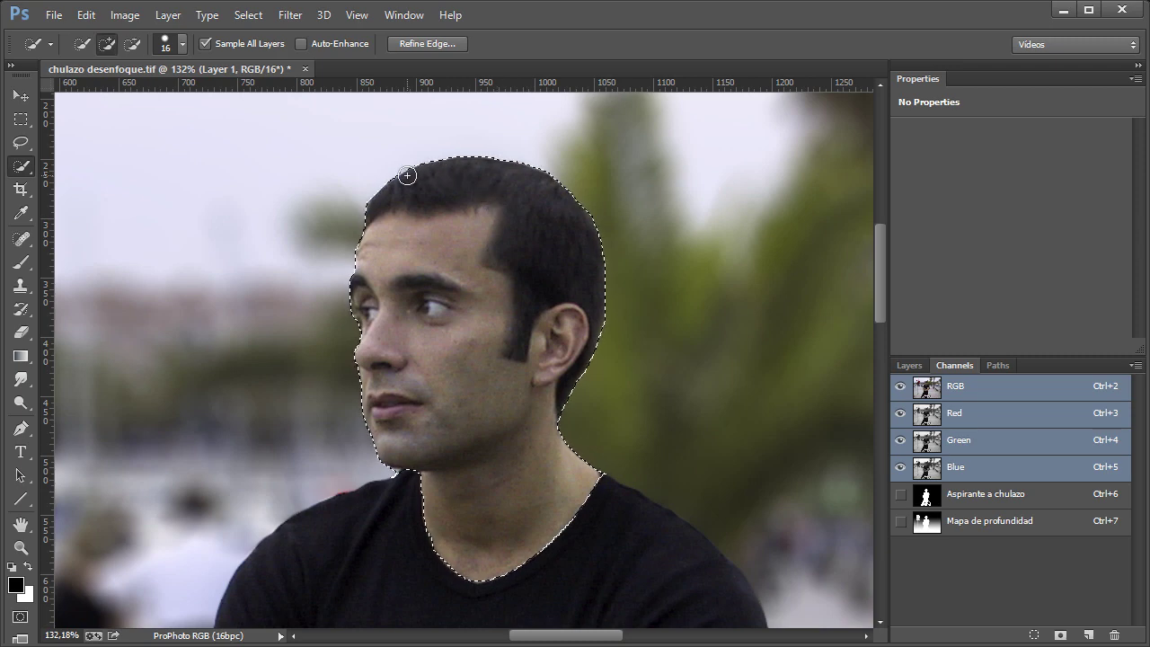
{"action": "left_click_drag", "start_coordinate": [417, 175], "coordinate": [521, 165]}
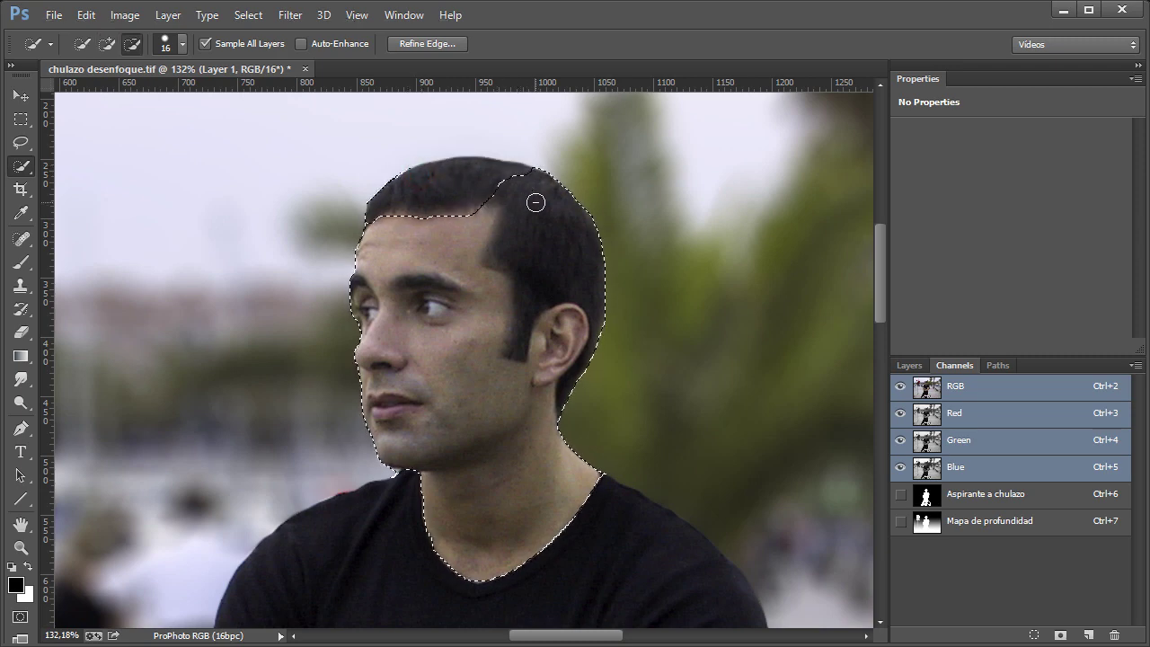
{"action": "left_click", "coordinate": [539, 200], "text": "alt"}
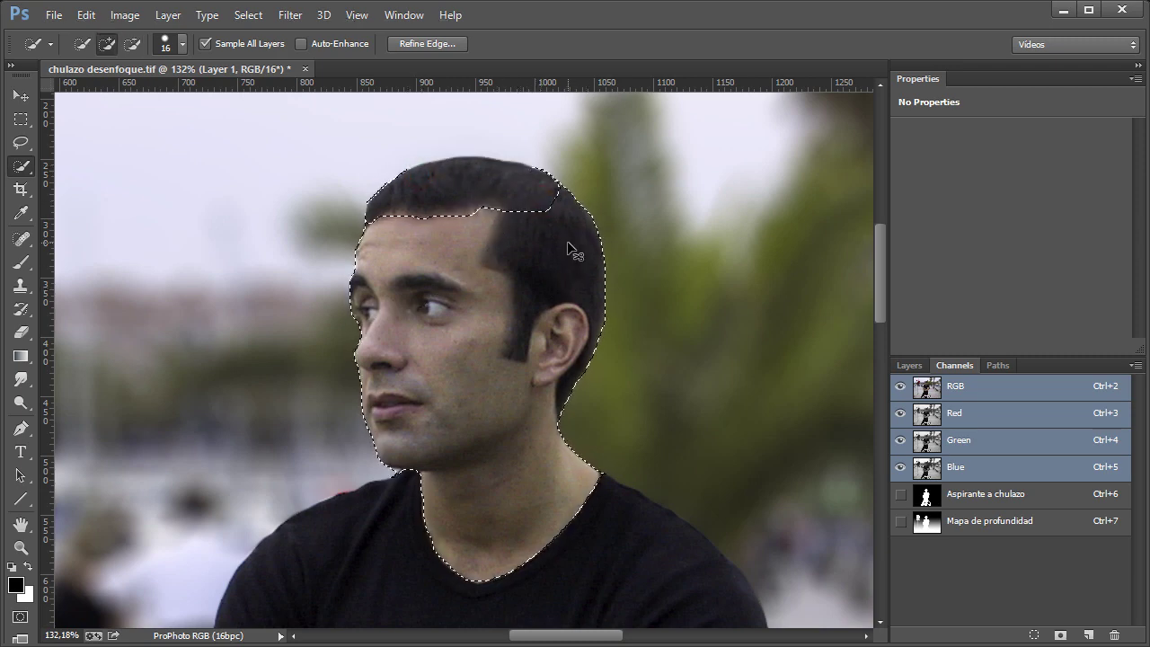
{"action": "left_click", "coordinate": [552, 226], "text": "alt"}
{"action": "left_click", "coordinate": [386, 243]}
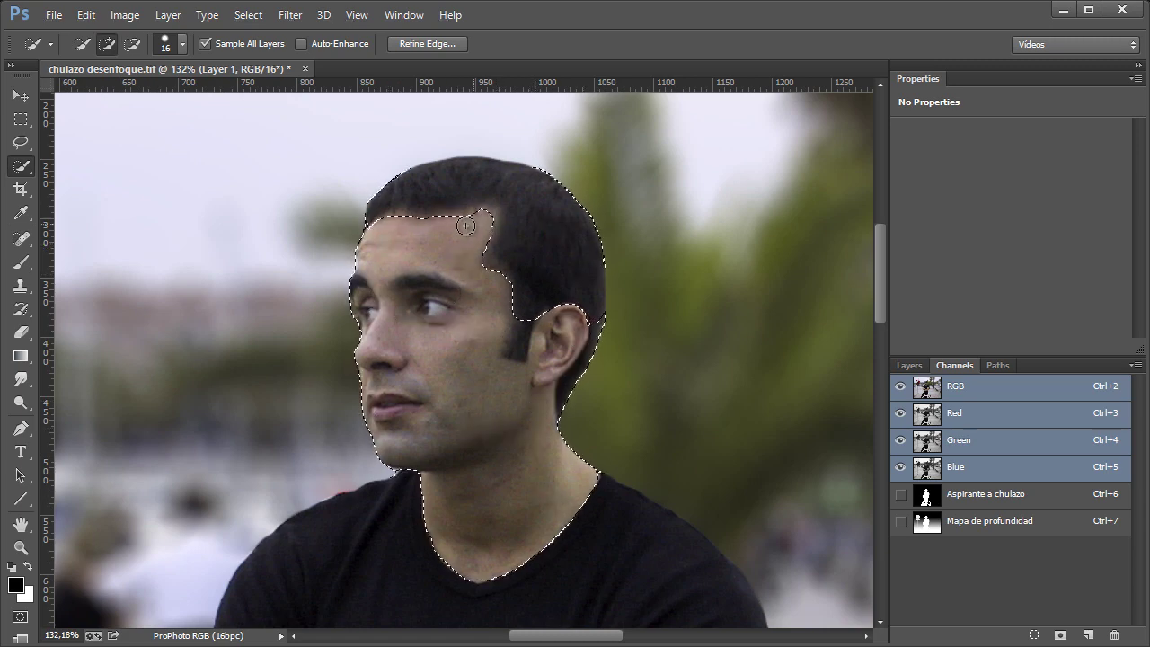
Step: Clean up the forehead hairline and remove the background behind the ear from the selection
{"action": "mouse_move", "coordinate": [386, 226]}
{"action": "left_mouse_down"}
{"action": "mouse_move", "coordinate": [497, 218]}
{"action": "mouse_move", "coordinate": [481, 212]}
{"action": "left_mouse_up"}
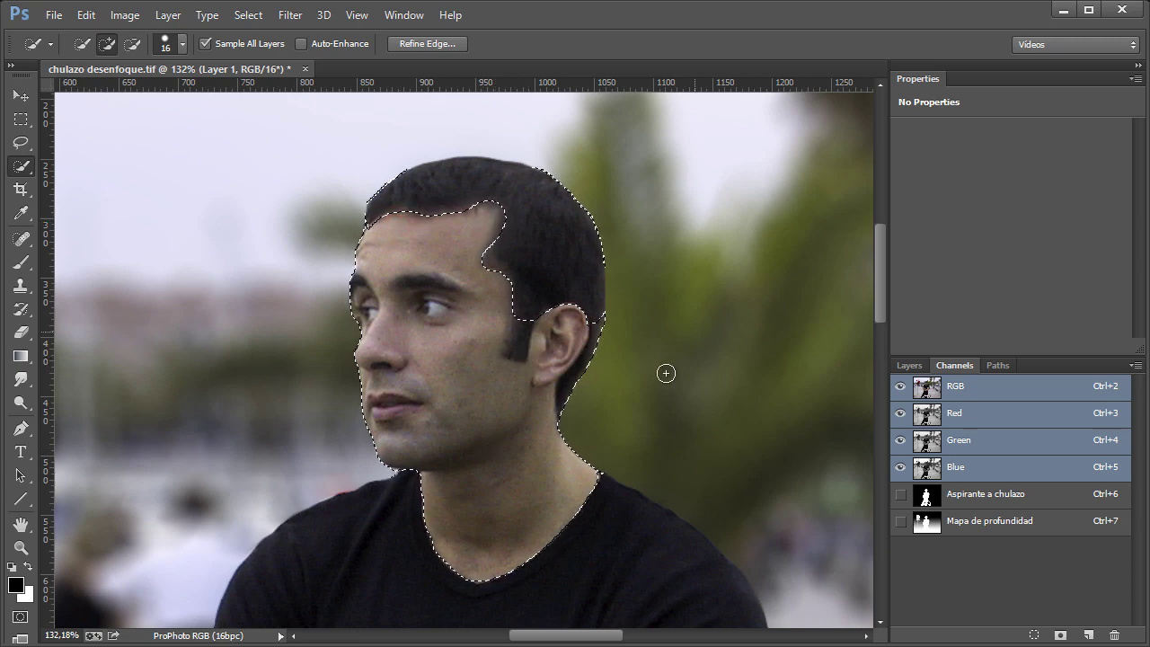
{"action": "left_click_drag", "start_coordinate": [564, 404], "coordinate": [572, 385]}
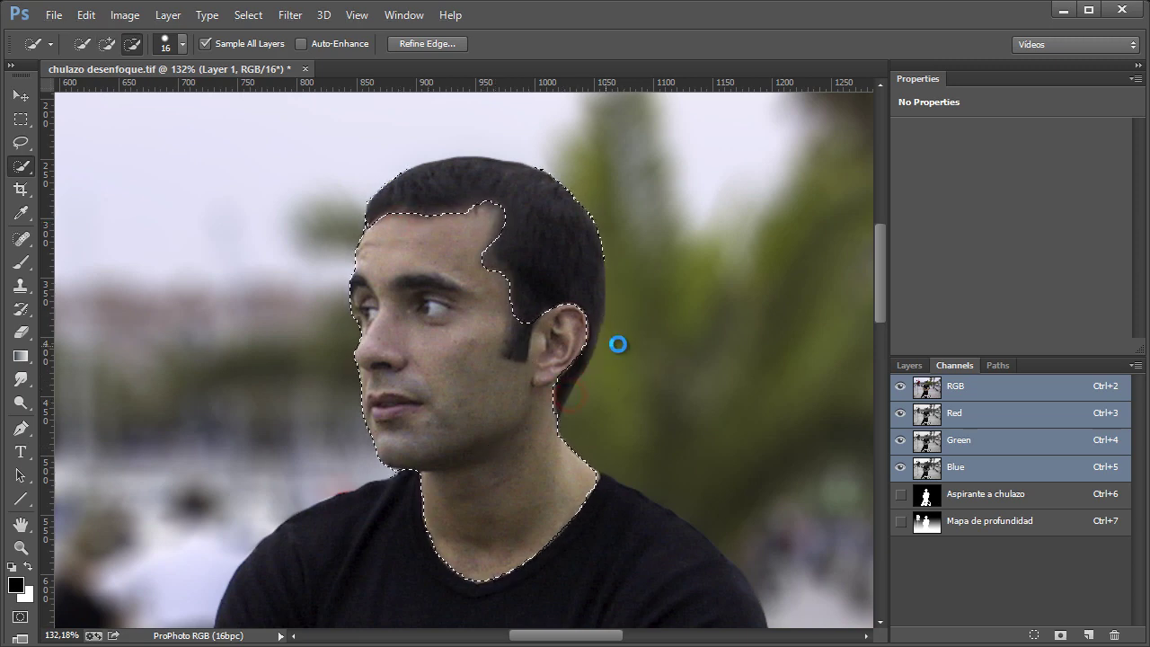
{"action": "scroll", "coordinate": [570, 455], "scroll_direction": "down", "scroll_amount": 3}
{"action": "scroll", "coordinate": [569, 490], "scroll_direction": "down", "scroll_amount": 3}
{"action": "scroll", "coordinate": [576, 524], "scroll_direction": "down", "scroll_amount": 2}
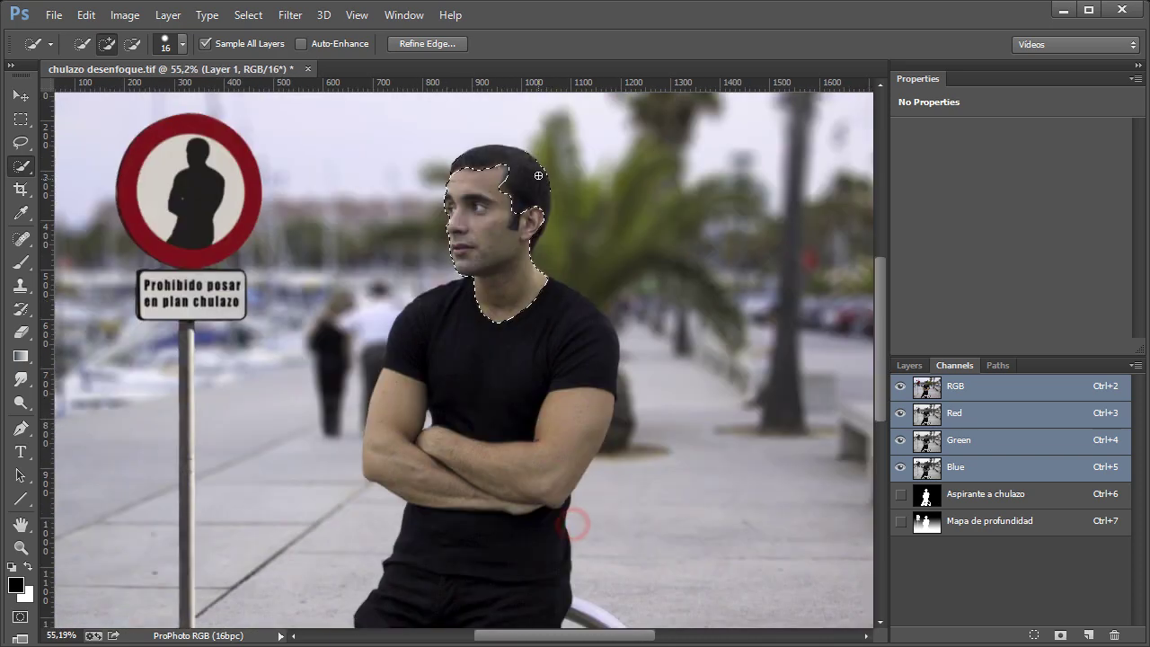
{"action": "left_click_drag", "start_coordinate": [538, 175], "coordinate": [517, 180]}
Step: Add a Curves adjustment masked to the face and lift the RGB curve slightly to brighten it
{"action": "left_click", "coordinate": [912, 366]}
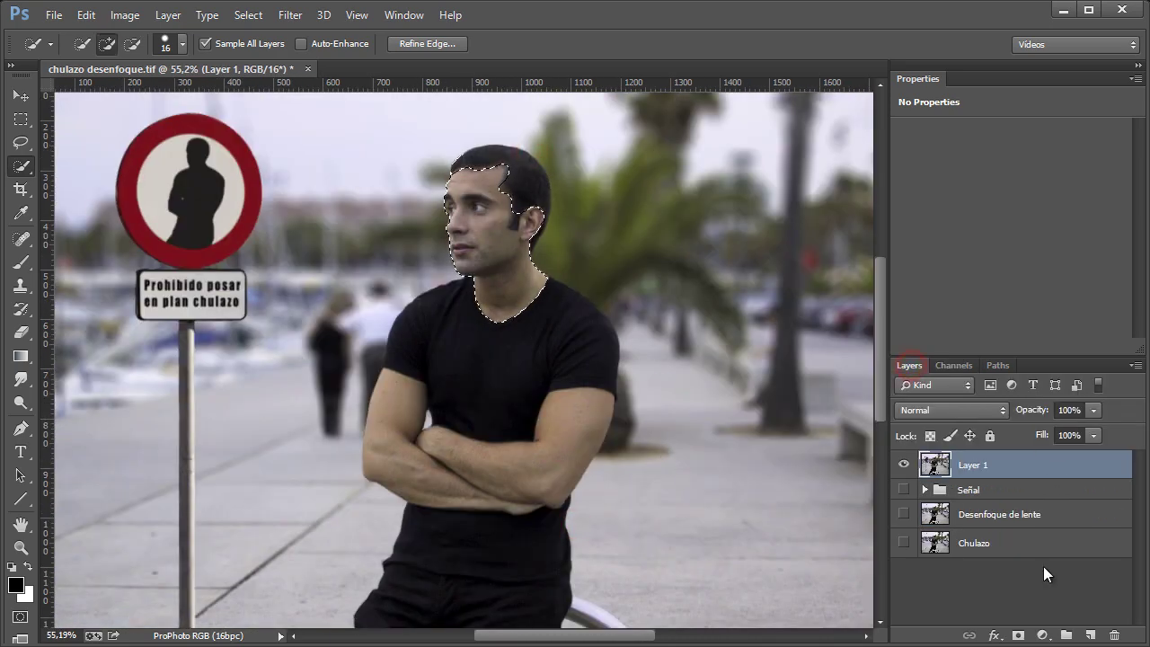
{"action": "left_click", "coordinate": [1043, 636]}
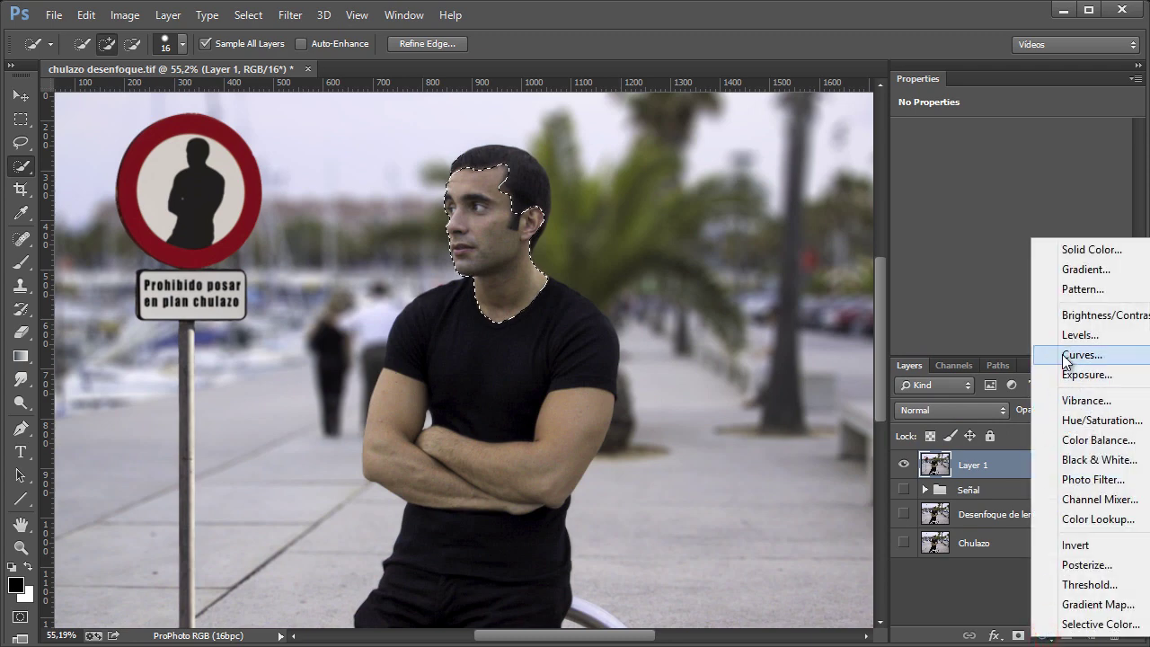
{"action": "left_click", "coordinate": [1066, 357]}
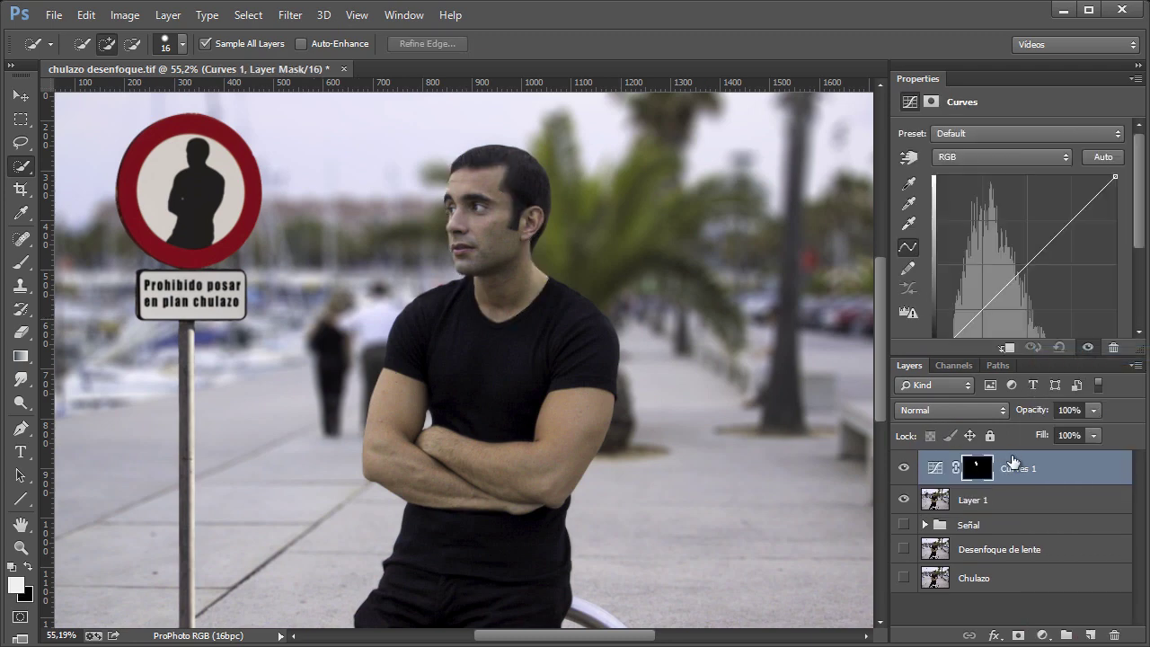
{"action": "left_click_drag", "start_coordinate": [1055, 264], "coordinate": [425, 269]}
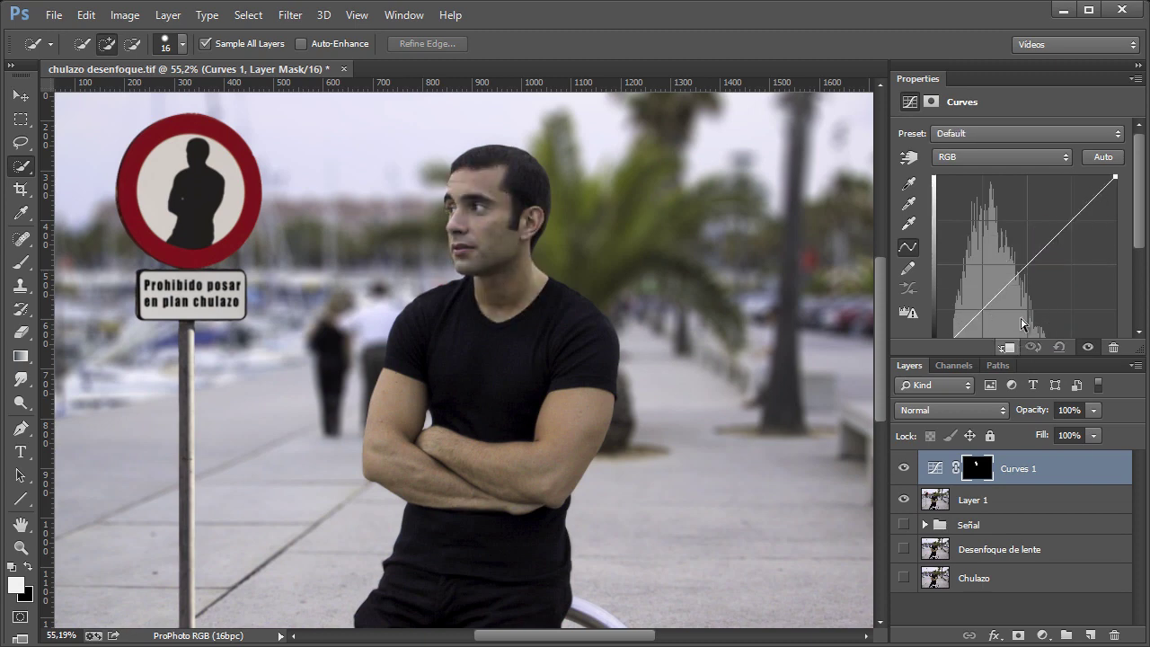
{"action": "left_click", "coordinate": [1026, 264]}
{"action": "left_click_drag", "start_coordinate": [1026, 263], "coordinate": [1020, 261]}
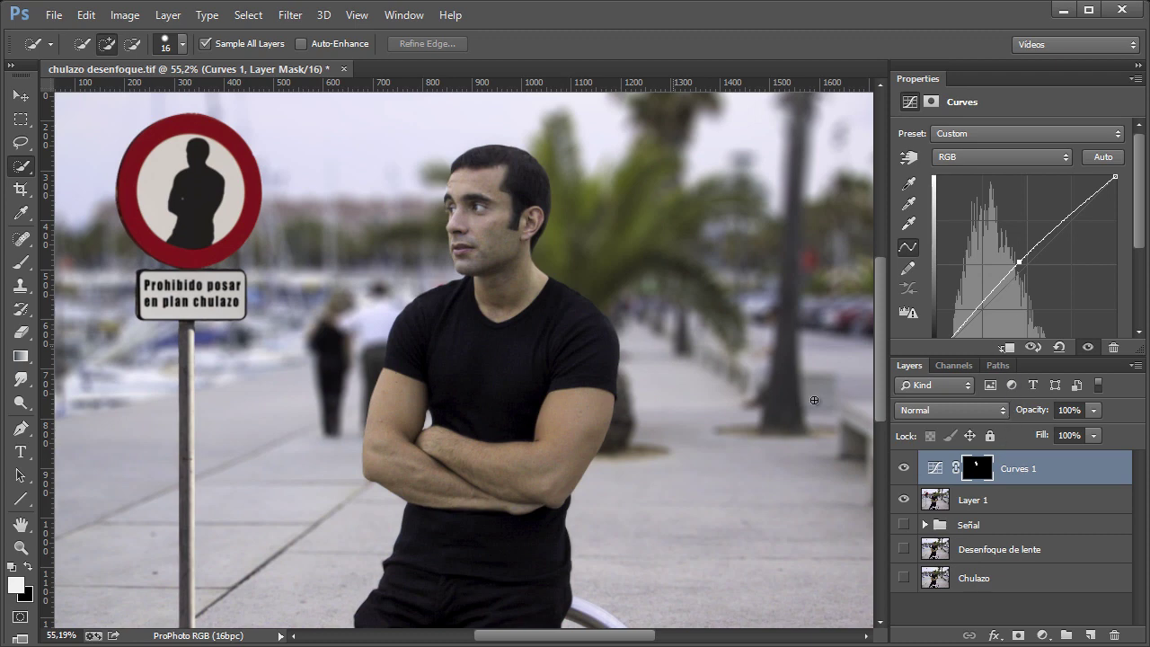
Step: Raise the Red curve slightly to warm the face and nudge a Blue curve point
{"action": "left_click", "coordinate": [1008, 162]}
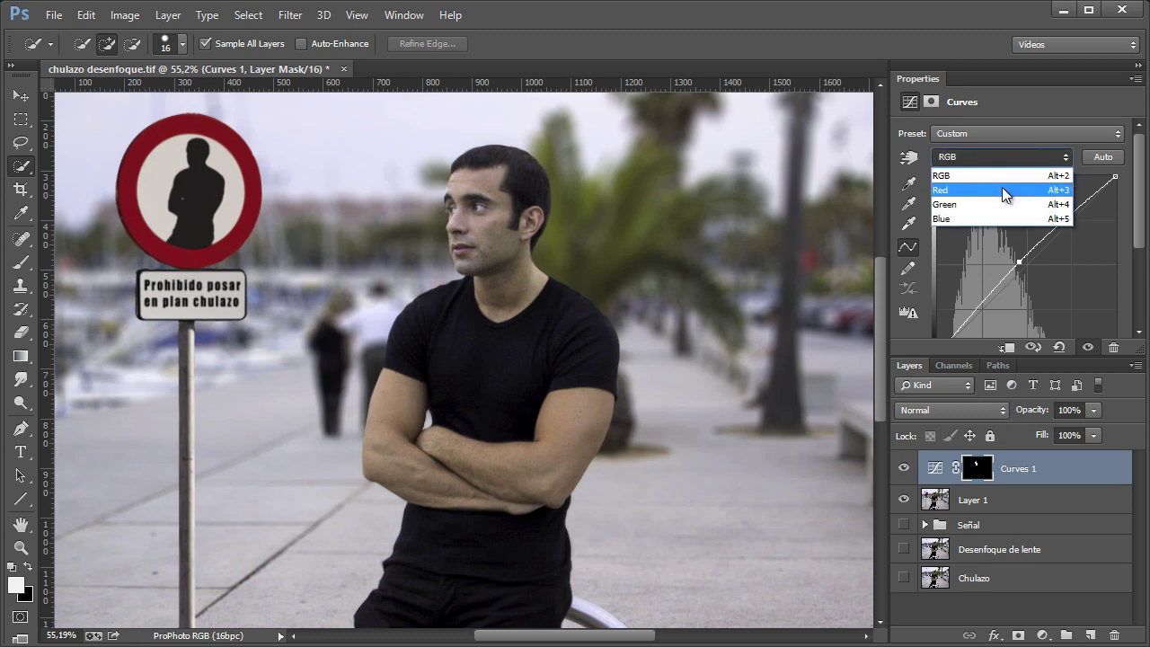
{"action": "left_click", "coordinate": [982, 192]}
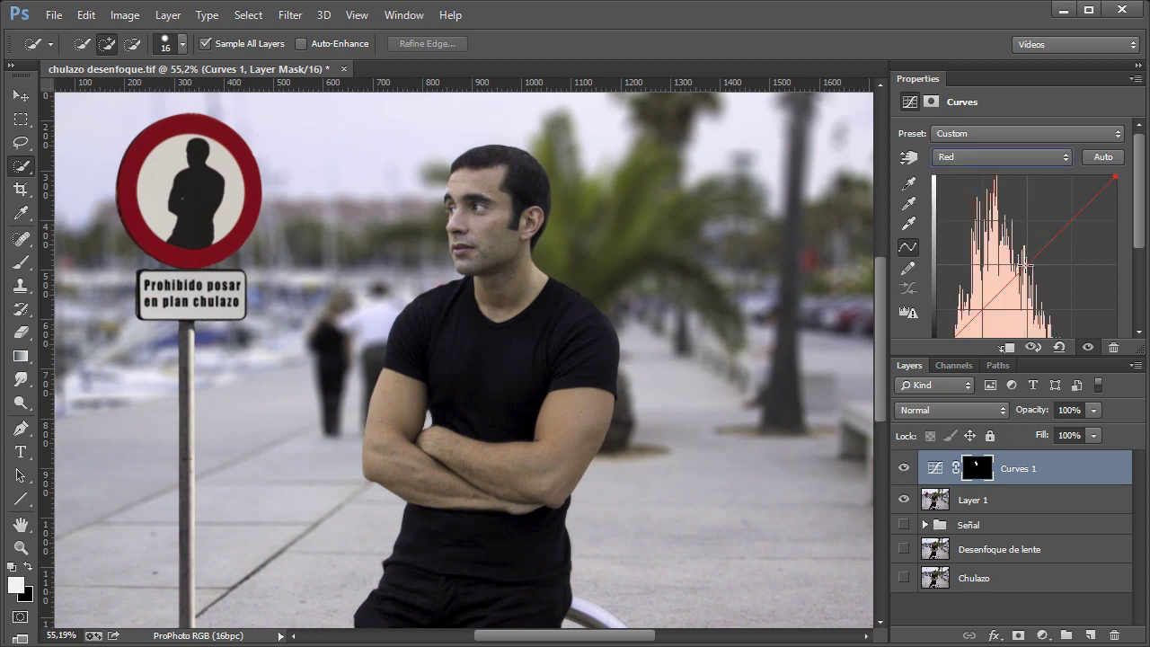
{"action": "left_click_drag", "start_coordinate": [1025, 267], "coordinate": [1026, 266]}
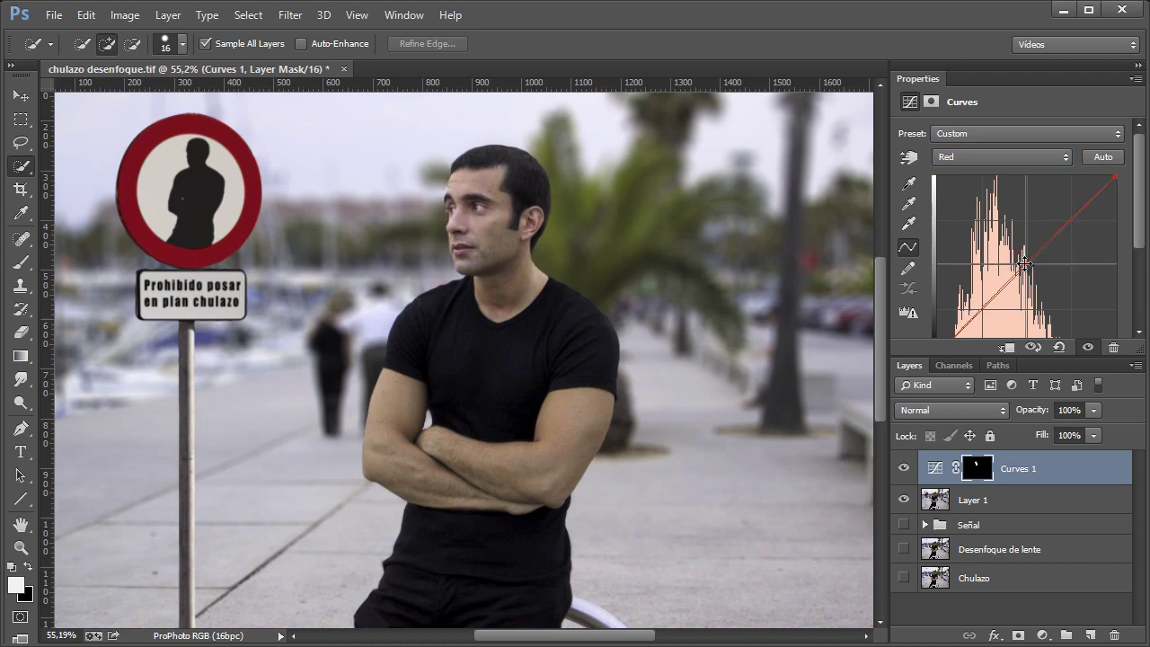
{"action": "left_click", "coordinate": [1001, 156]}
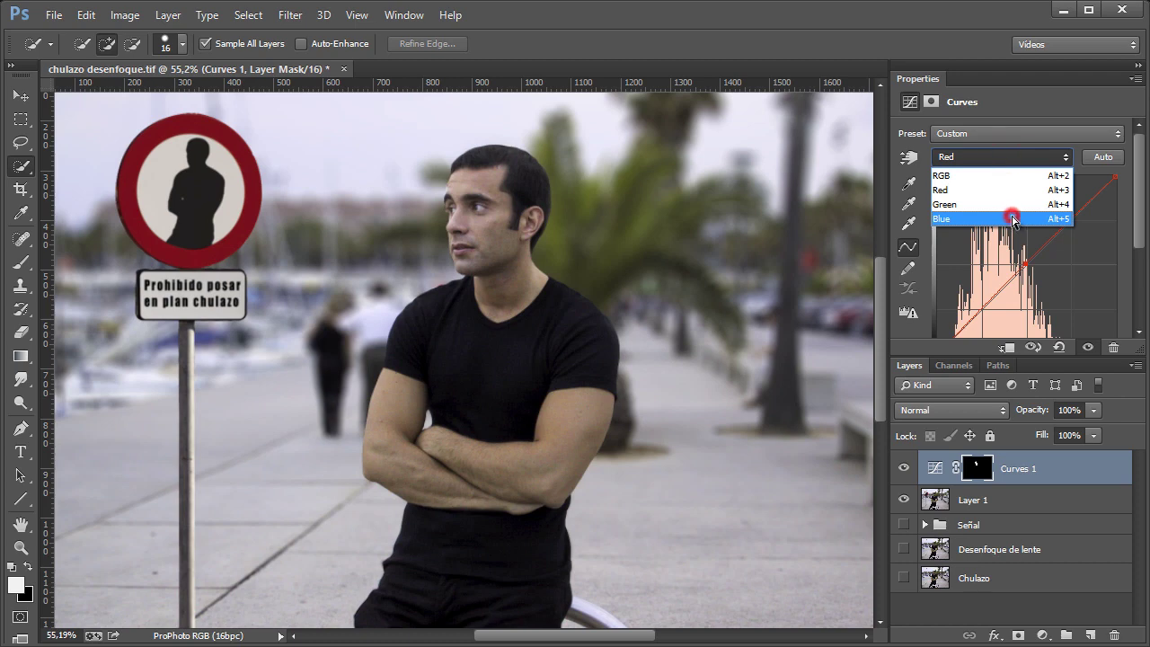
{"action": "left_click", "coordinate": [1013, 219]}
{"action": "left_click", "coordinate": [1029, 265]}
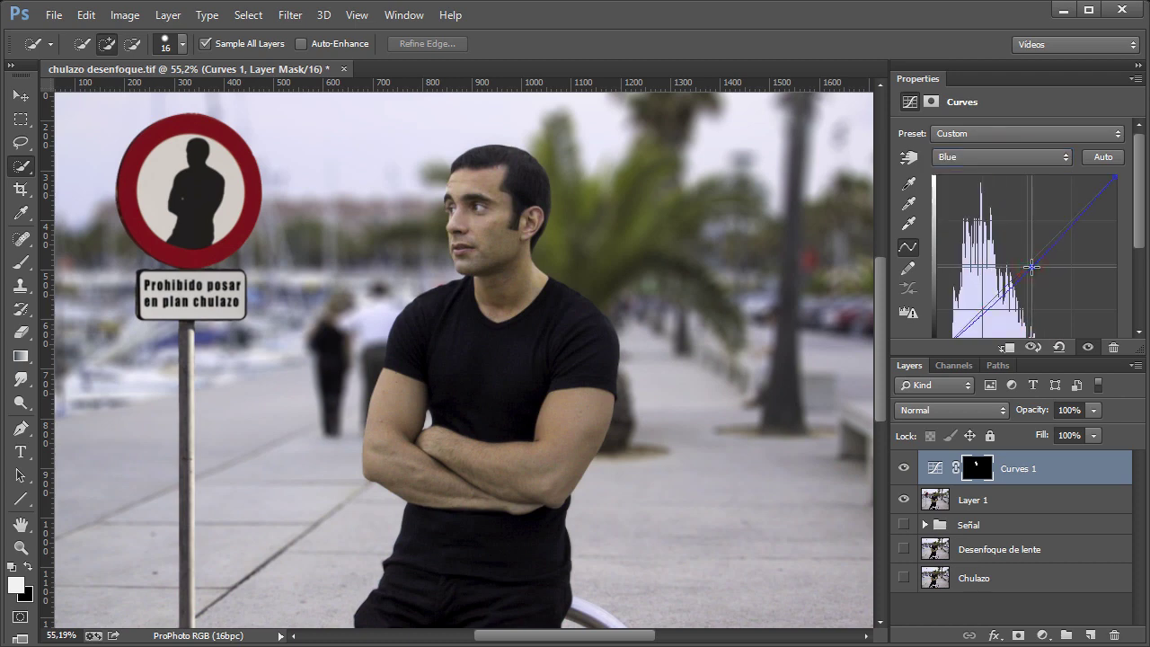
{"action": "left_click_drag", "start_coordinate": [1029, 265], "coordinate": [1030, 266]}
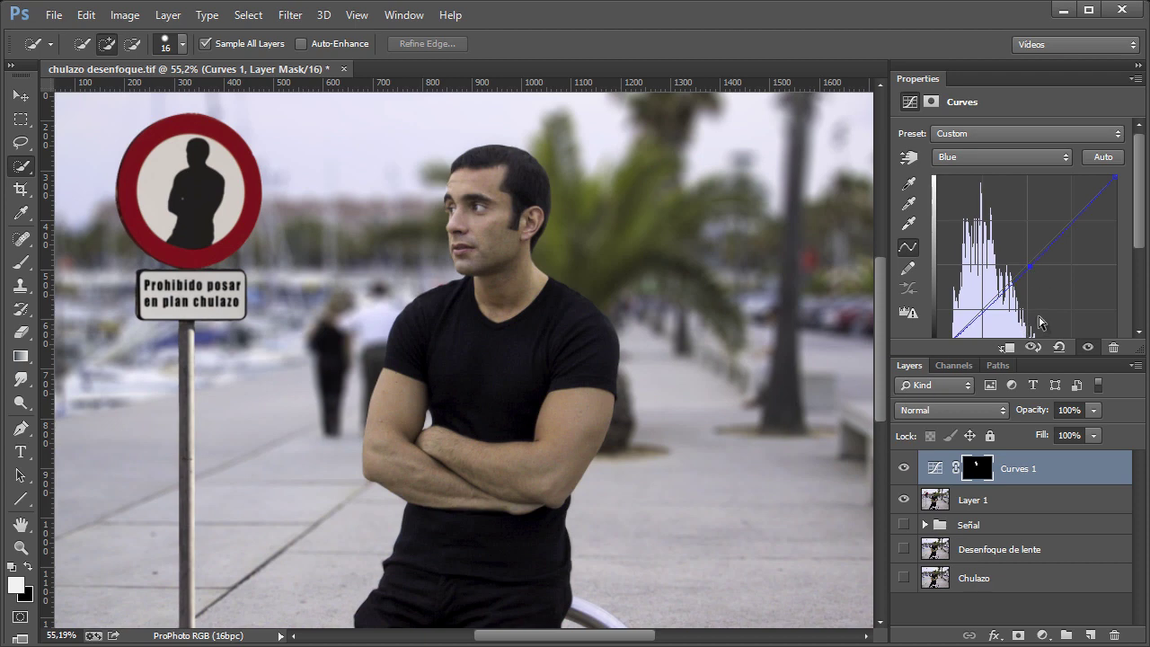
{"action": "left_click", "coordinate": [904, 468]}
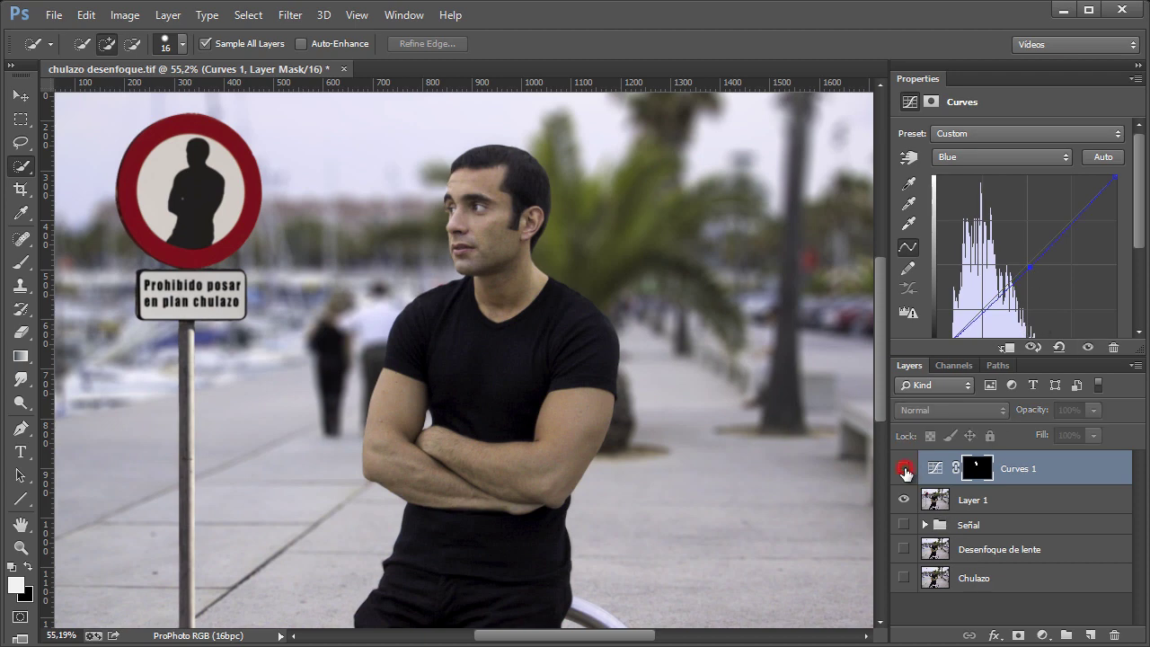
{"action": "left_click", "coordinate": [904, 468]}
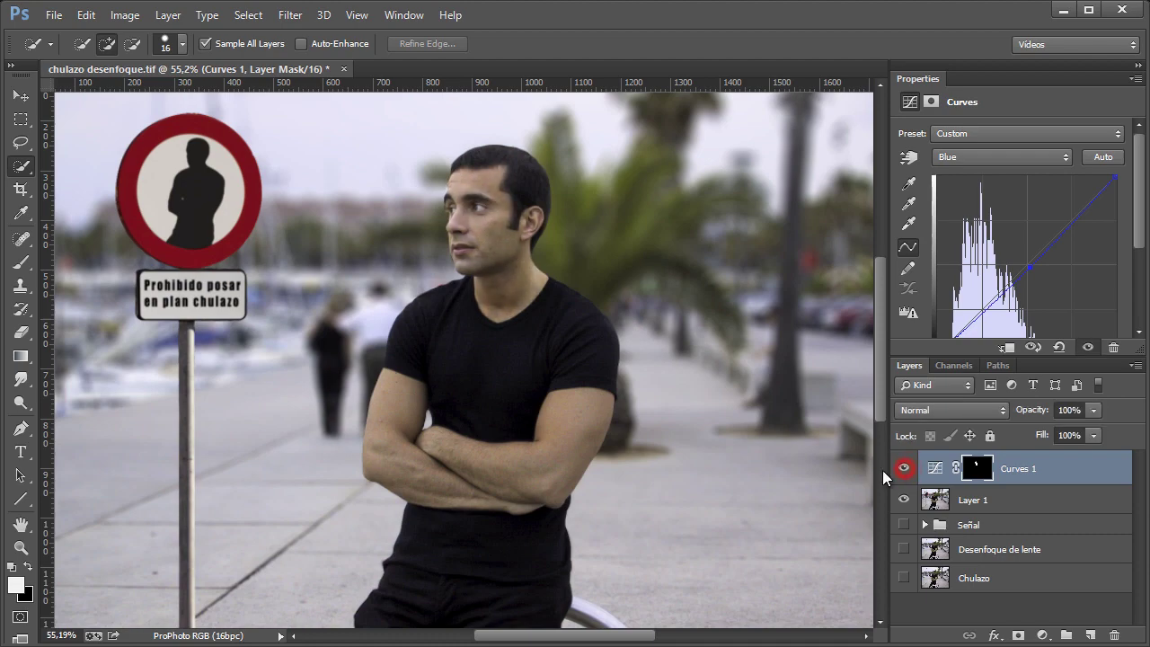
{"action": "scroll", "coordinate": [719, 464], "scroll_direction": "down", "scroll_amount": 3}
{"action": "left_click", "coordinate": [906, 469]}
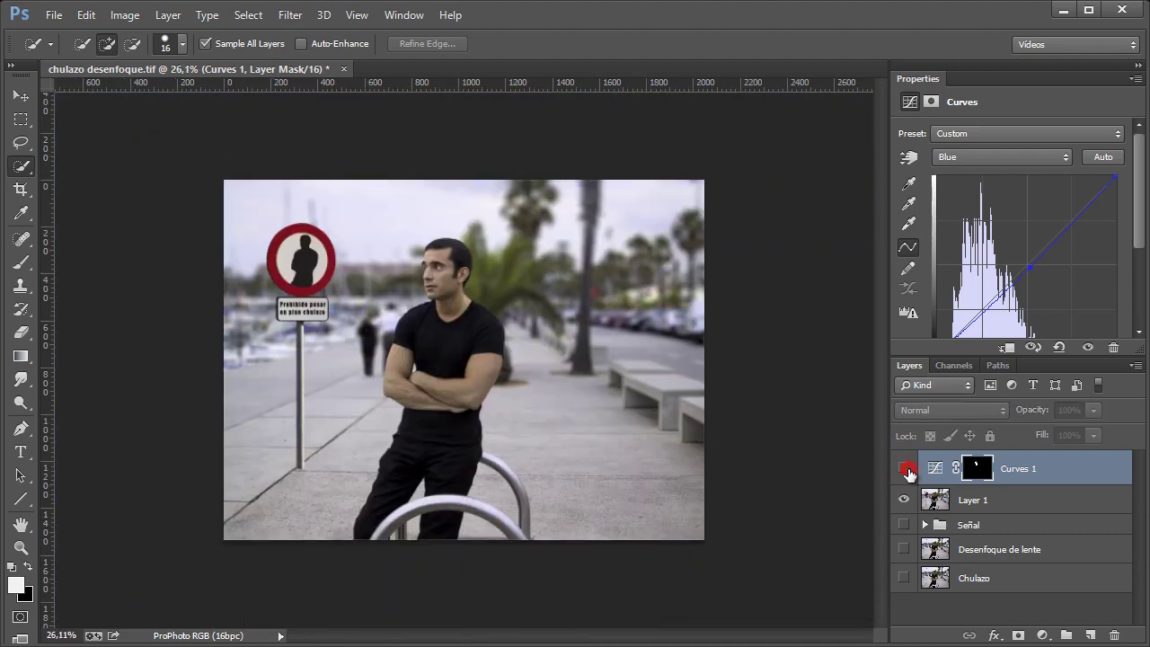
{"action": "left_click", "coordinate": [904, 468]}
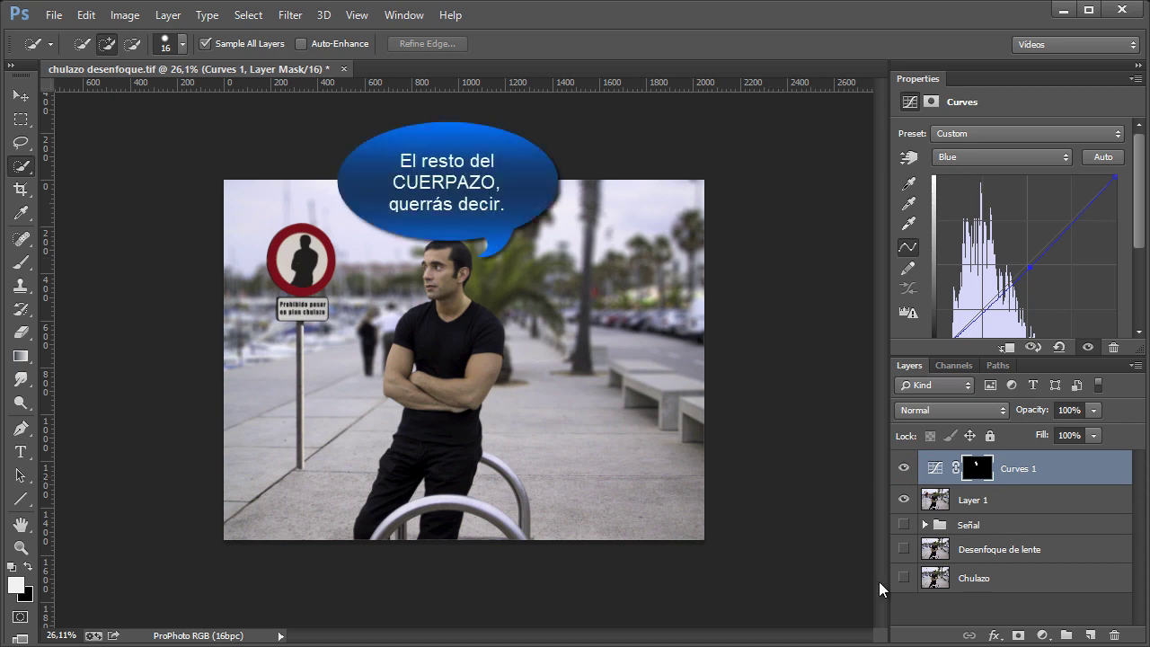
{"action": "key", "text": "ctrl+plus"}
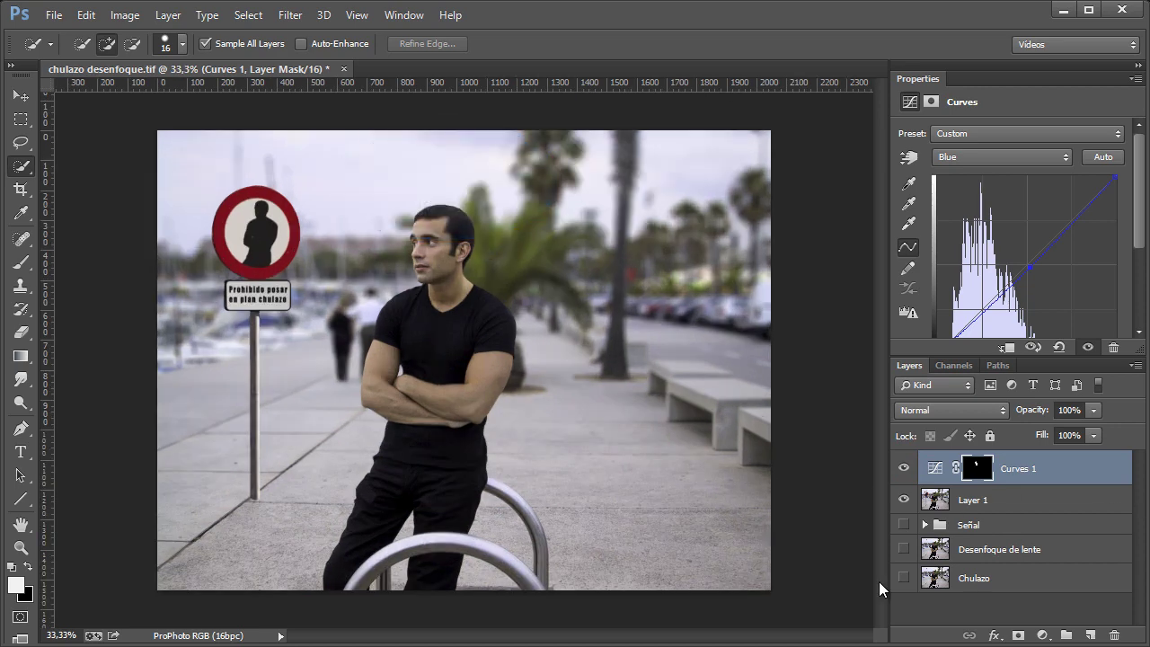